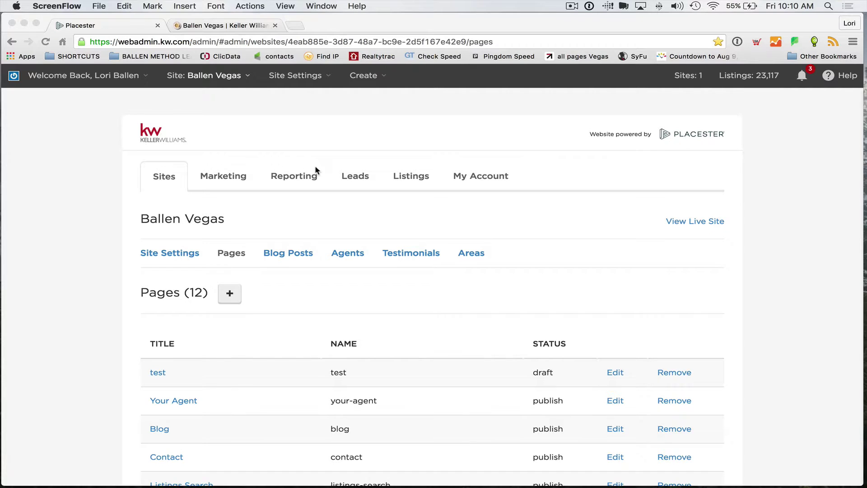
Open the theme selection for the Ballen Vegas site from its site settings
scroll(253, 207, down, 1)
click(78, 238)
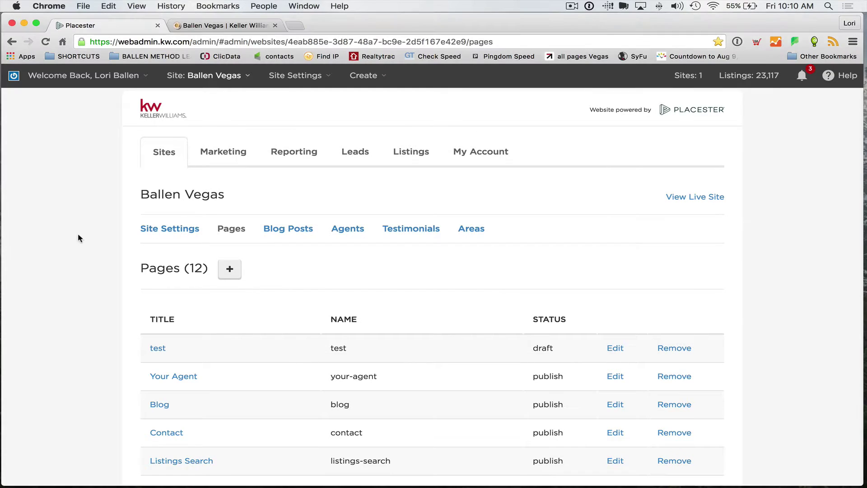
click(173, 231)
scroll(174, 230, down, 5)
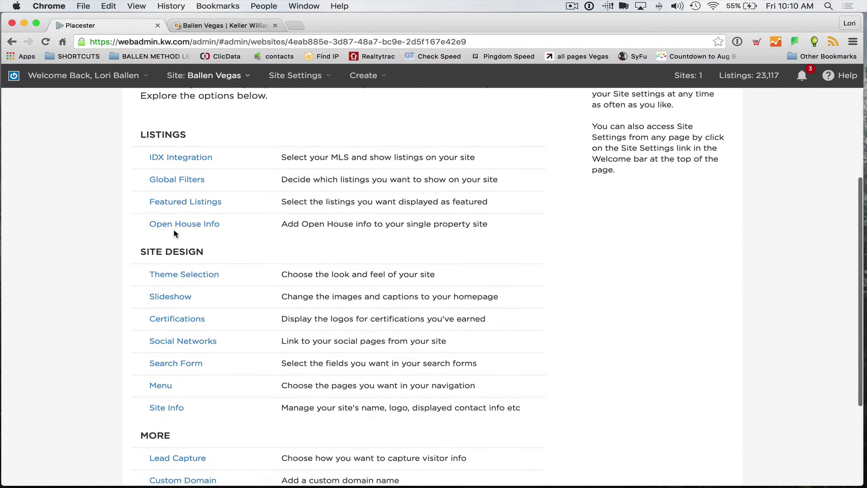
click(191, 227)
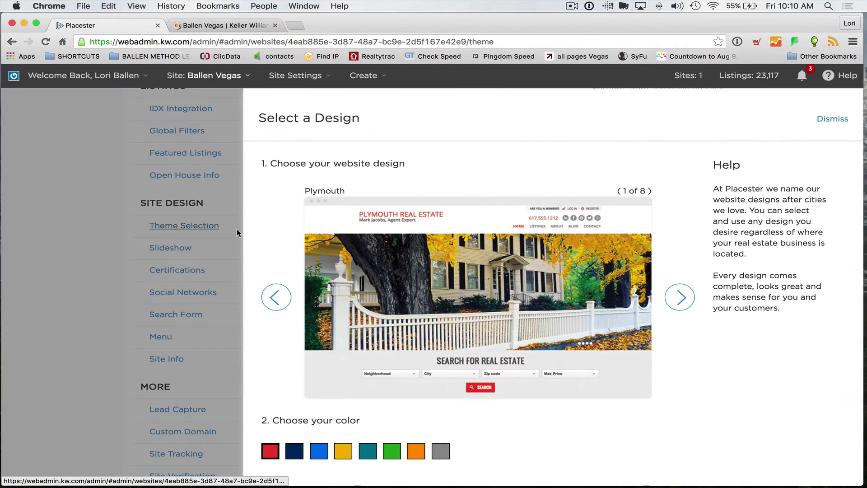
scroll(803, 219, down, 2)
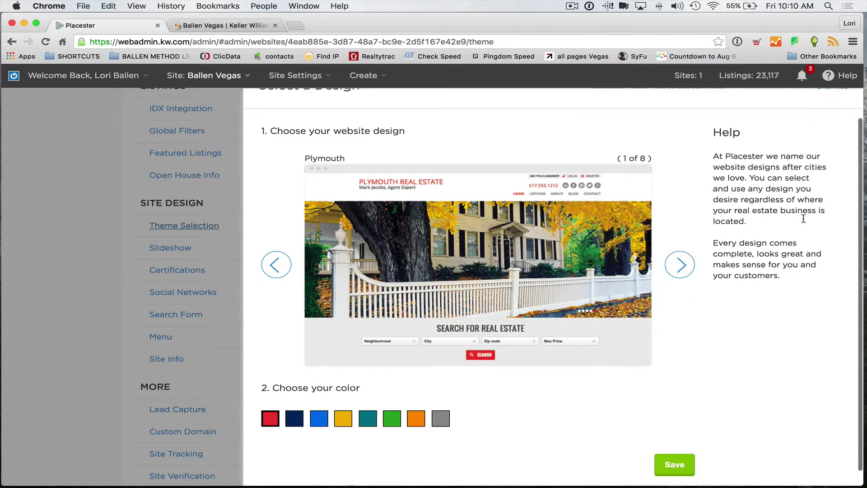
scroll(835, 270, up, 2)
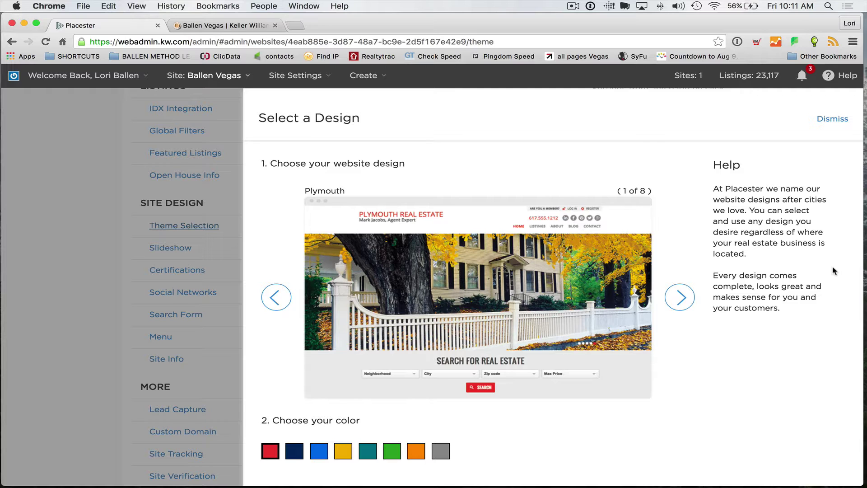
scroll(772, 209, down, 1)
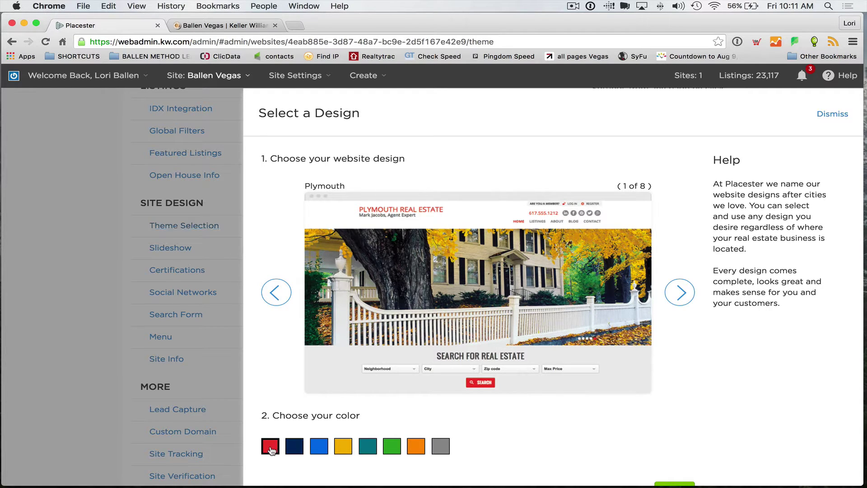
Preview the Plymouth design in navy, blue, yellow, teal, green, orange and gray
click(295, 448)
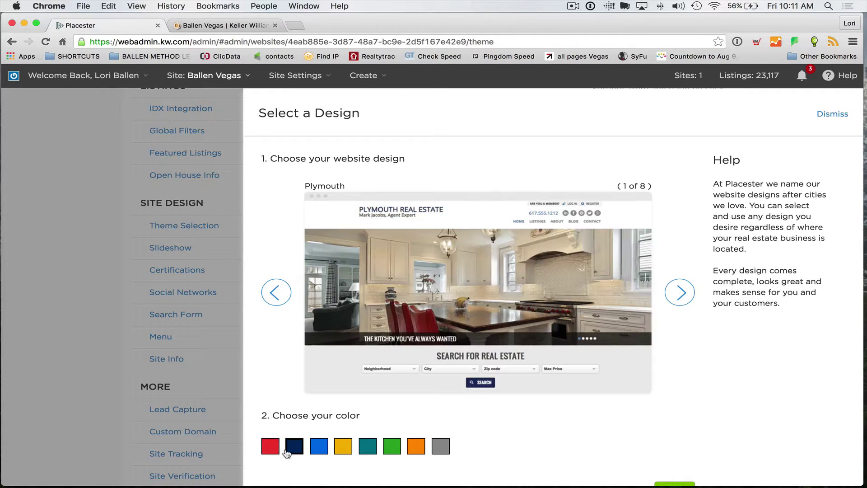
click(313, 452)
click(342, 449)
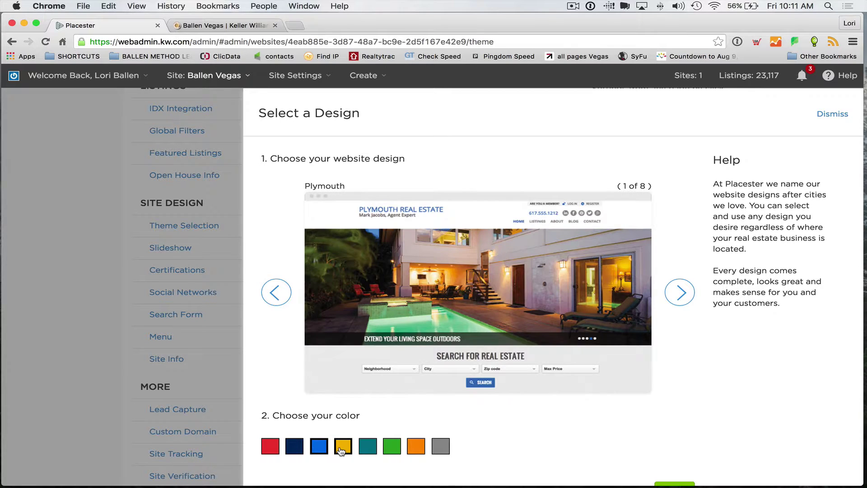
click(368, 447)
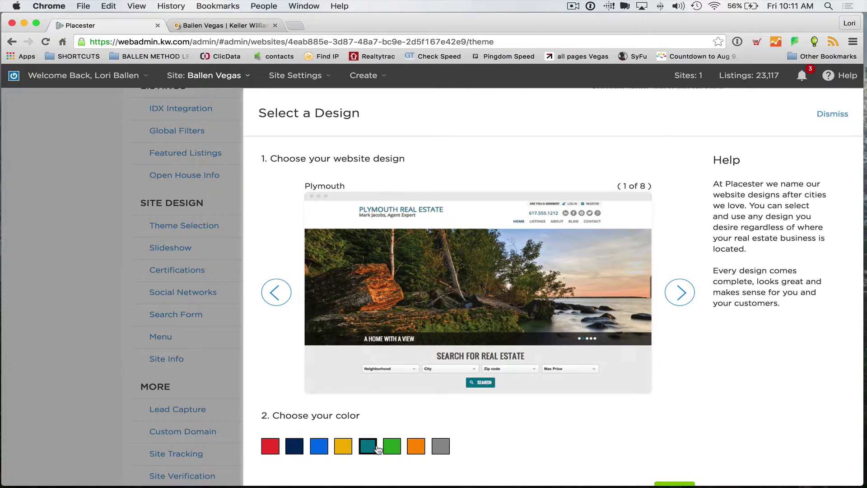
click(399, 449)
click(416, 448)
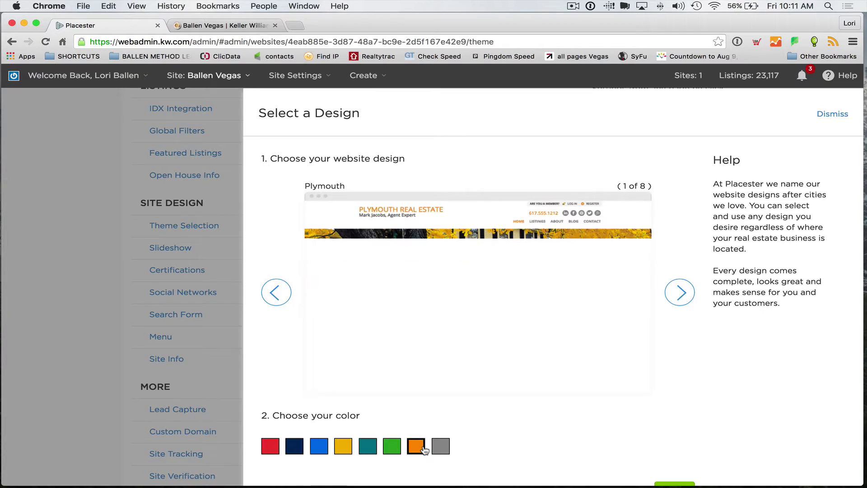
click(437, 449)
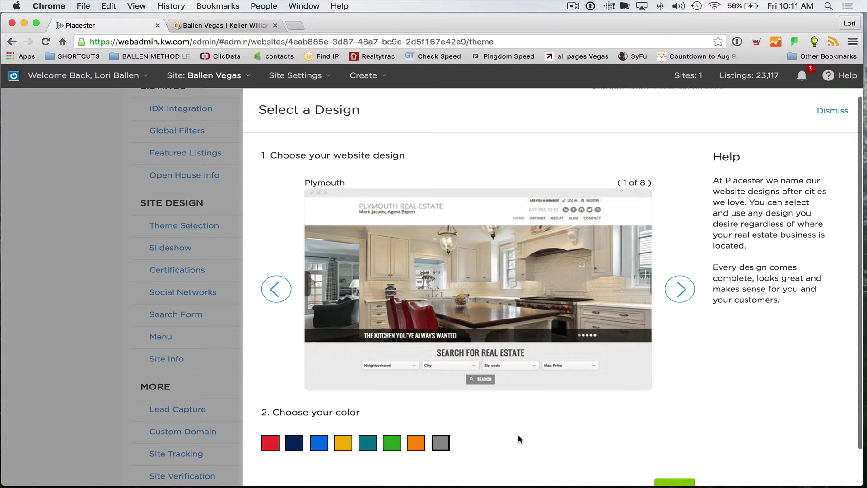
Set the Plymouth design's color to red and save the theme settings
scroll(520, 439, down, 1)
scroll(519, 439, up, 1)
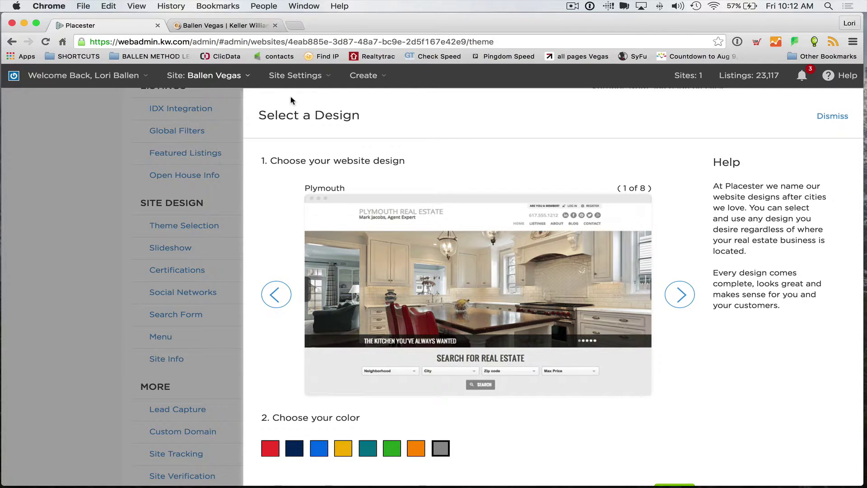
scroll(545, 349, down, 2)
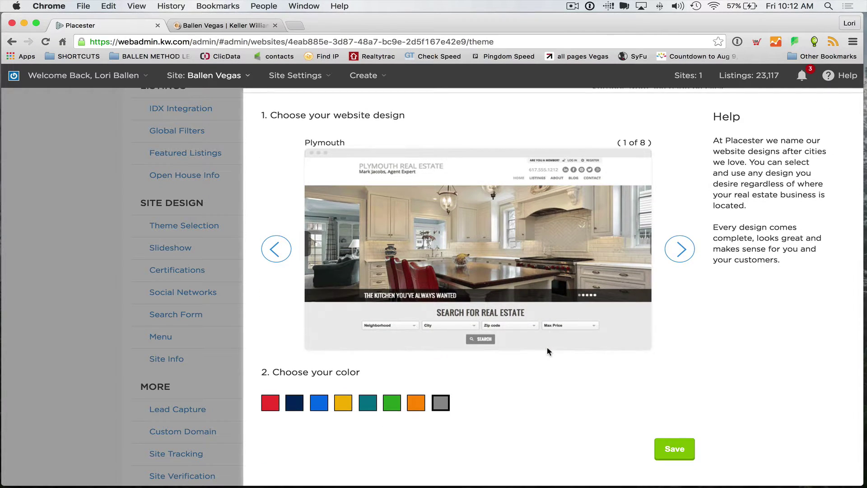
scroll(548, 345, down, 1)
click(264, 403)
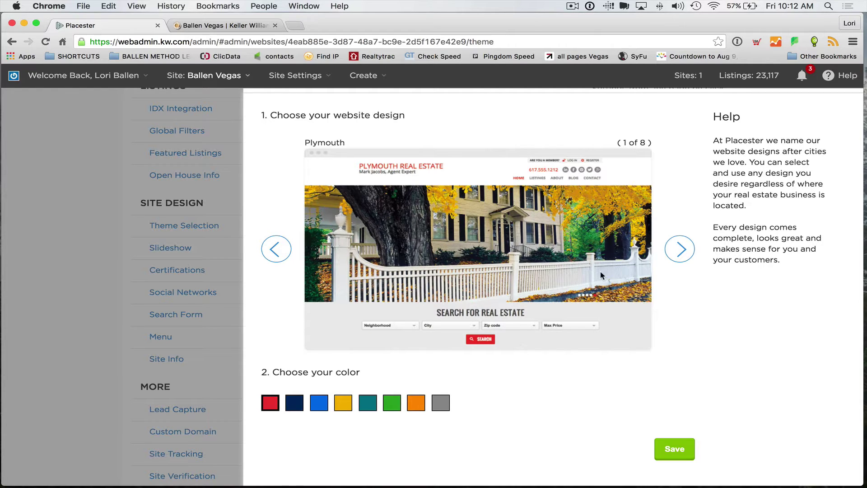
click(677, 452)
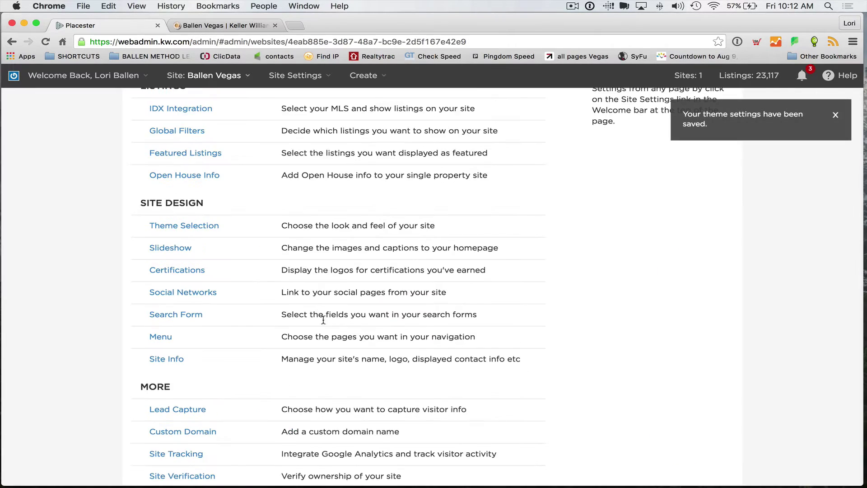
Switch to the live Ballen Vegas site, reload it, and review the home page's header, search form and featured listings
click(208, 26)
right_click(115, 104)
click(136, 130)
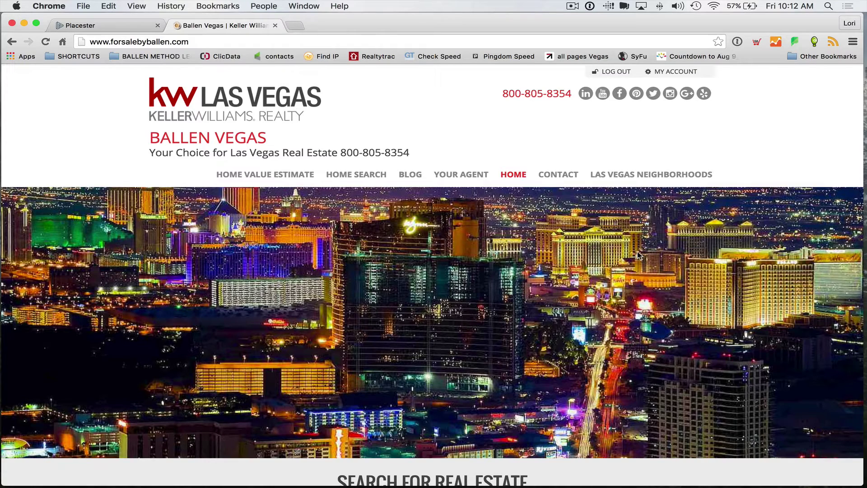
scroll(636, 255, up, 1)
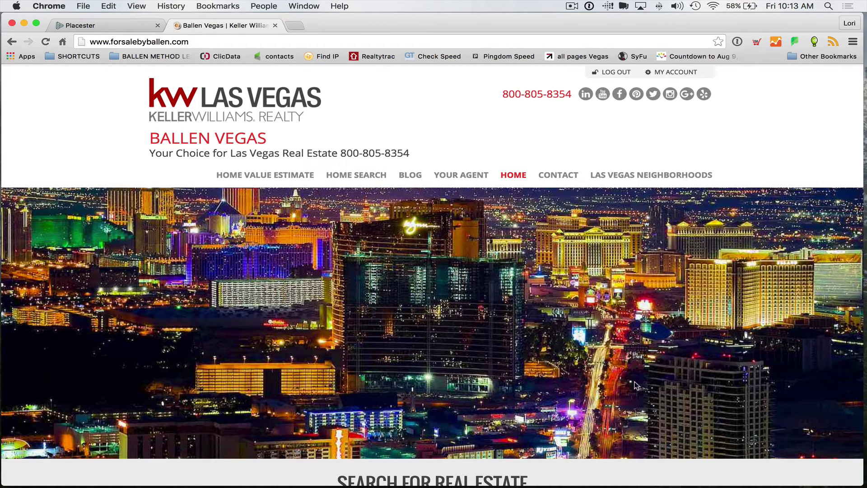
scroll(562, 370, down, 3)
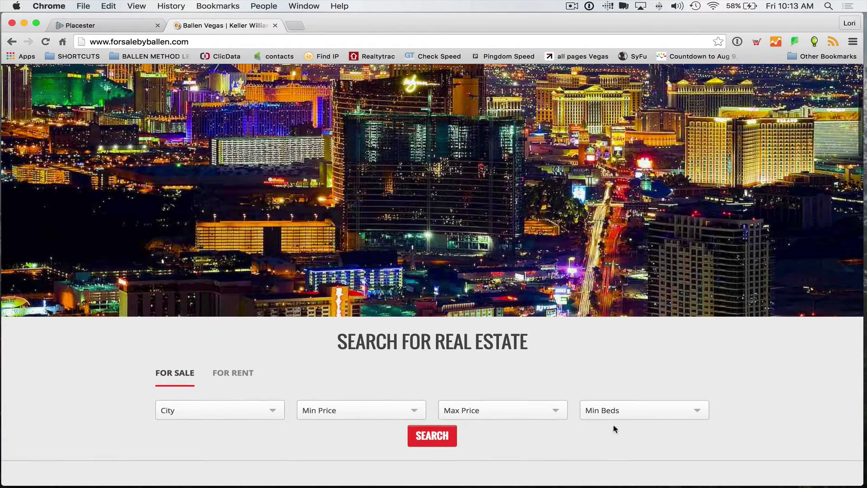
scroll(624, 313, up, 3)
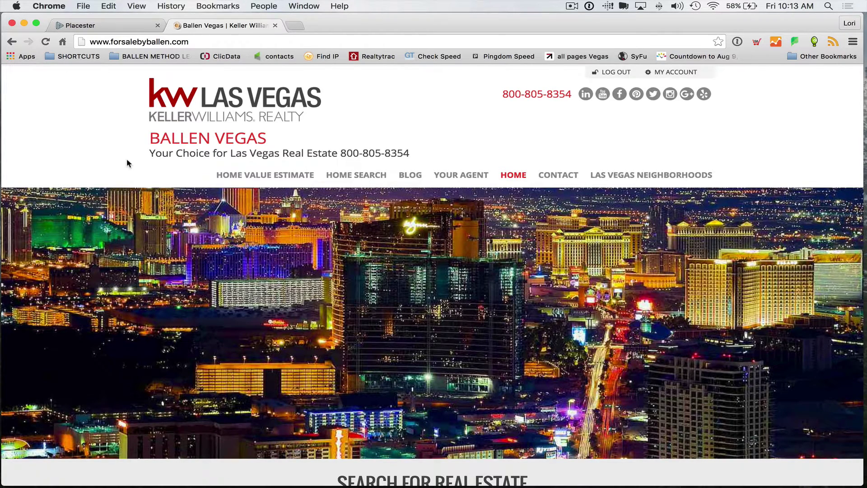
scroll(128, 162, down, 6)
scroll(133, 166, down, 3)
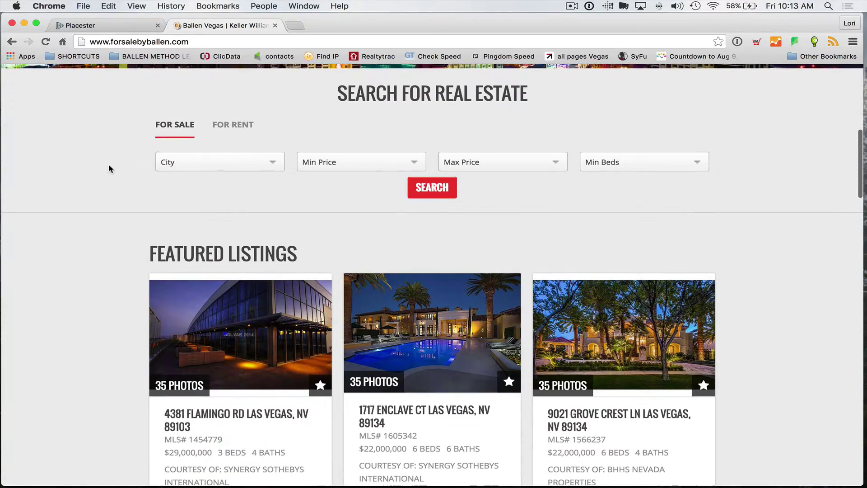
scroll(108, 165, up, 9)
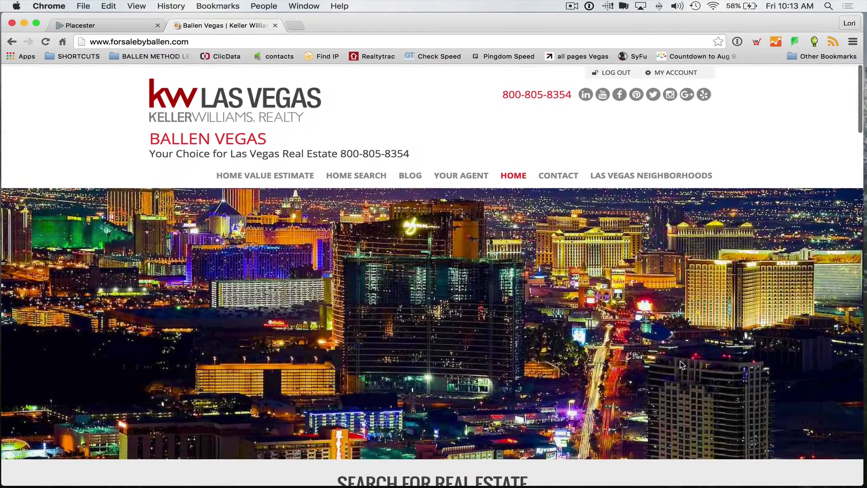
Narrow the browser window to phone width, examine the home page's mobile layout, and restore the full window width
drag(857, 482, 196, 456)
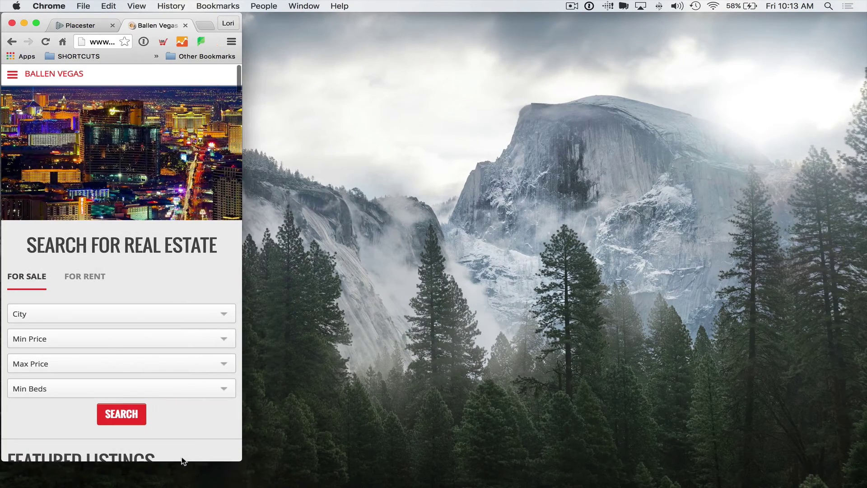
scroll(110, 346, down, 5)
scroll(107, 348, down, 5)
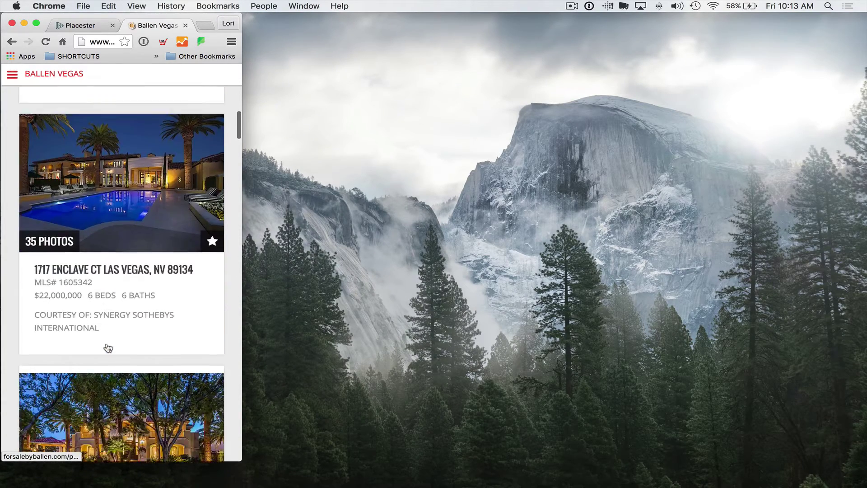
scroll(110, 350, up, 10)
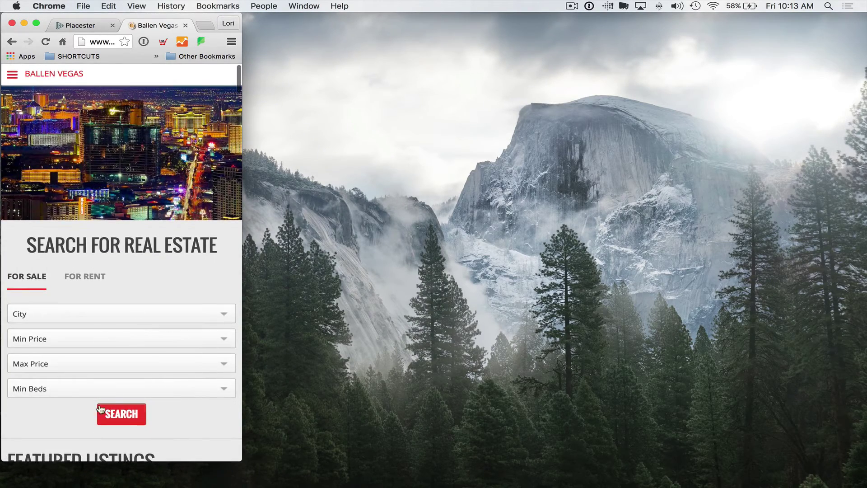
scroll(123, 339, down, 2)
scroll(143, 273, down, 15)
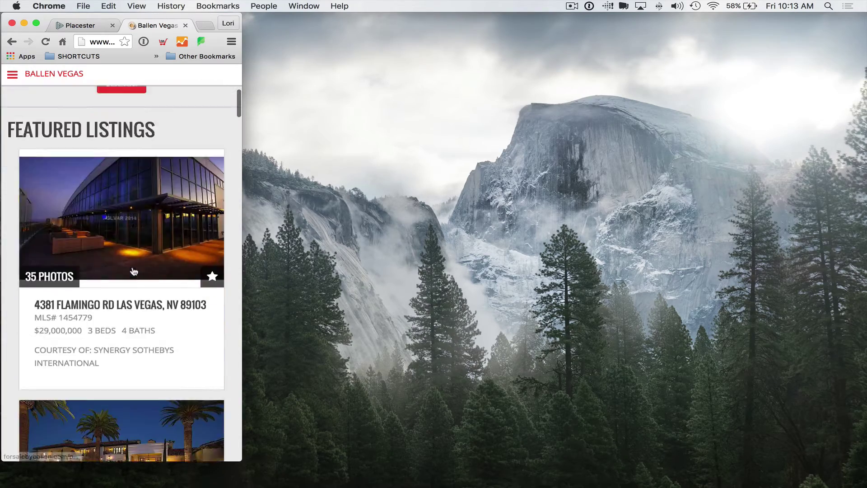
scroll(143, 273, up, 15)
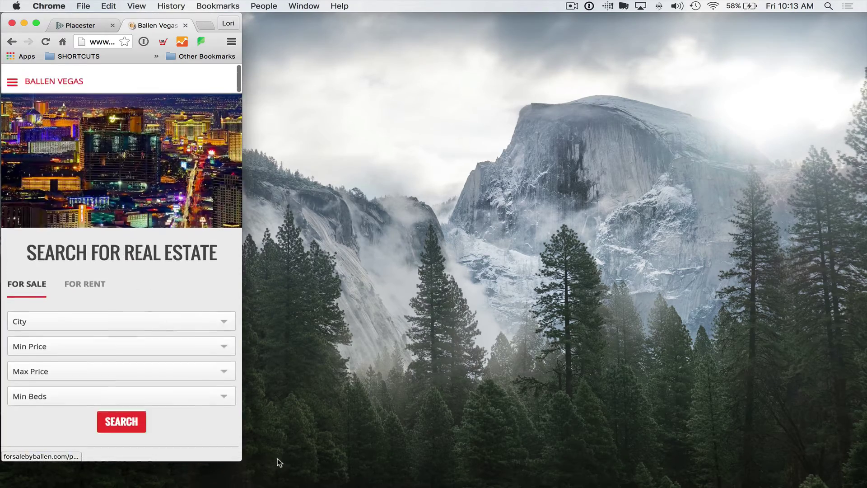
drag(241, 460, 865, 486)
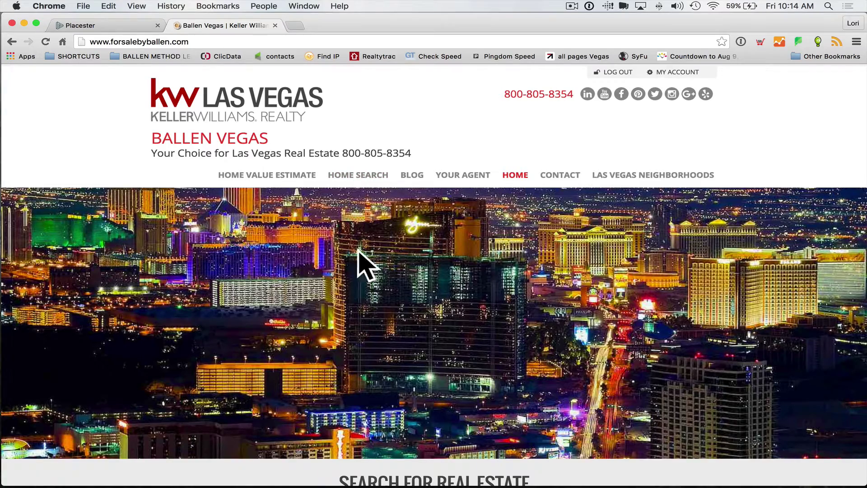
Examine the full desktop home page, from the header and property search through featured listings and blog posts to the footer
scroll(396, 280, down, 1)
scroll(434, 207, up, 1)
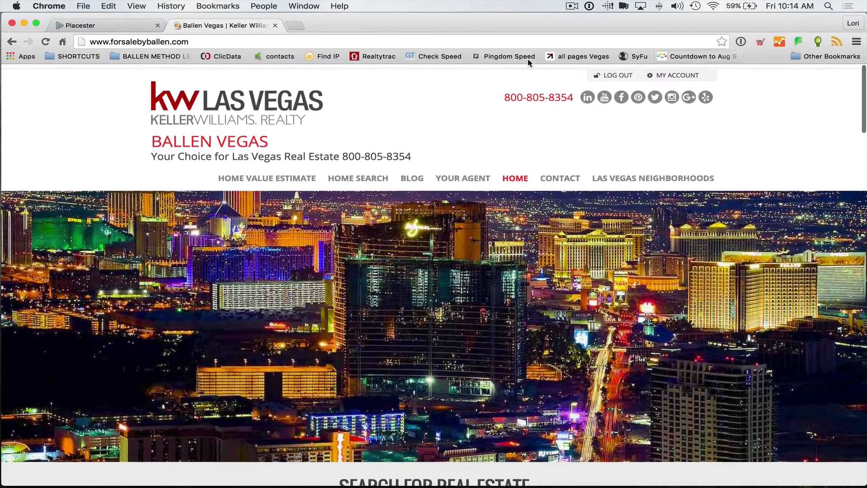
scroll(474, 142, down, 5)
scroll(453, 133, up, 5)
scroll(453, 133, down, 7)
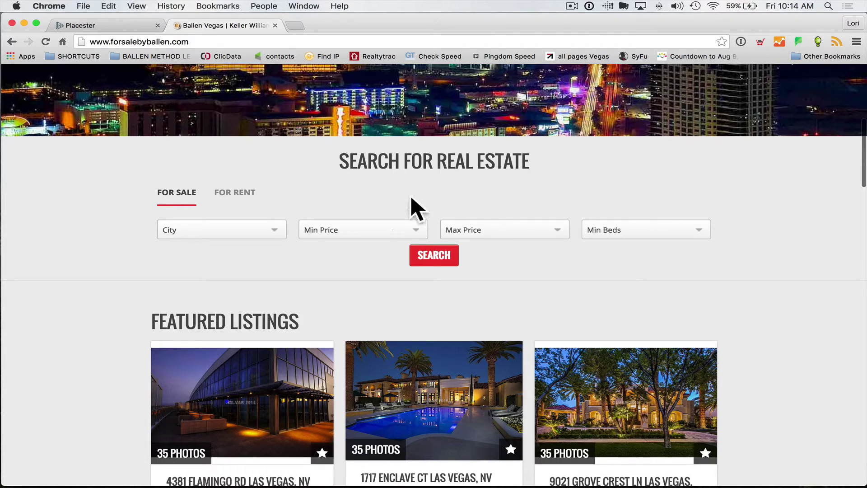
scroll(568, 234, down, 1)
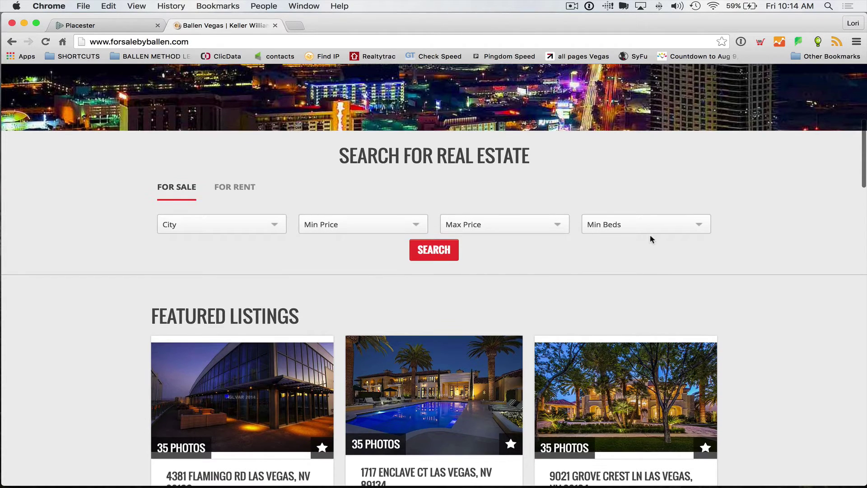
scroll(652, 239, down, 20)
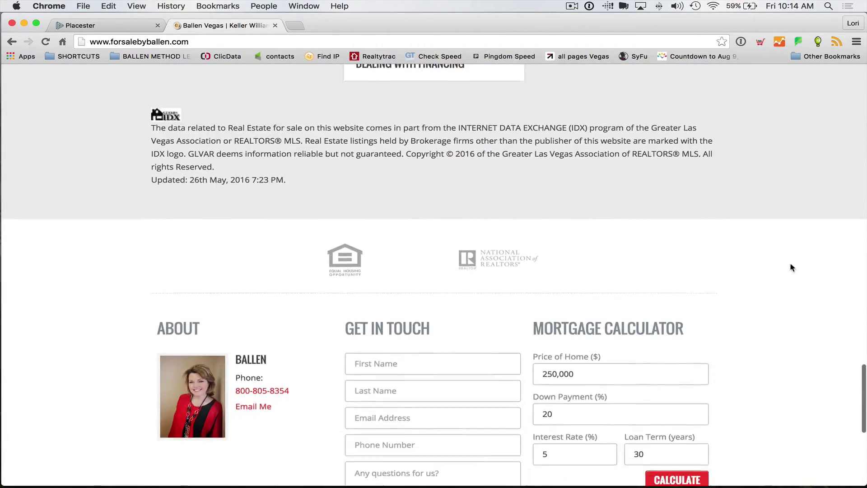
scroll(787, 264, down, 3)
scroll(787, 260, up, 20)
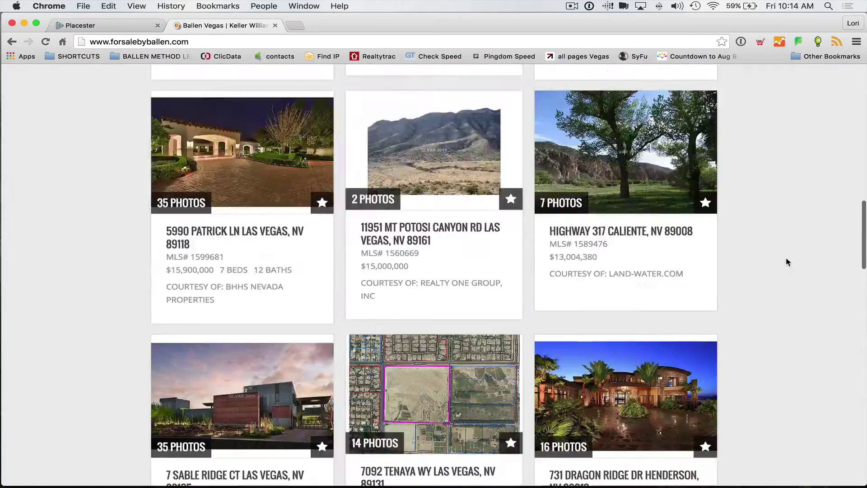
scroll(786, 262, up, 15)
scroll(786, 262, down, 15)
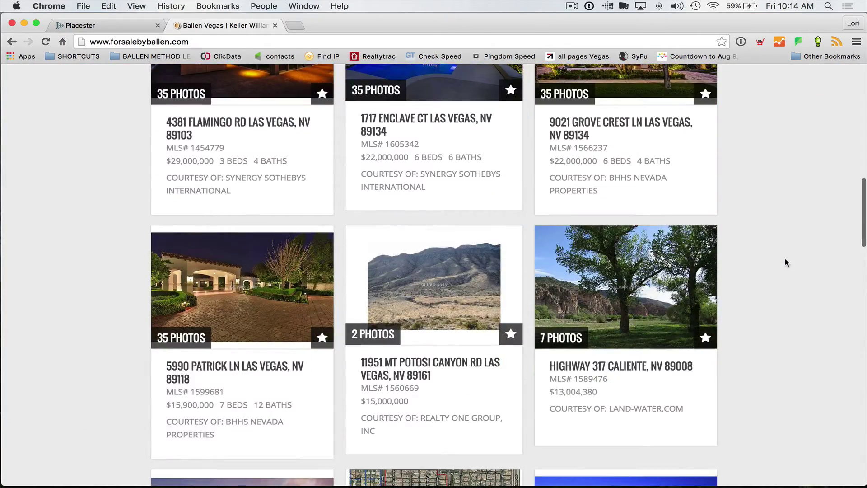
scroll(787, 262, down, 15)
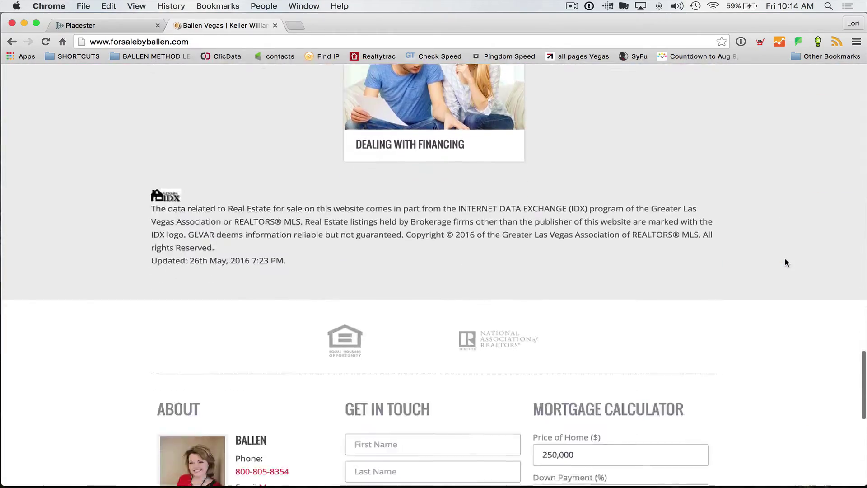
scroll(786, 263, up, 10)
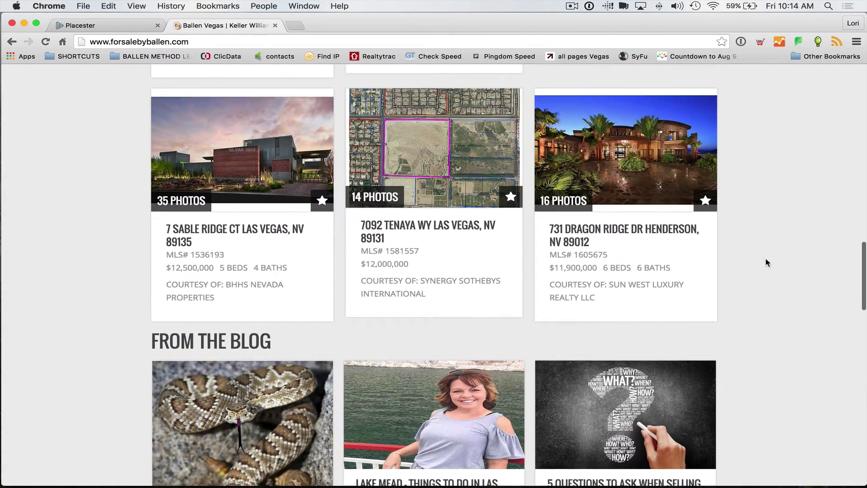
Open the live site's Las Vegas Neighborhoods page and review its neighborhood entries, contact form and footer
scroll(768, 262, down, 15)
scroll(776, 263, up, 10)
scroll(776, 260, up, 20)
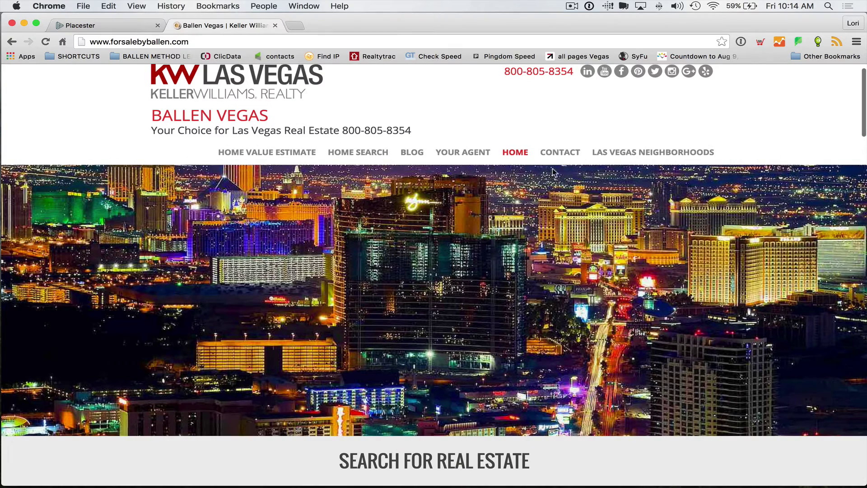
click(702, 152)
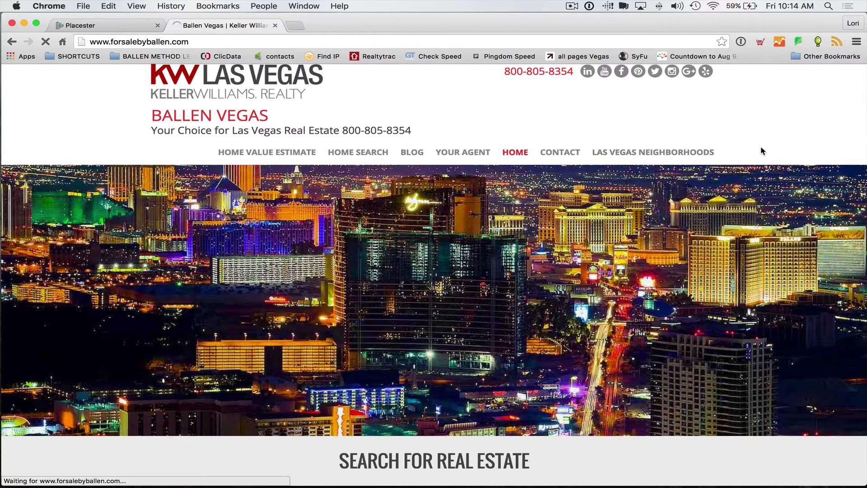
scroll(374, 302, down, 5)
scroll(294, 332, down, 7)
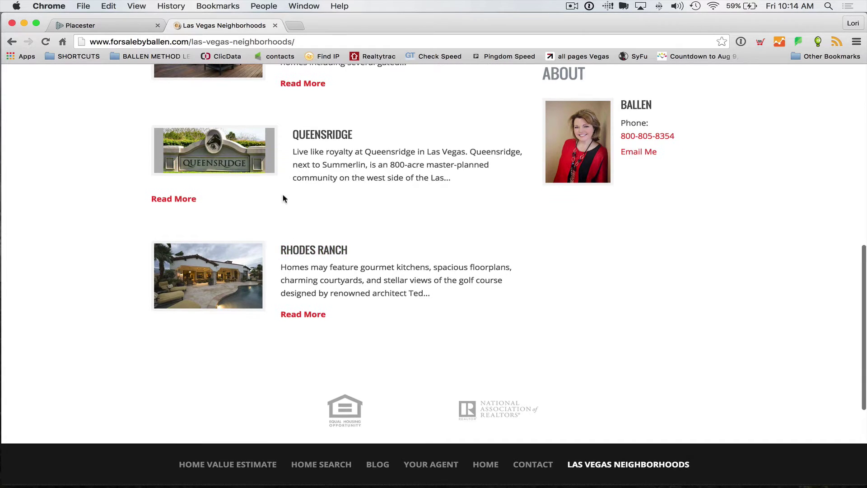
scroll(283, 198, up, 10)
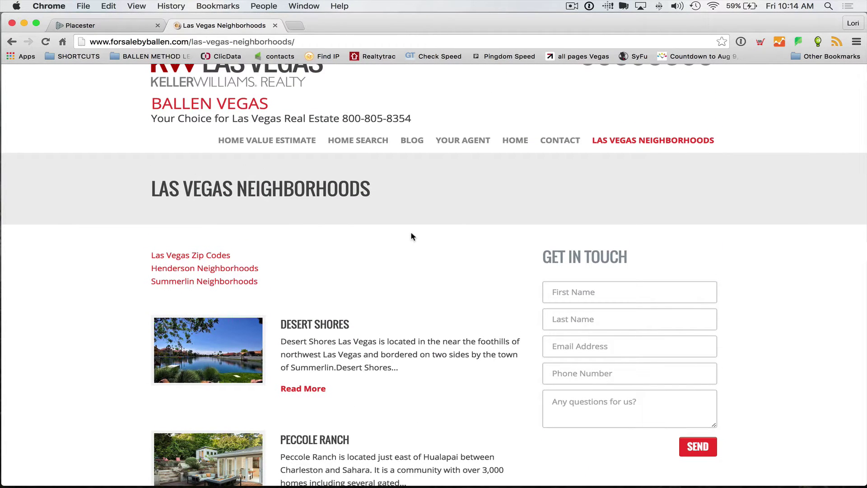
Open the Blog page and review the post list from the newest entries to the footer
click(401, 141)
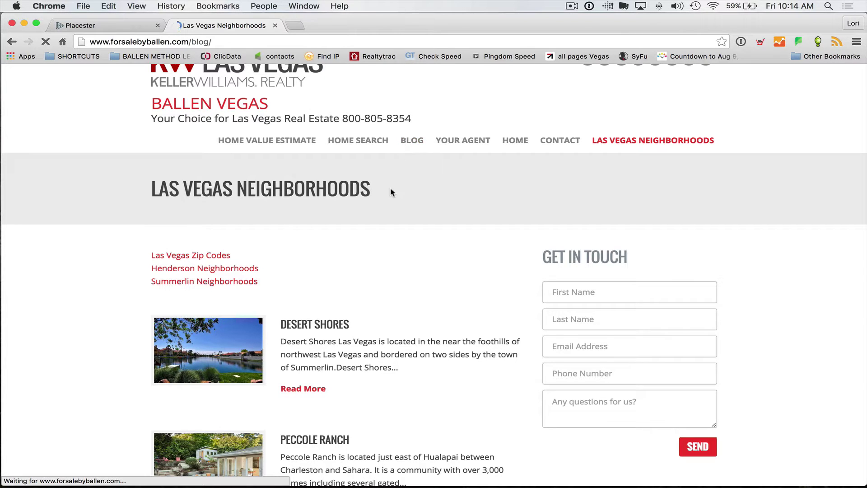
scroll(264, 196, down, 6)
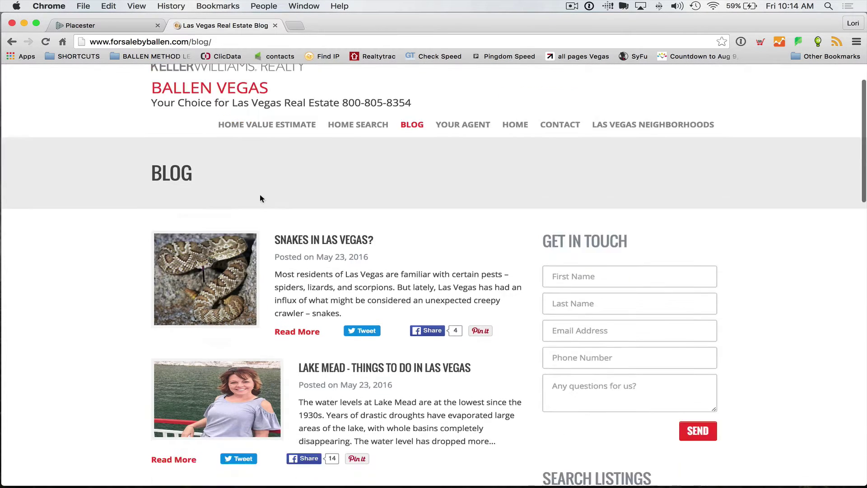
scroll(260, 196, down, 15)
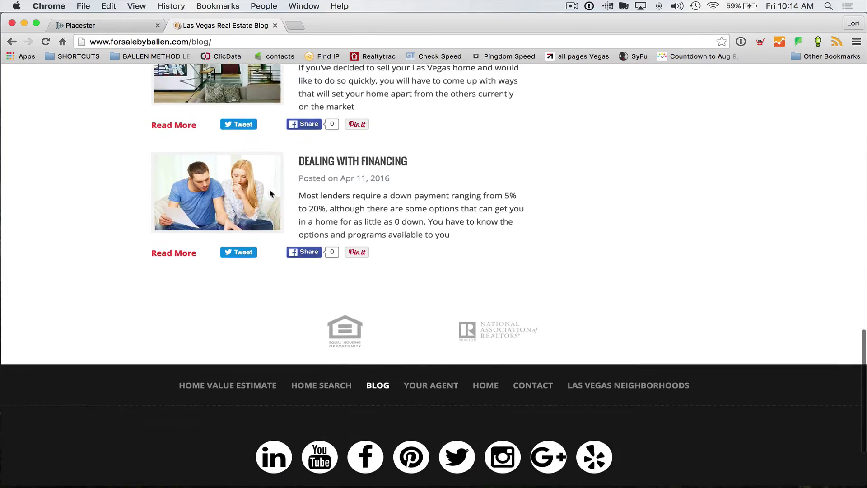
scroll(269, 194, up, 20)
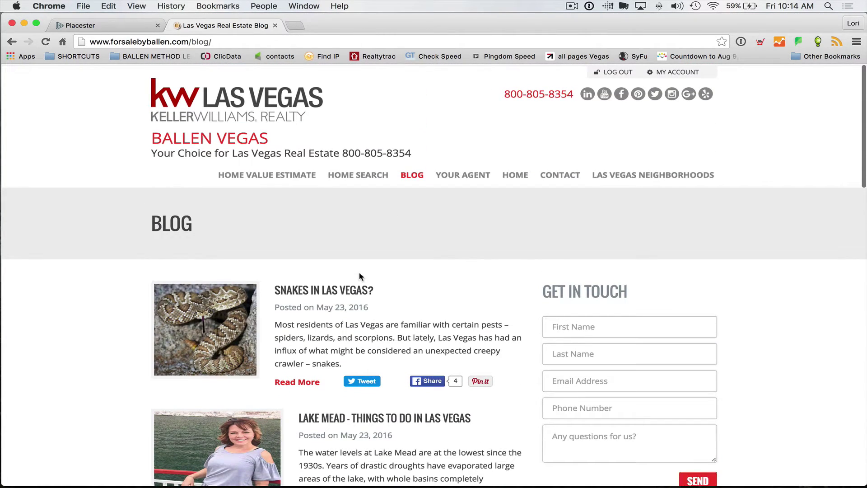
Open the blog post "Snakes in Las Vegas?" and examine its layout through the full article
click(326, 291)
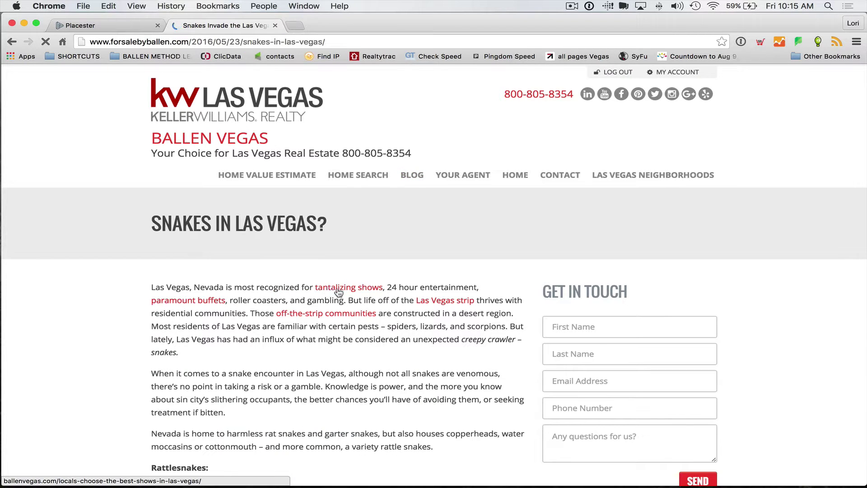
scroll(341, 292, down, 7)
scroll(343, 293, down, 20)
scroll(349, 293, up, 20)
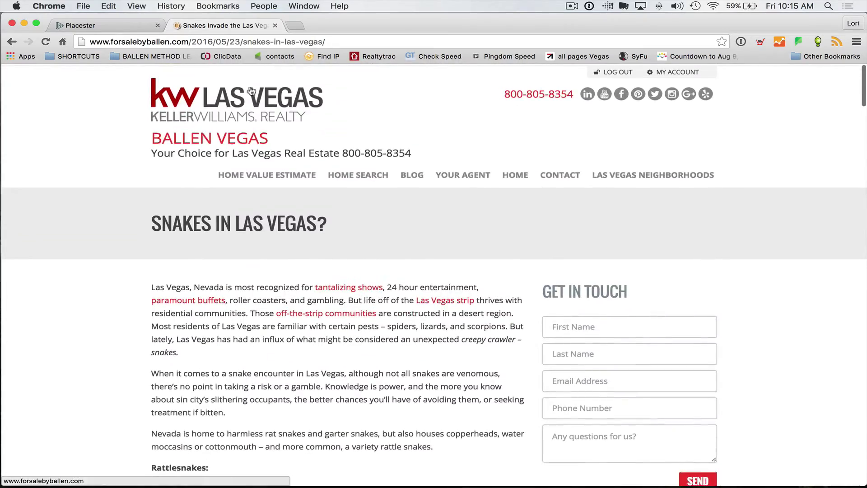
Switch to Placester, choose the Fremont design in the theme selection, and save the theme settings
click(109, 26)
scroll(499, 220, up, 3)
scroll(208, 256, down, 3)
scroll(185, 265, down, 3)
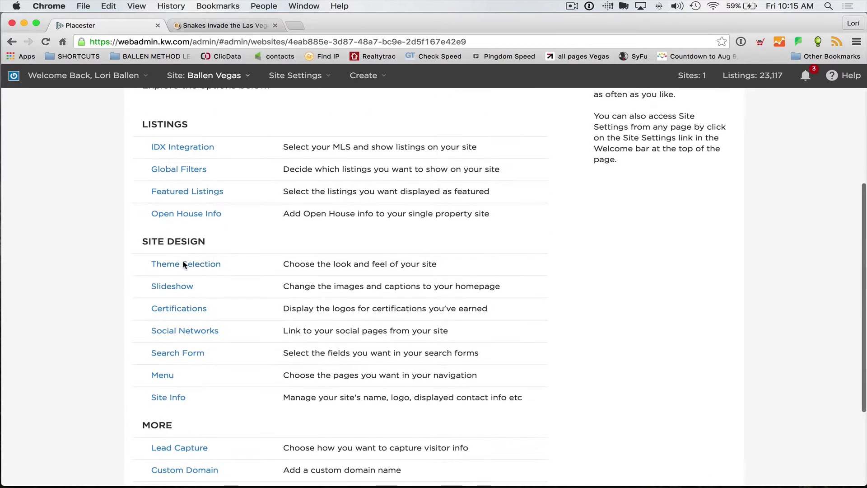
click(184, 264)
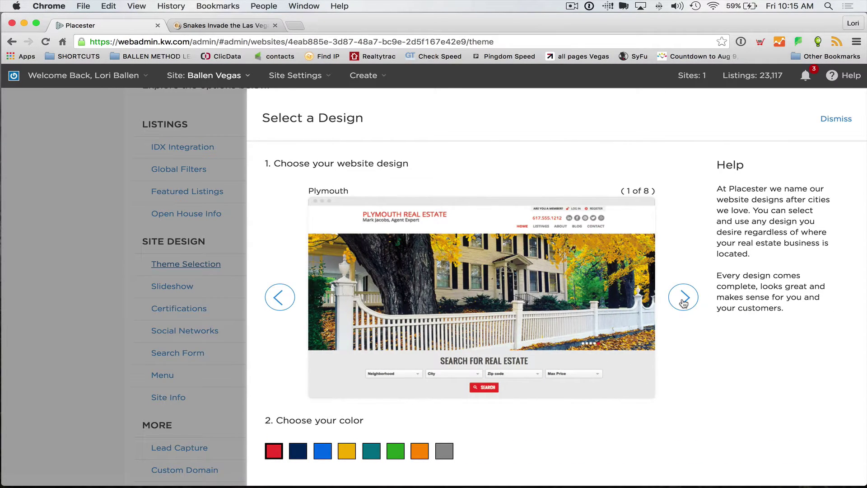
click(684, 301)
scroll(634, 304, down, 2)
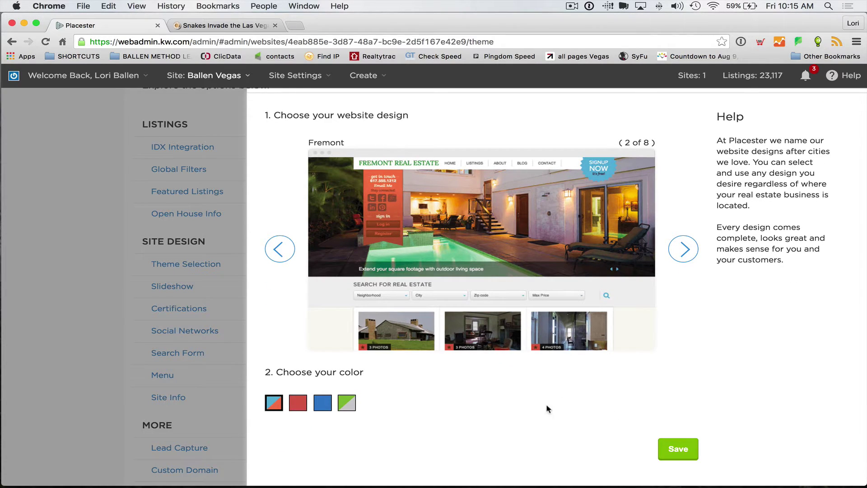
click(679, 450)
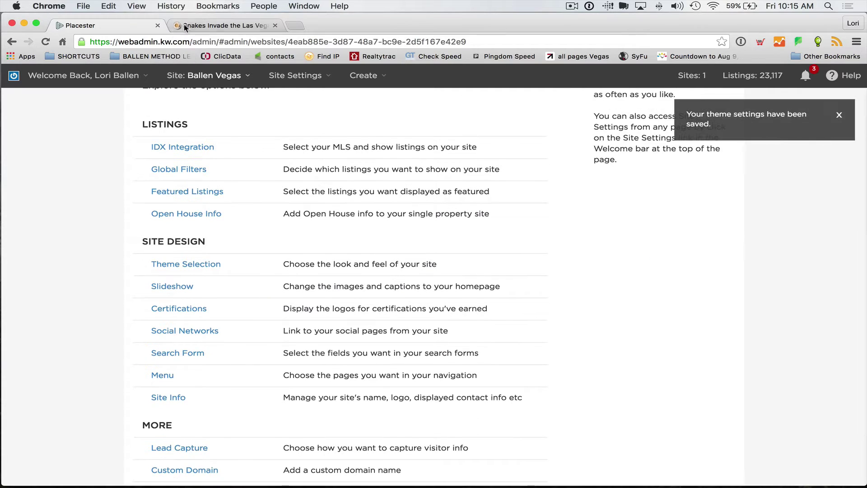
Switch to the live Ballen Vegas site and reload the "Snakes in Las Vegas?" post
click(183, 24)
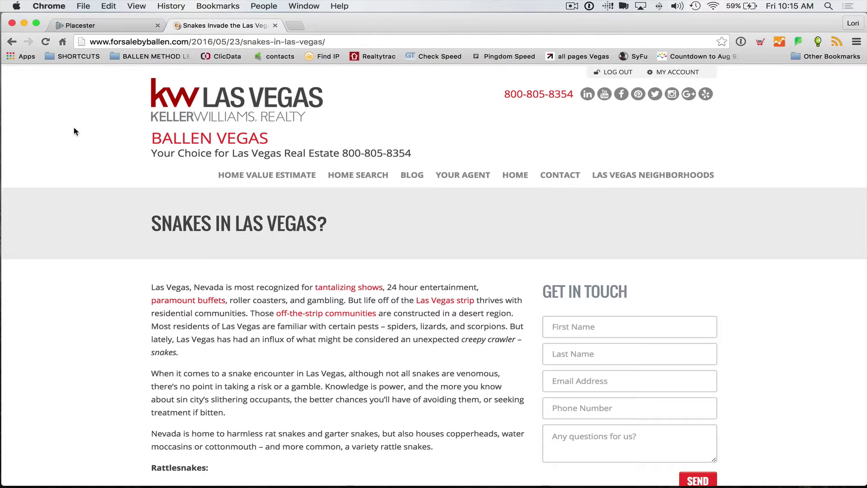
key(super+r)
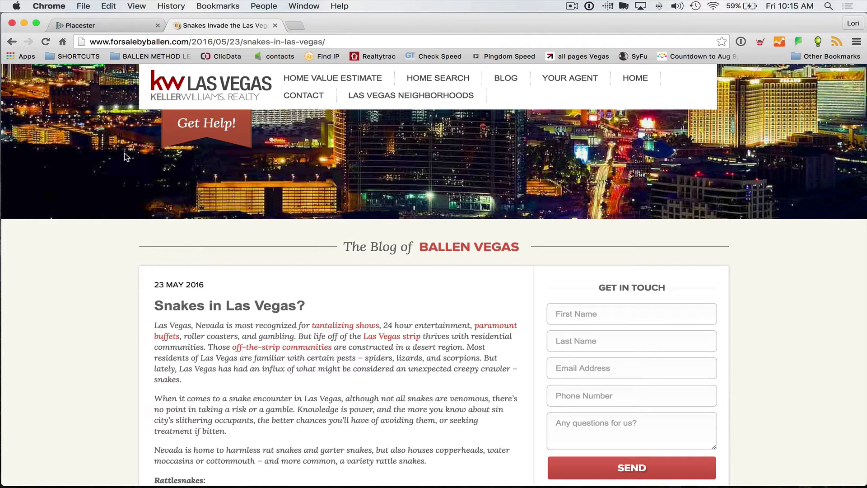
Return to Placester and open the theme selection to view the Fremont preview and its color choices
click(78, 27)
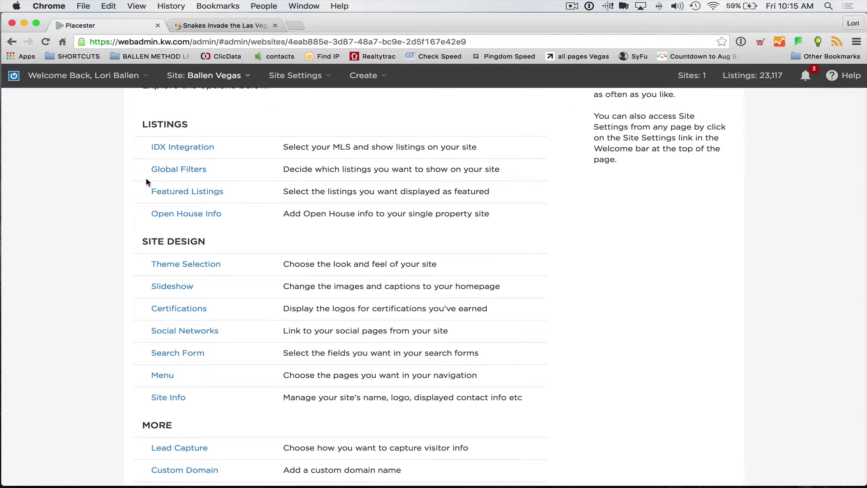
scroll(149, 189, up, 3)
scroll(151, 199, down, 3)
scroll(151, 199, down, 1)
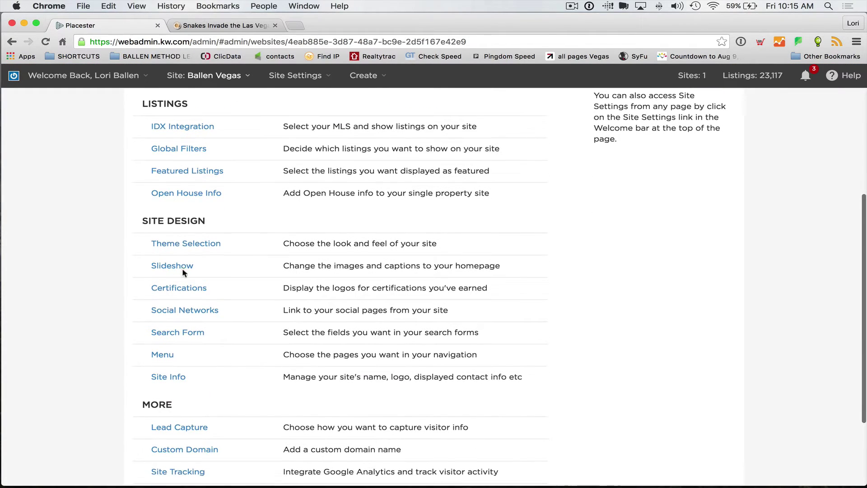
click(184, 243)
scroll(502, 276, down, 1)
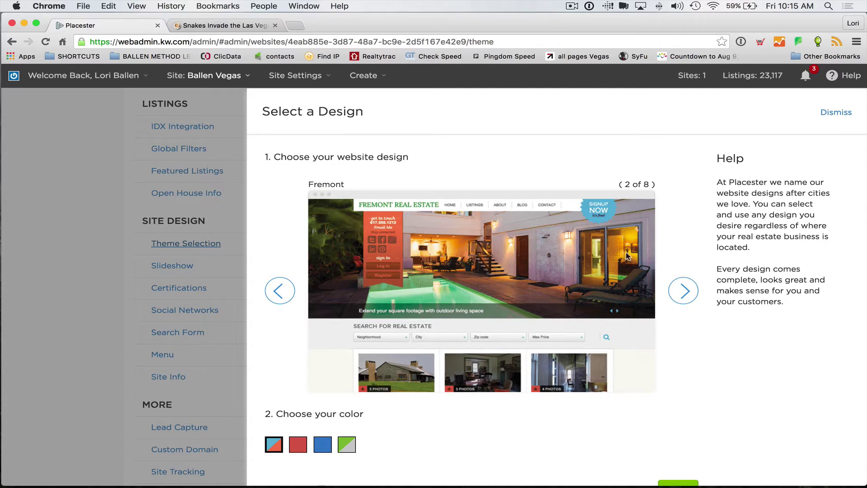
Switch to the live site and examine the "Snakes in Las Vegas?" post's header, article text and contact form in the Fremont design
click(201, 27)
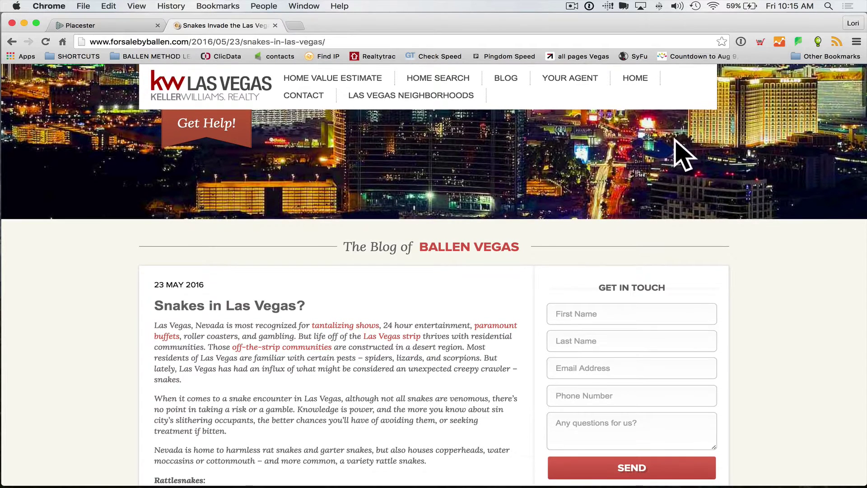
scroll(334, 235, down, 5)
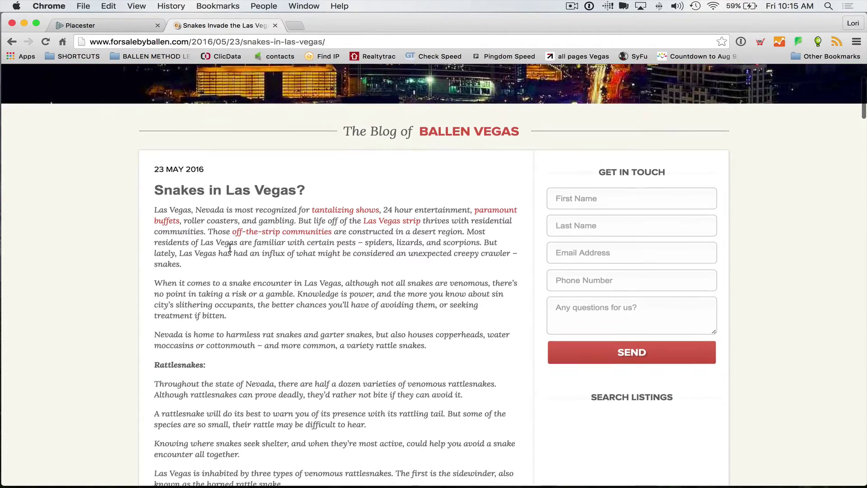
scroll(127, 249, up, 4)
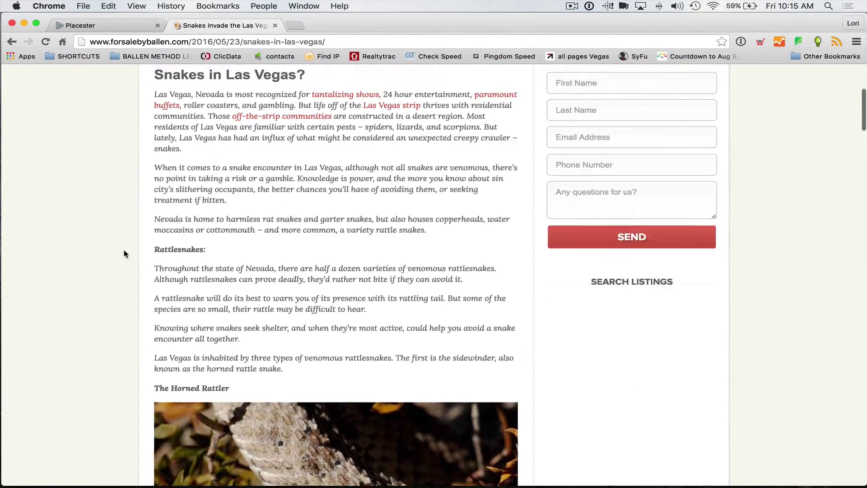
scroll(62, 252, up, 3)
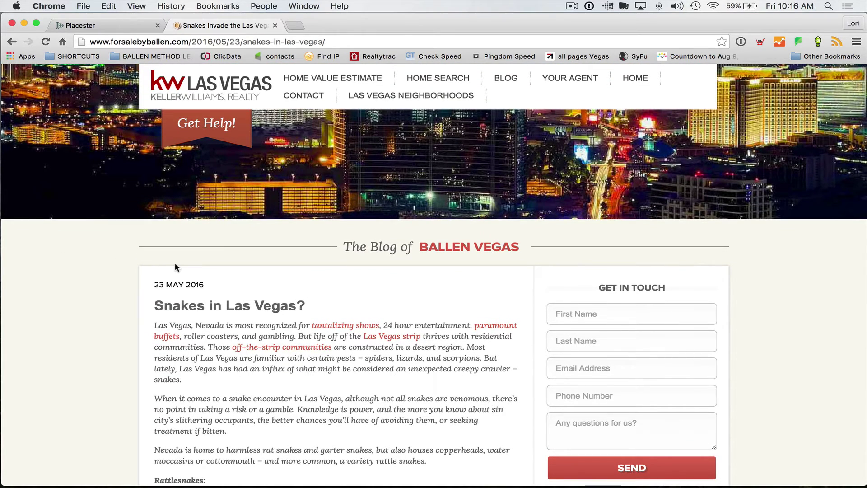
scroll(173, 261, down, 5)
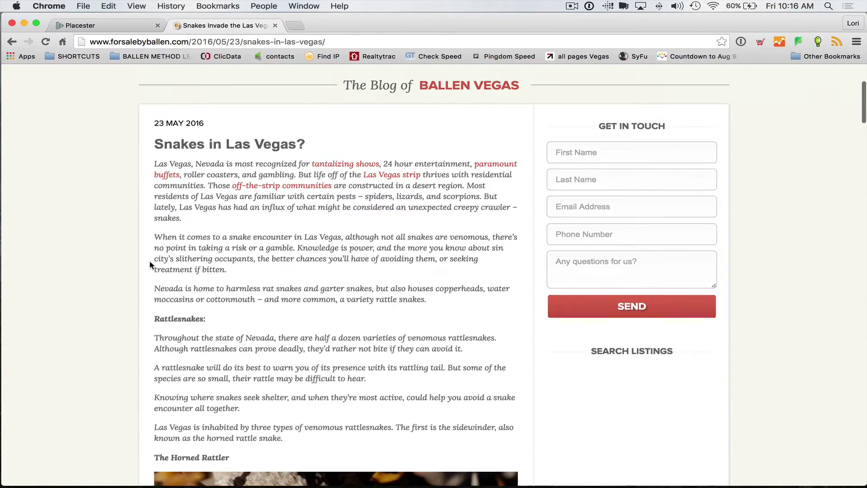
scroll(151, 265, down, 10)
scroll(151, 262, up, 15)
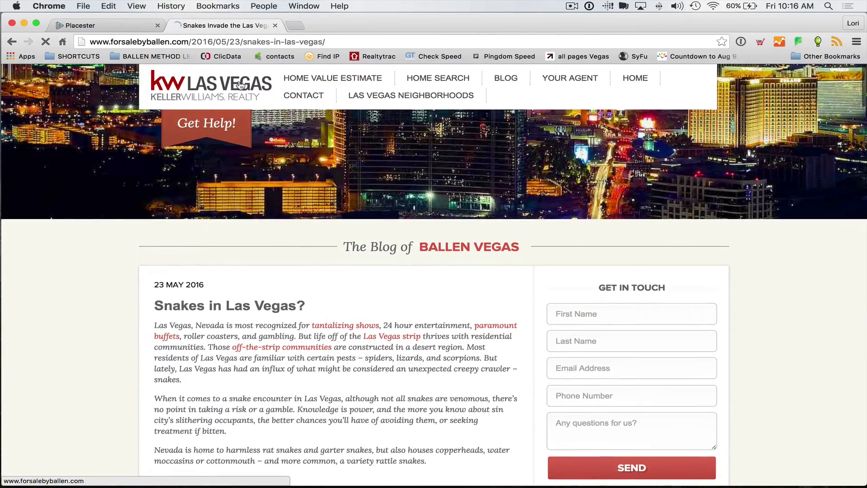
Open the live home page and review the Fremont header, contact ribbon, property search form and featured listings
click(241, 85)
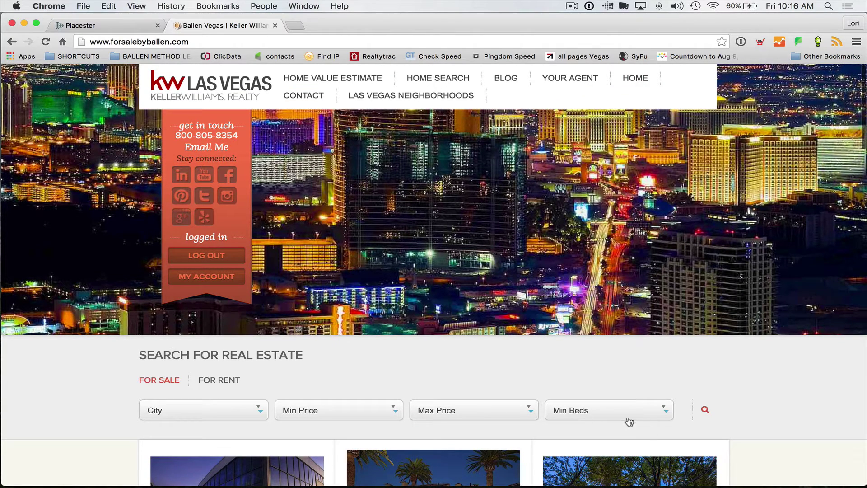
scroll(598, 361, down, 6)
scroll(598, 253, up, 6)
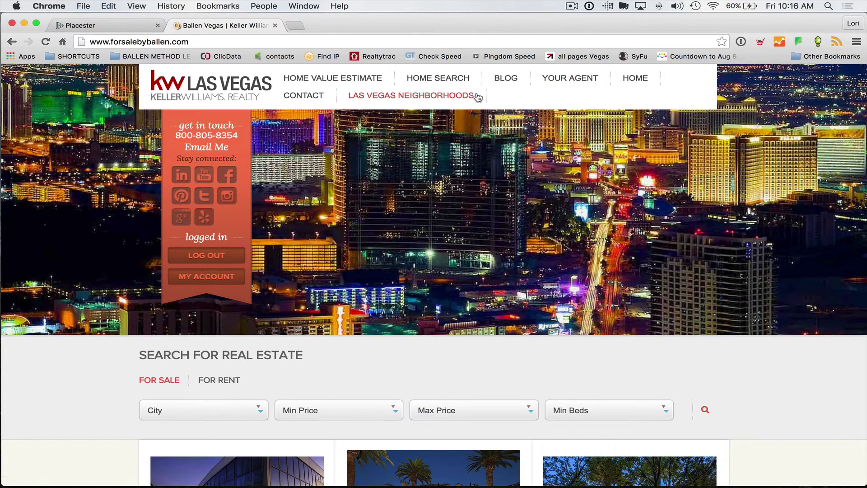
scroll(497, 136, down, 5)
scroll(506, 154, down, 20)
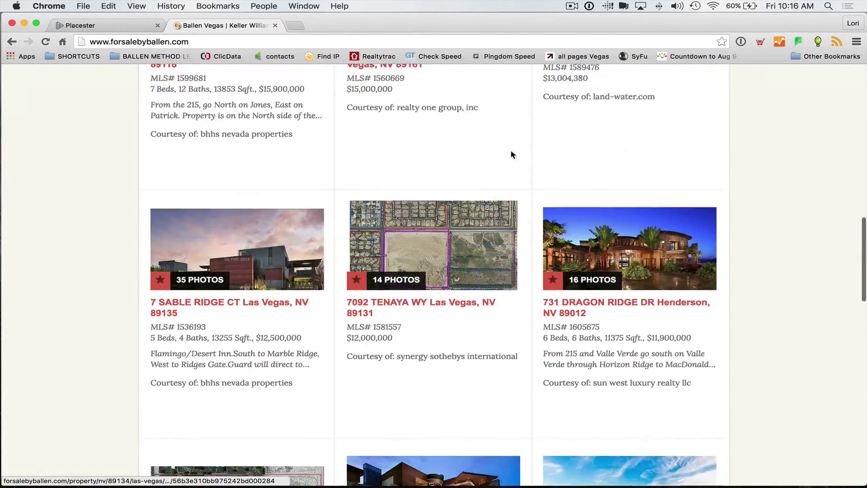
scroll(507, 155, up, 8)
scroll(506, 154, down, 1)
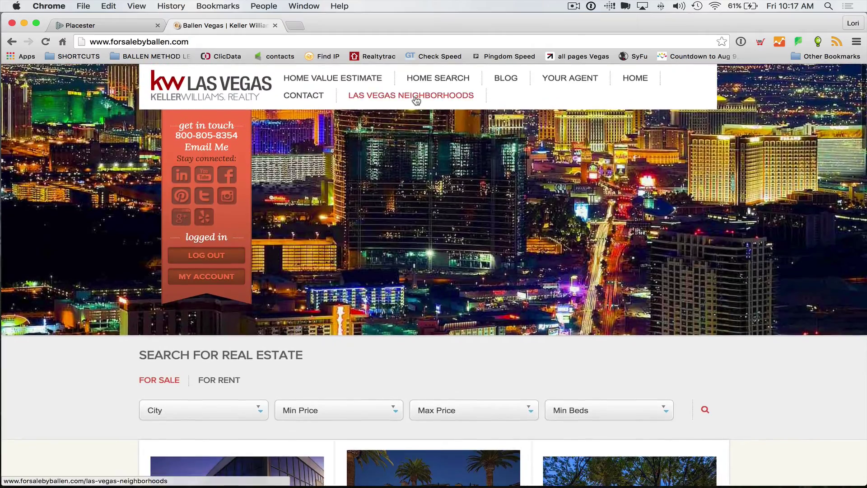
Open the Las Vegas Neighborhoods page and examine its entries, sidebar and footer in the Fremont design
click(416, 101)
scroll(564, 186, down, 15)
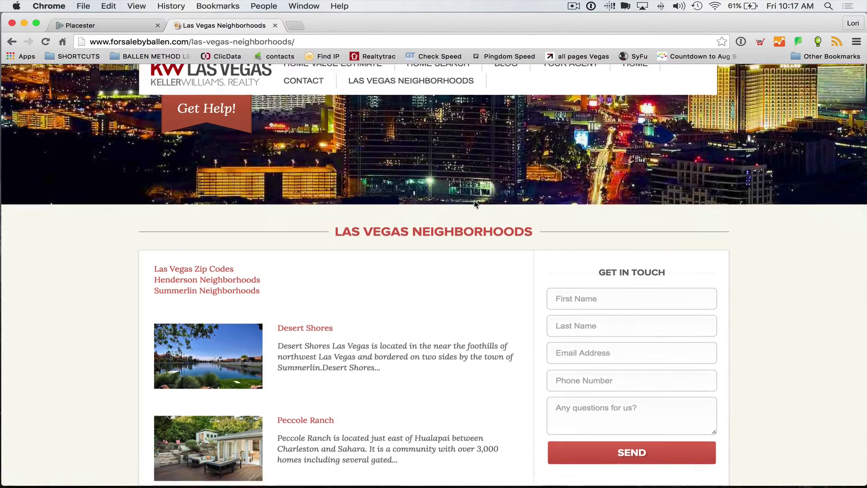
scroll(476, 200, up, 5)
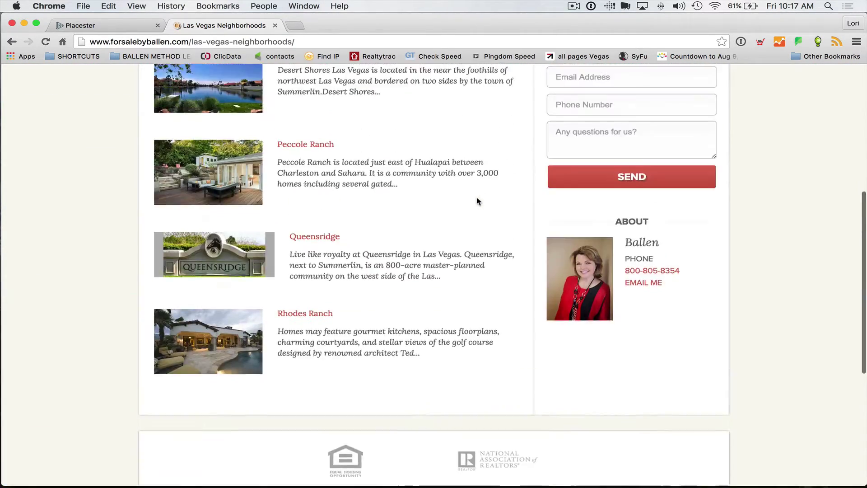
scroll(476, 199, down, 6)
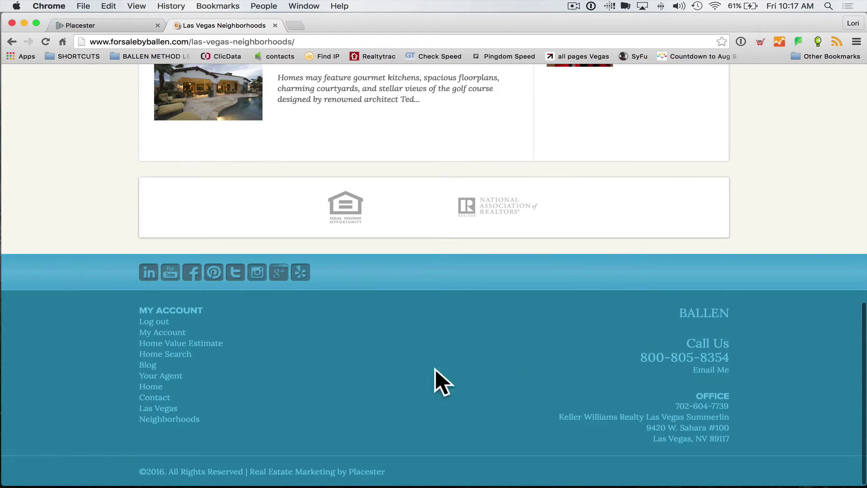
scroll(426, 337, up, 10)
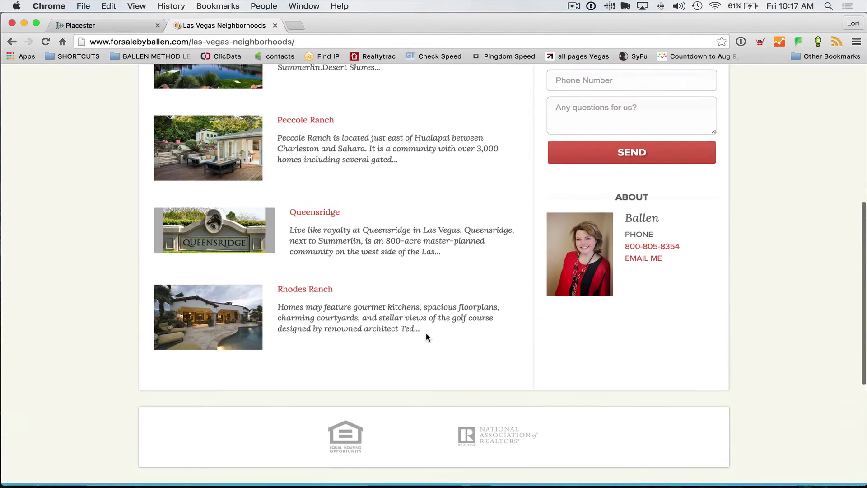
scroll(425, 334, down, 5)
scroll(445, 334, up, 6)
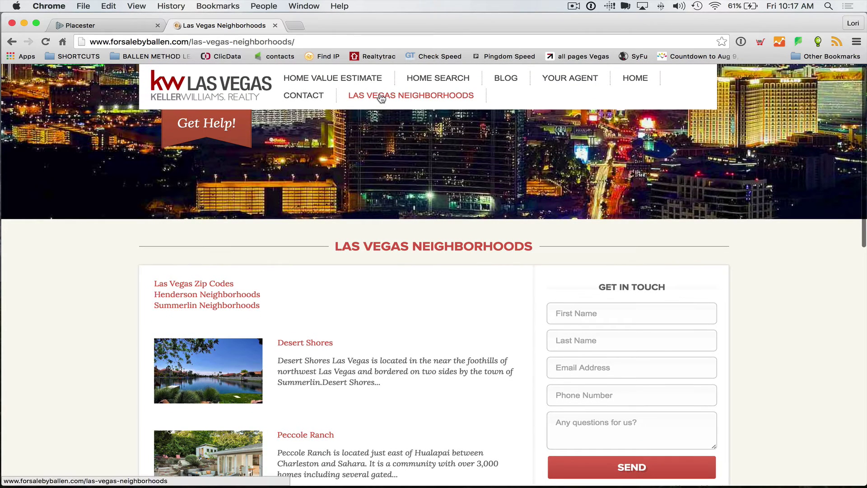
Open the live Blog page and review its post list and contact sidebar in the Fremont design
click(503, 81)
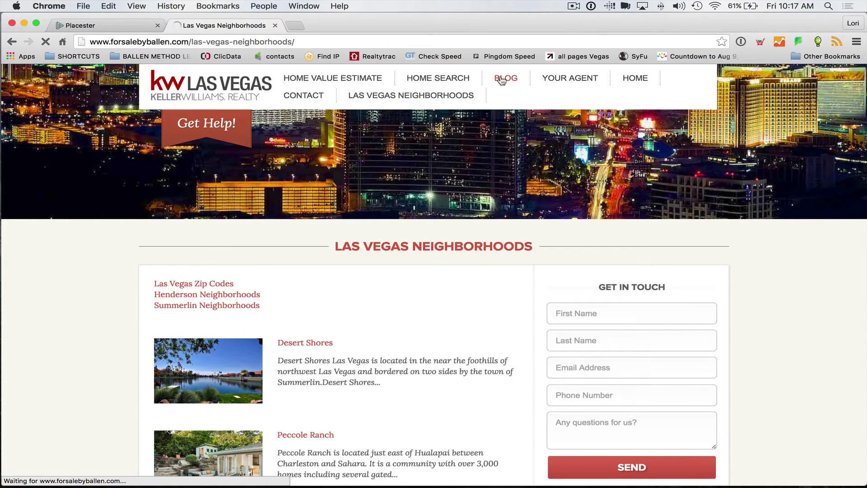
scroll(482, 302, down, 10)
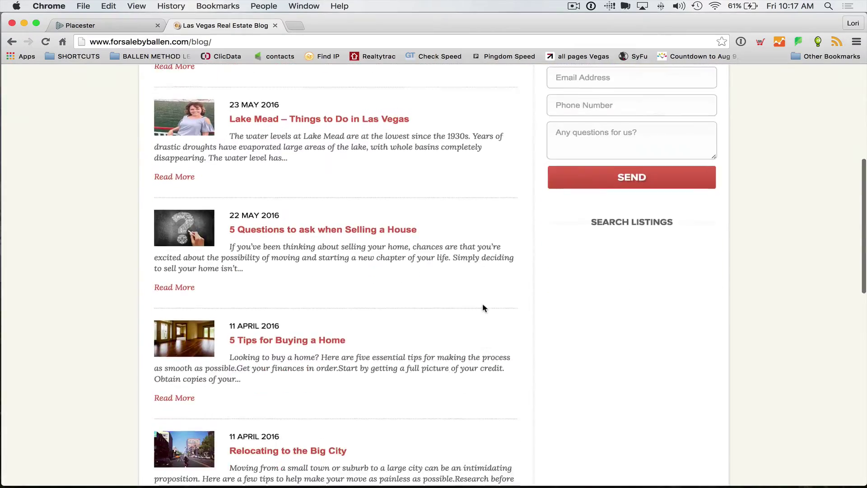
scroll(489, 313, up, 20)
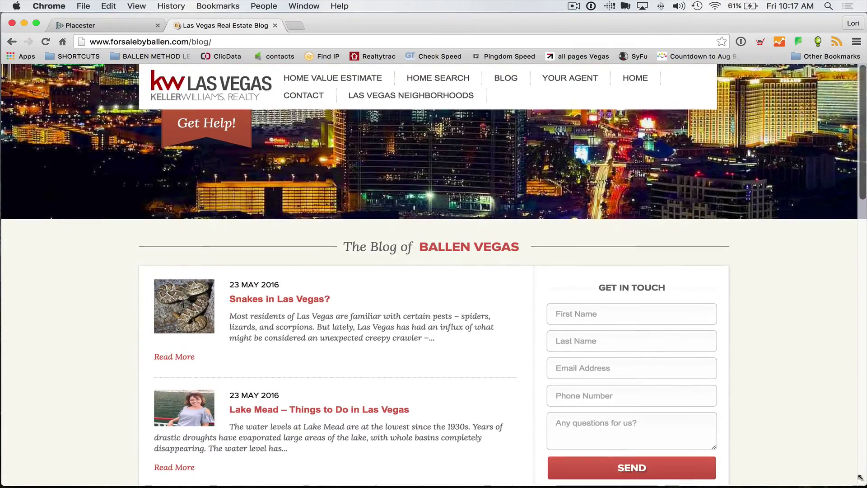
Narrow the browser window to phone width, try Home Search from the mobile navigation, and return to the home page
drag(864, 482, 242, 467)
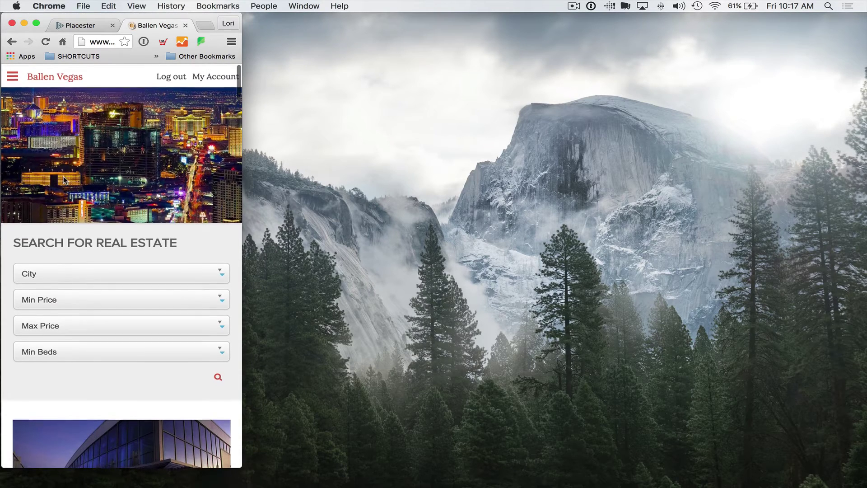
click(13, 79)
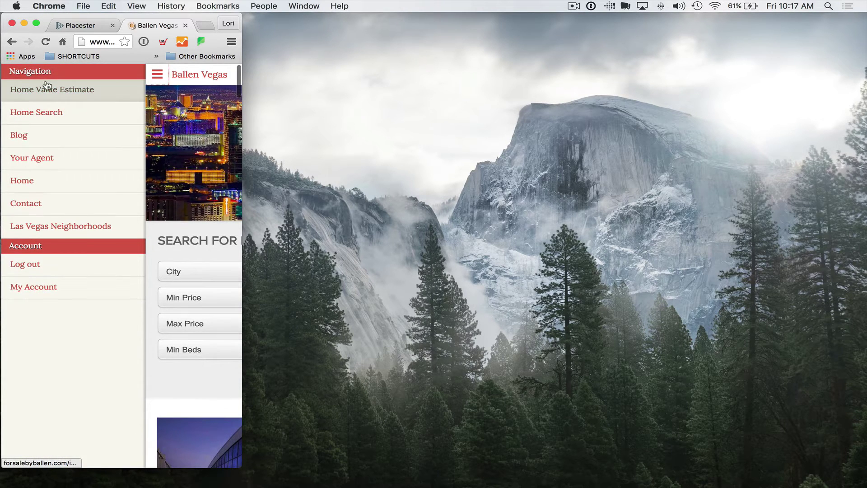
click(38, 111)
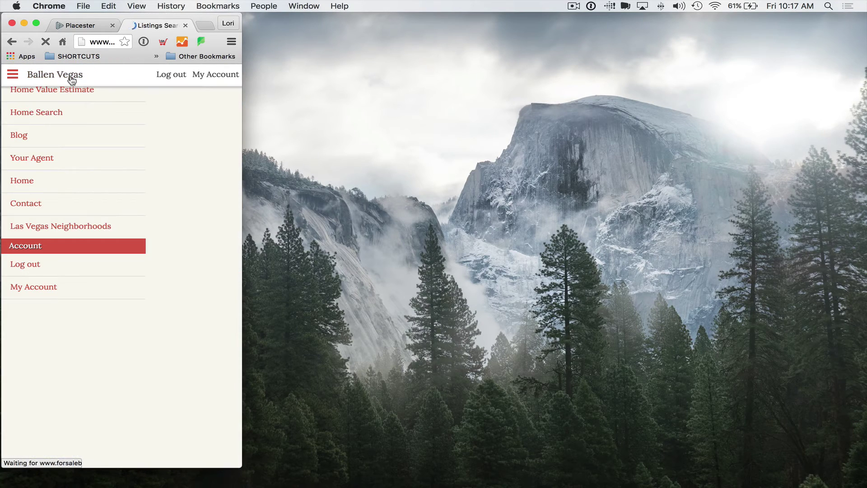
click(72, 80)
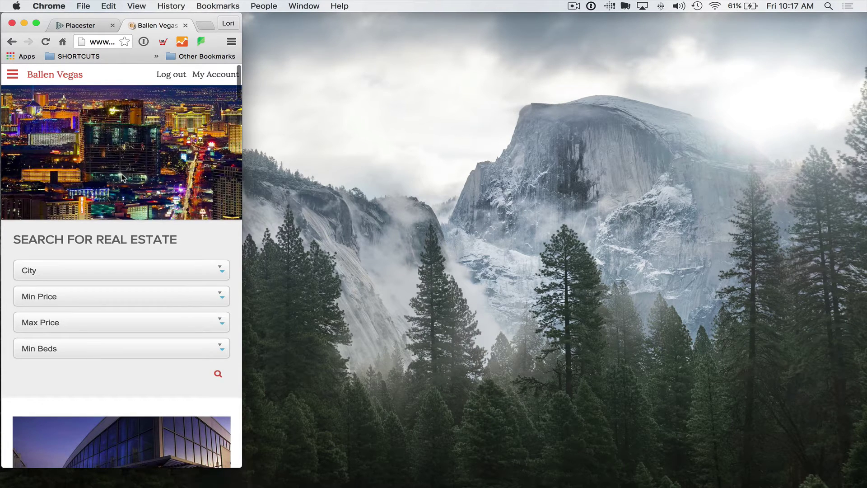
Examine the mobile home page from the hero image and property search form through the listings to the footer
scroll(124, 176, down, 2)
scroll(131, 176, down, 4)
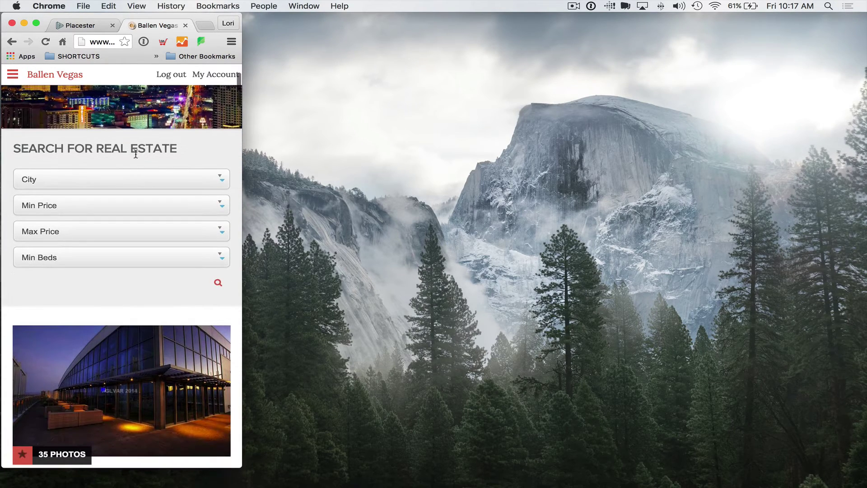
scroll(145, 149, up, 6)
scroll(181, 151, down, 1)
scroll(77, 187, down, 5)
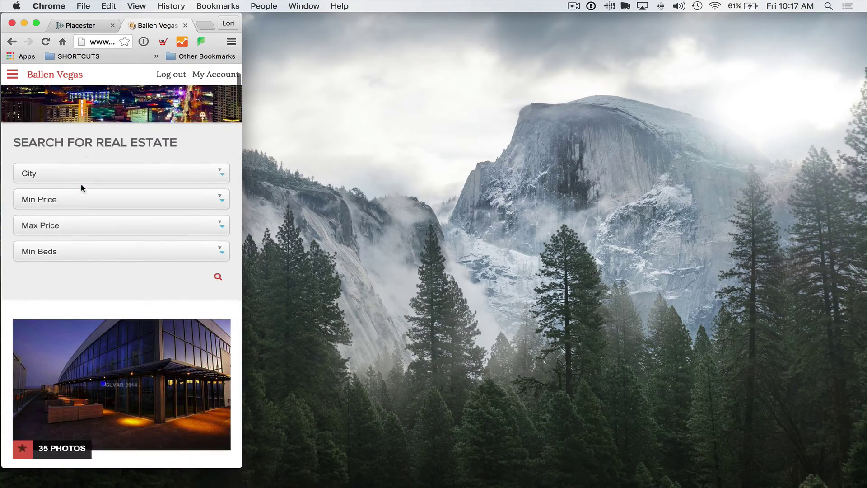
scroll(82, 190, down, 10)
scroll(82, 190, down, 20)
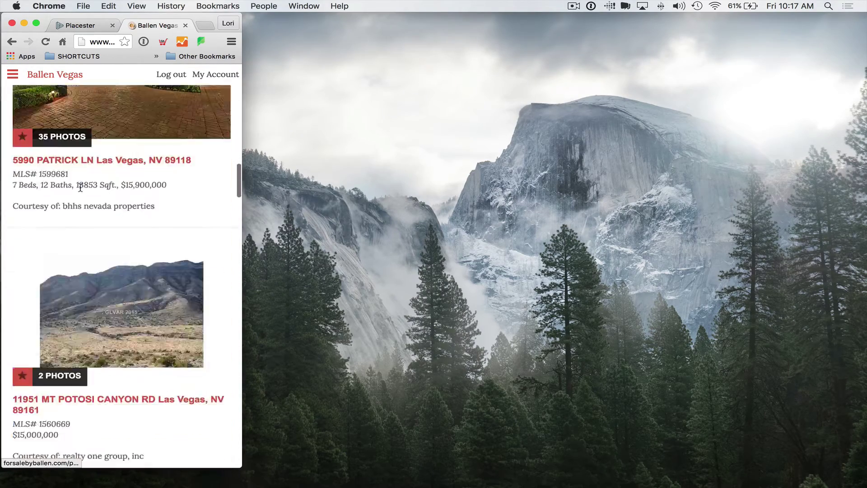
scroll(83, 190, up, 7)
scroll(83, 190, down, 15)
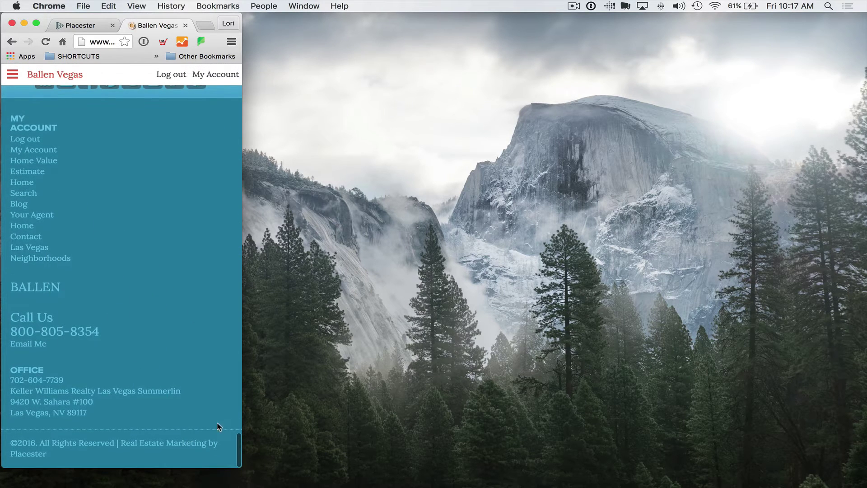
Restore the browser window to full width and look over the Fremont home page from the footer back to the header
drag(247, 473, 862, 486)
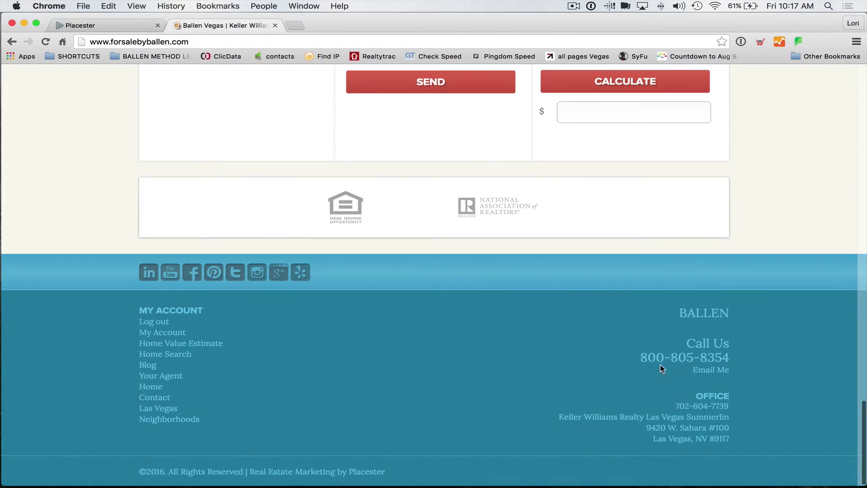
scroll(654, 365, up, 20)
scroll(647, 364, down, 2)
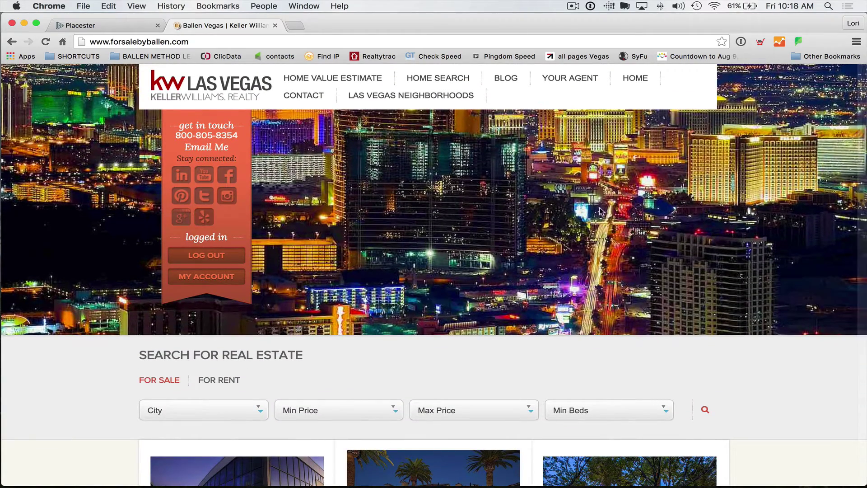
Return to Placester, choose the Franklin website design in red, and save the theme
click(104, 24)
click(693, 288)
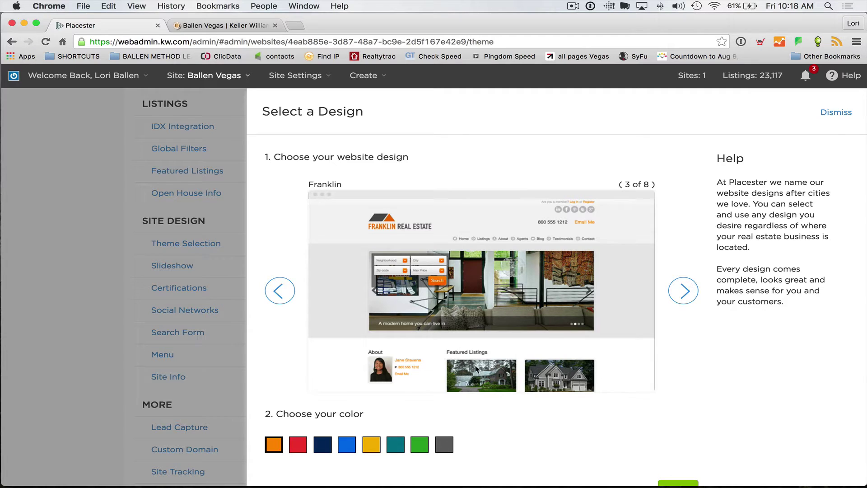
click(292, 447)
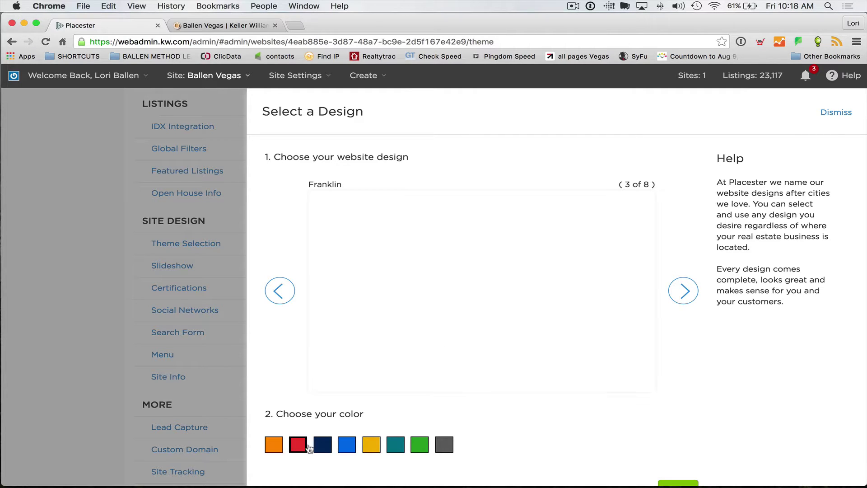
scroll(500, 379, down, 2)
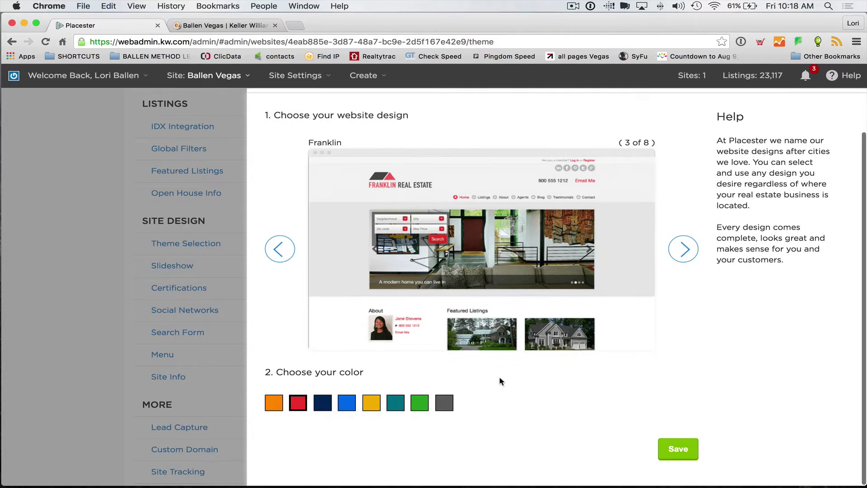
click(678, 450)
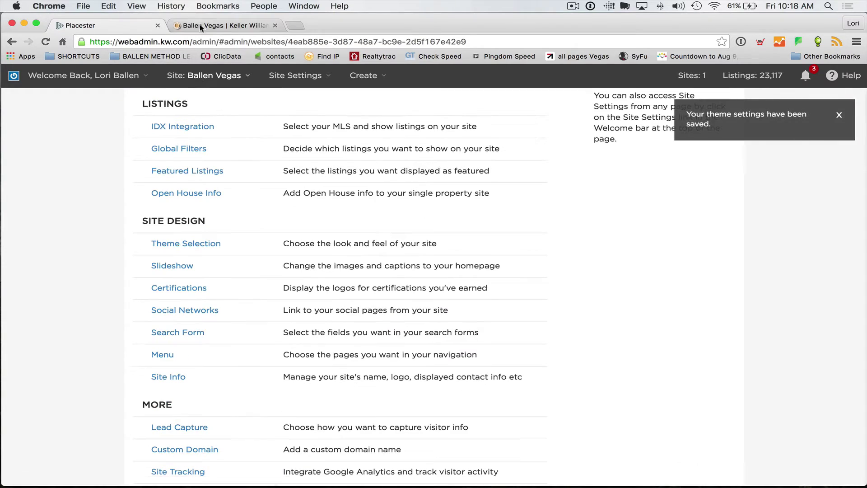
Switch to the live site, reload the home page, and examine the Franklin header, navigation and property search over the hero image
click(226, 25)
right_click(77, 151)
click(96, 167)
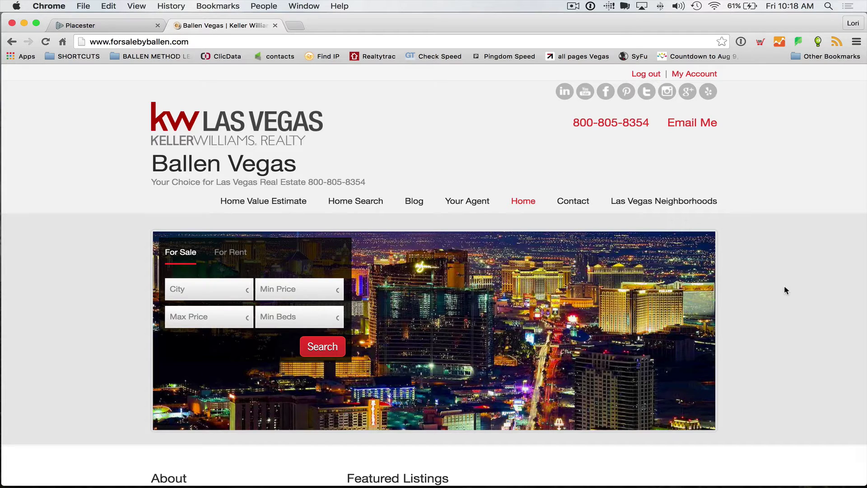
scroll(771, 280, down, 1)
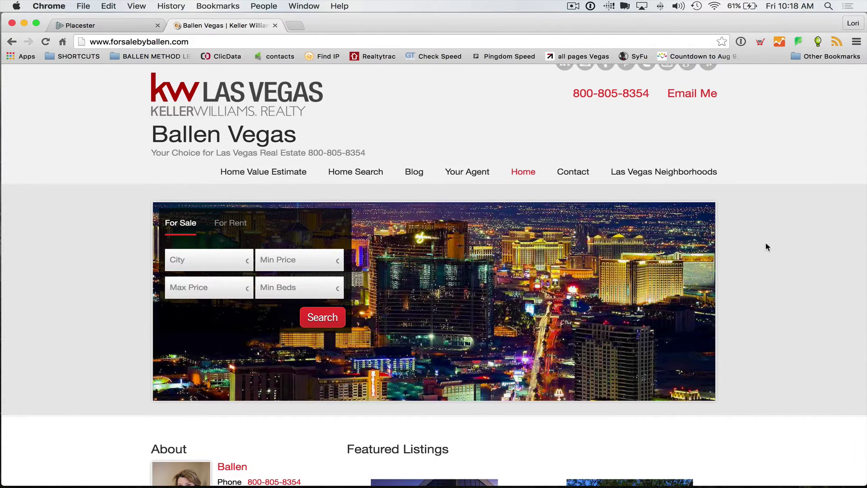
scroll(766, 246, up, 1)
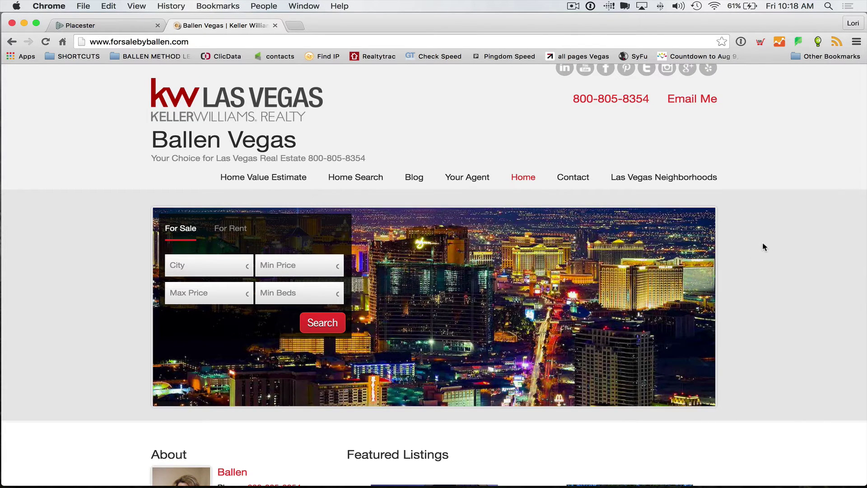
scroll(763, 244, down, 2)
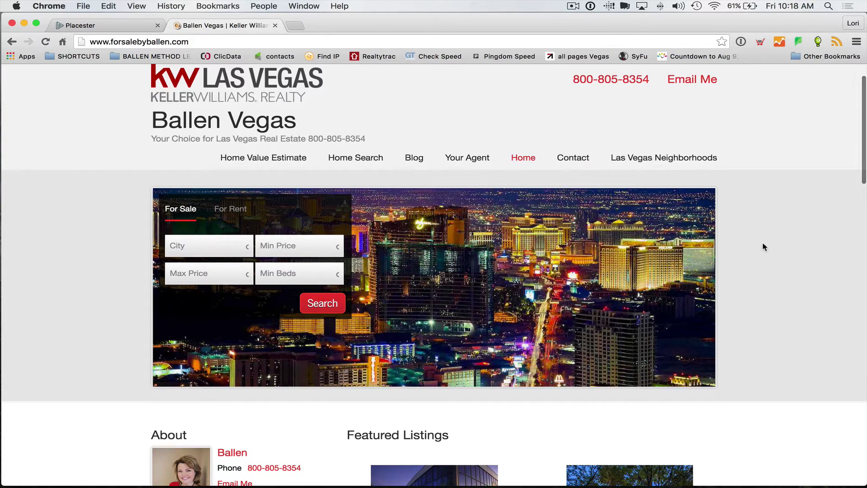
scroll(763, 244, up, 2)
scroll(750, 246, down, 1)
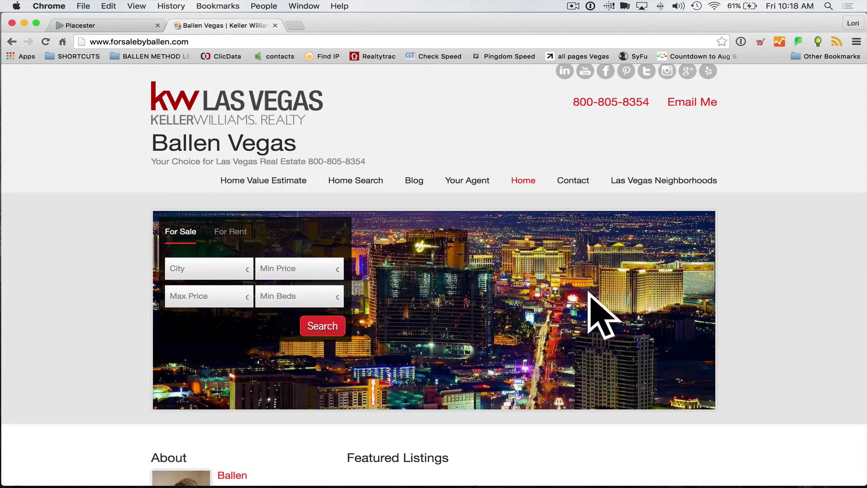
Review the Franklin home page's agent section, contact form, mortgage calculator, featured listings and certification logos
scroll(432, 259, down, 5)
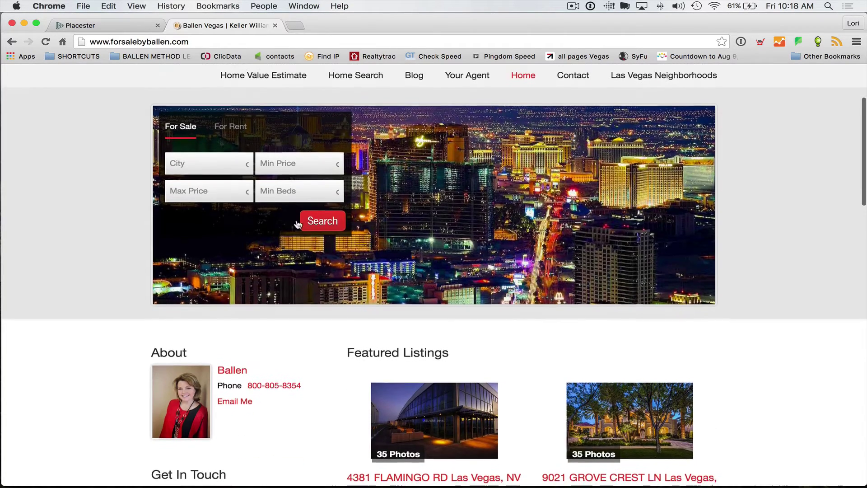
scroll(770, 349, down, 15)
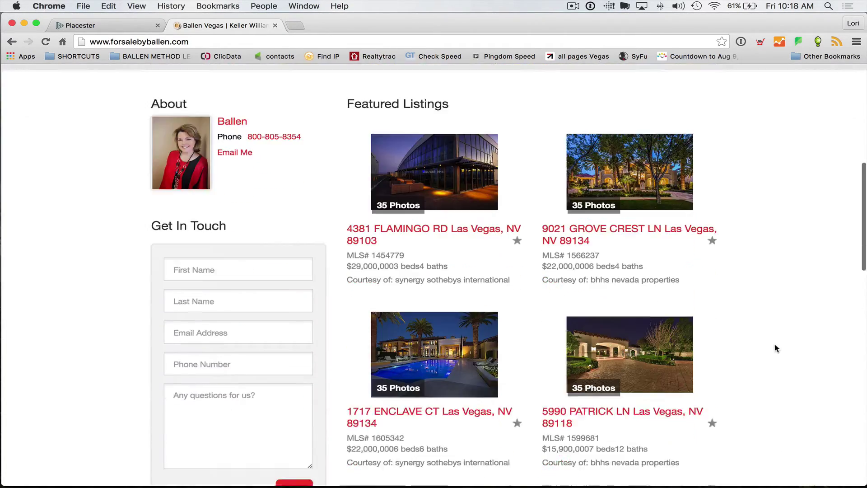
scroll(771, 350, down, 3)
scroll(768, 350, up, 15)
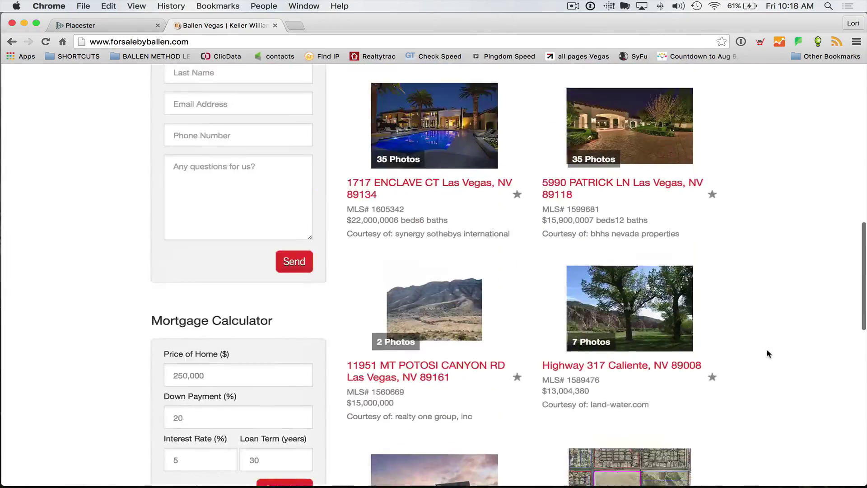
scroll(747, 352, down, 5)
scroll(538, 339, down, 15)
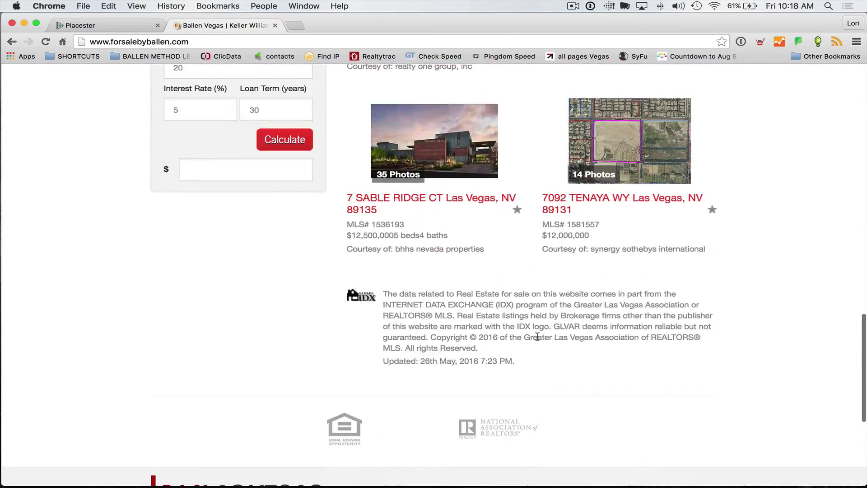
scroll(536, 336, up, 12)
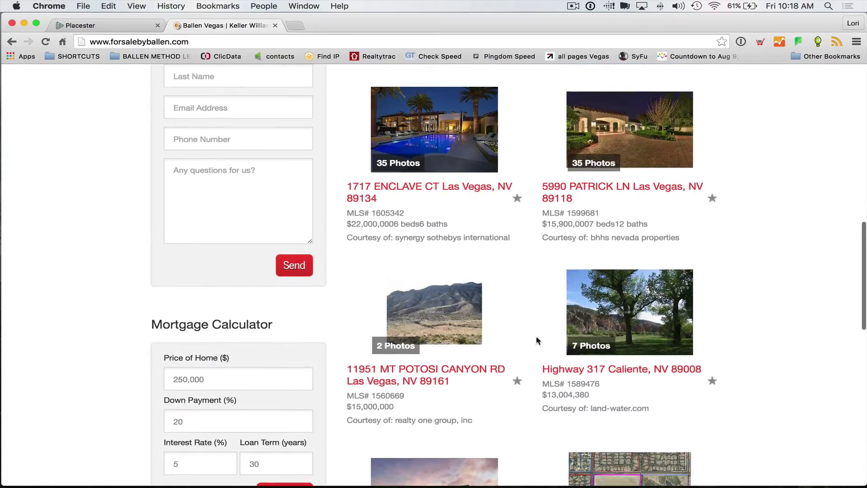
scroll(537, 340, up, 2)
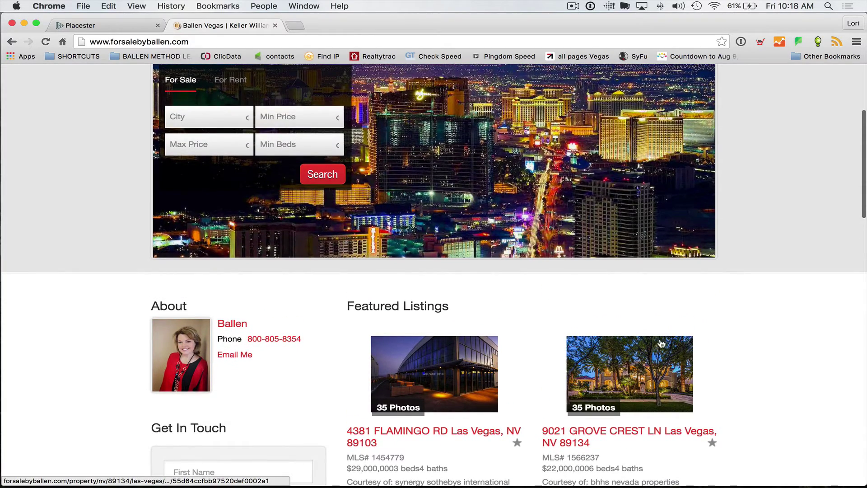
Open the Las Vegas Neighborhoods page and review its entries and sidebar in the Franklin design
scroll(691, 339, up, 6)
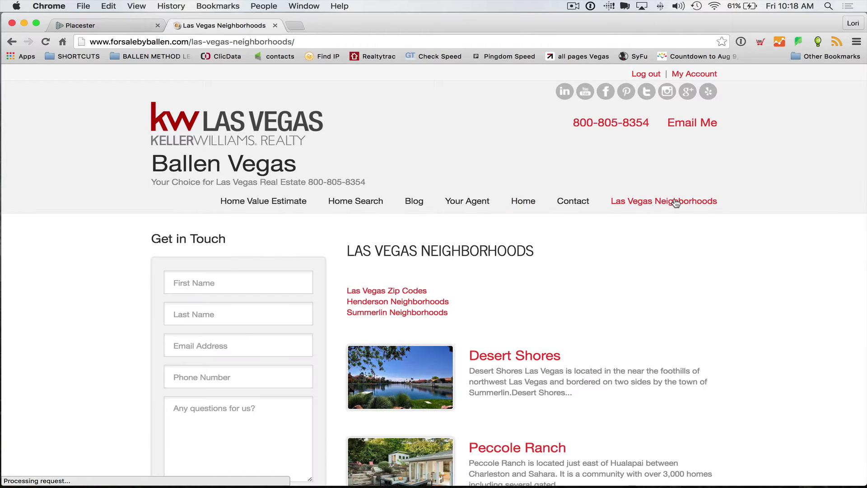
scroll(619, 250, down, 10)
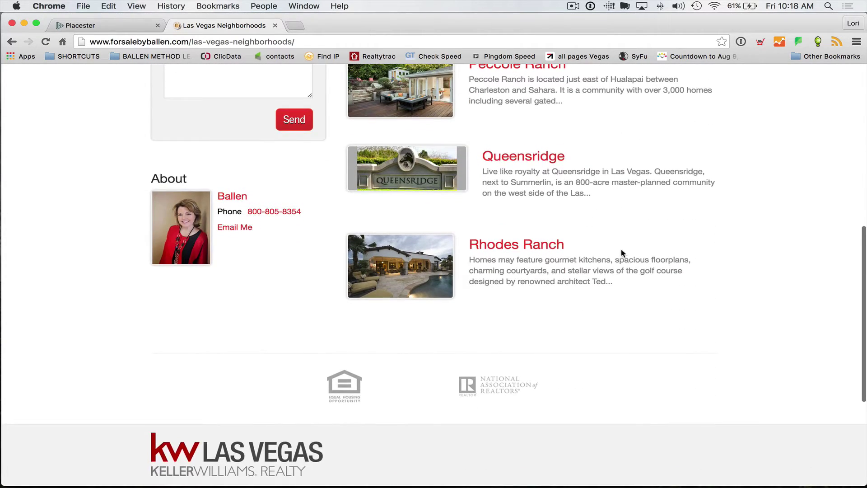
scroll(606, 260, up, 10)
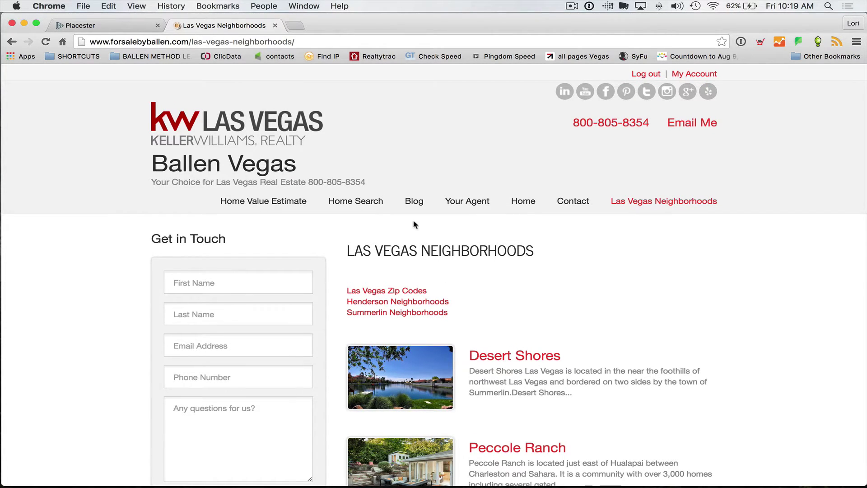
Open the Desert Shores neighborhood page and examine its area map, description and area listings
scroll(445, 352, down, 1)
click(502, 337)
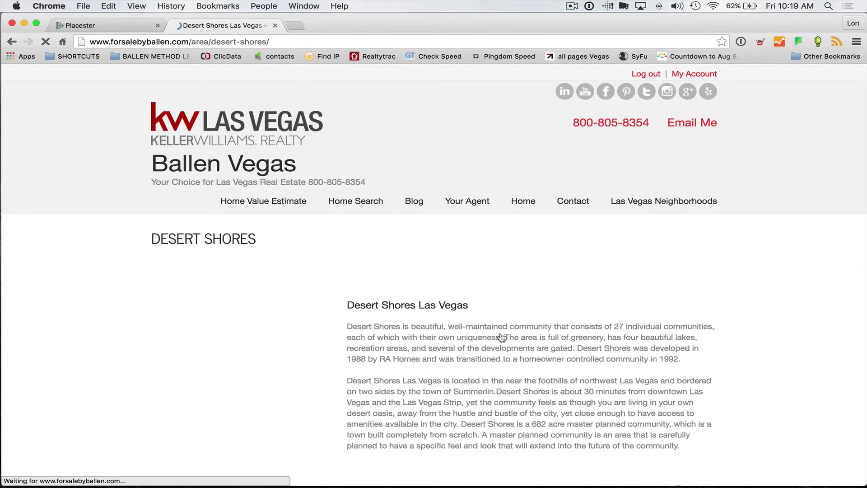
scroll(551, 310, down, 15)
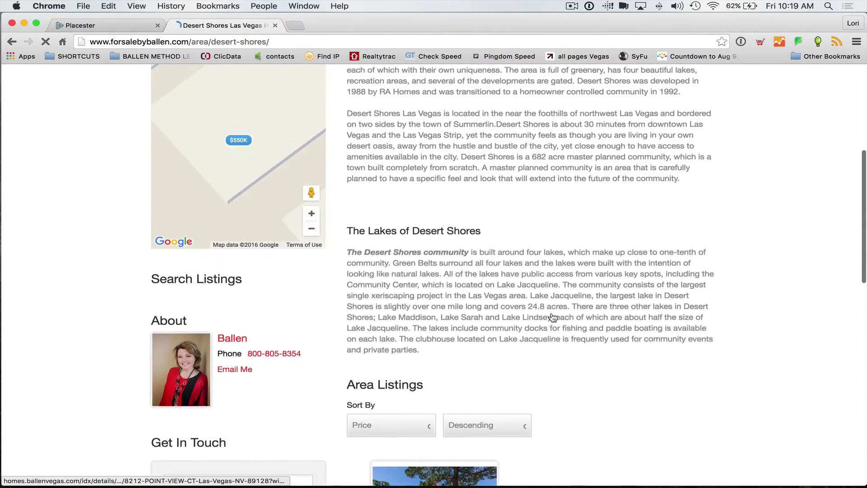
scroll(547, 321, up, 15)
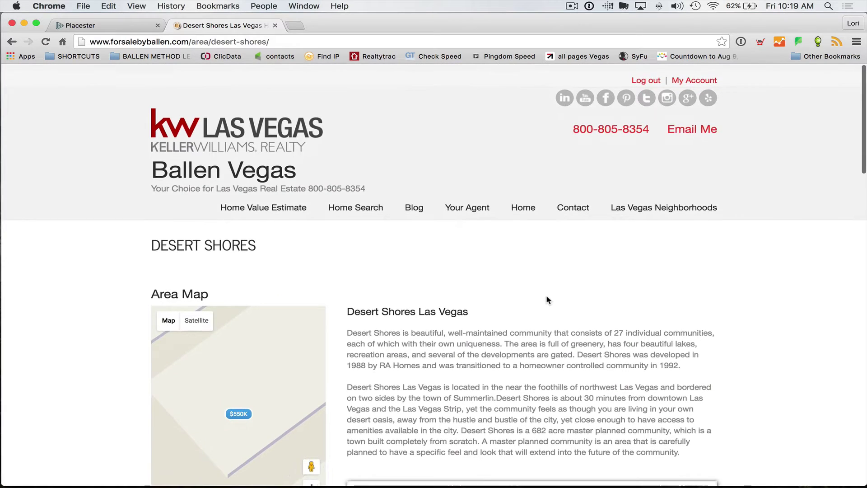
Open the Blog page and review its post grid and contact form in the Franklin design
click(405, 204)
scroll(411, 210, down, 15)
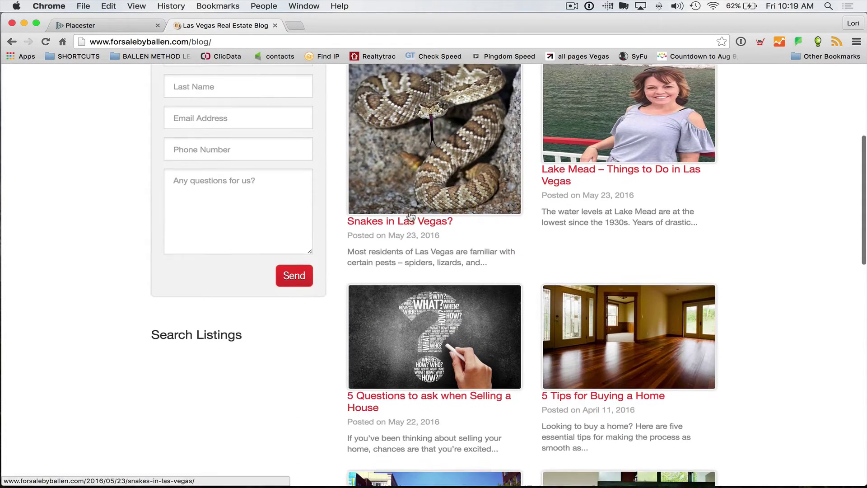
scroll(407, 213, up, 15)
Open the "Lake Mead – Things to Do in Las Vegas" post and review its text and image layout
scroll(408, 216, down, 1)
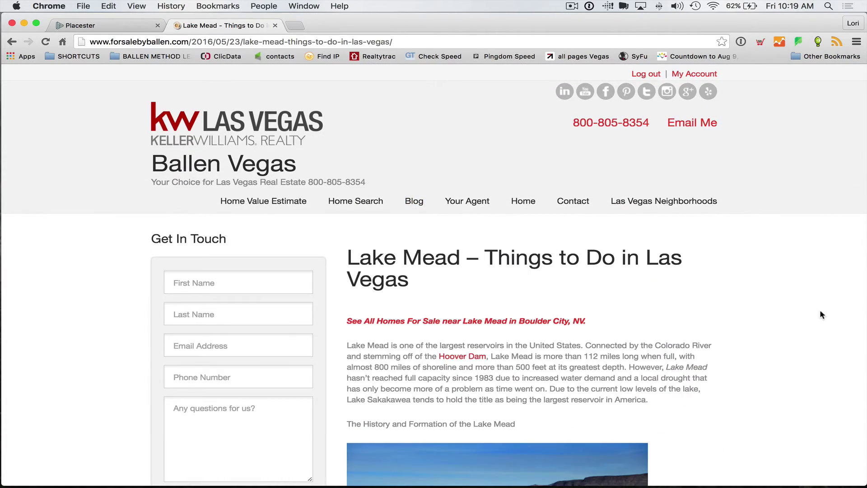
scroll(768, 316, down, 10)
scroll(767, 319, down, 20)
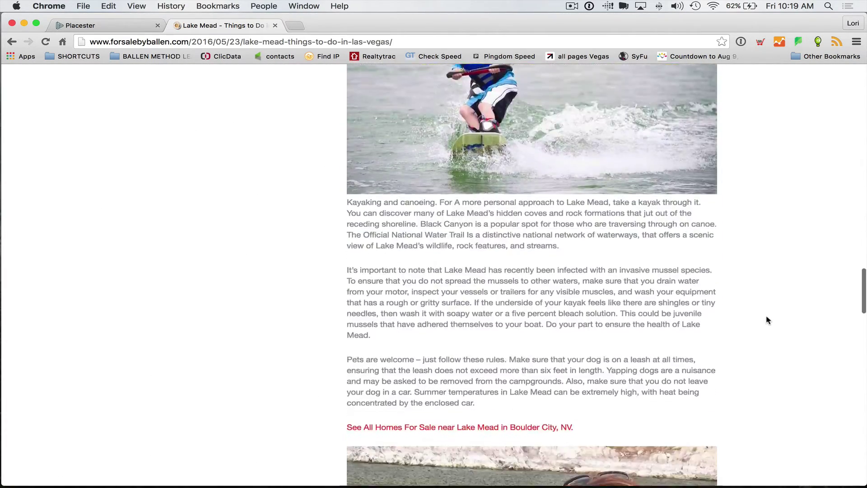
key(super+Up)
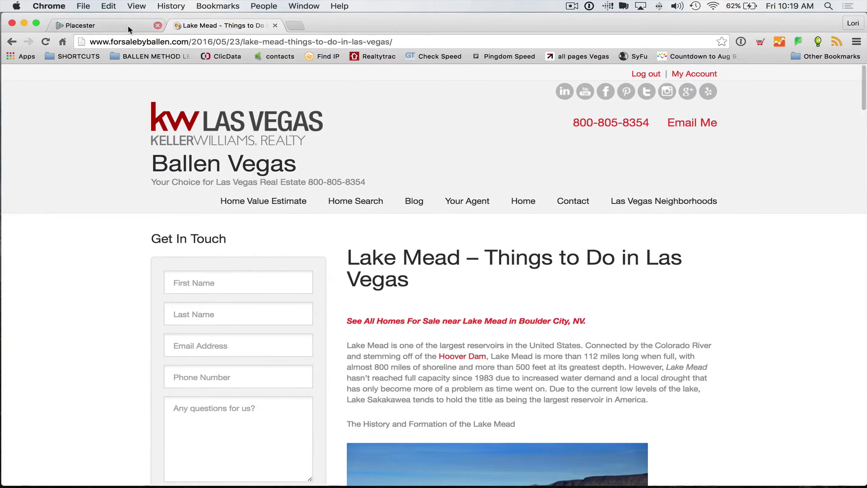
Return to the Placester site settings and save Phoenix as the website design in its red color
click(128, 25)
scroll(230, 267, up, 3)
scroll(229, 268, down, 1)
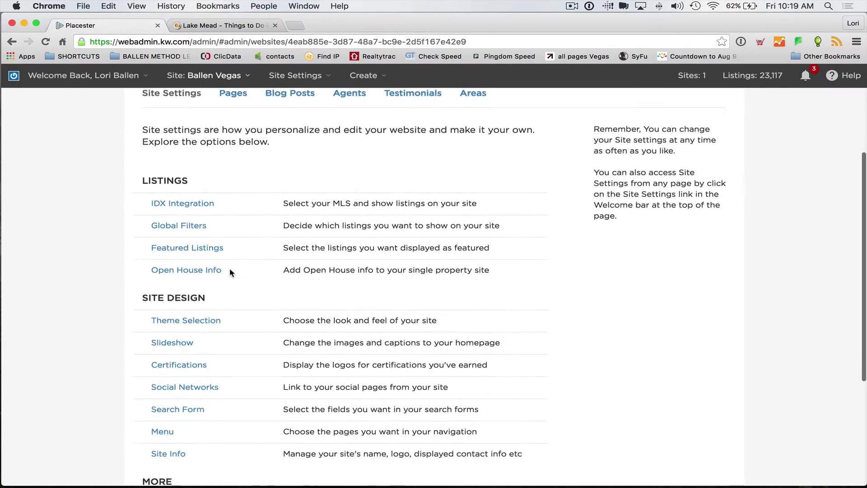
scroll(230, 271, down, 3)
click(199, 261)
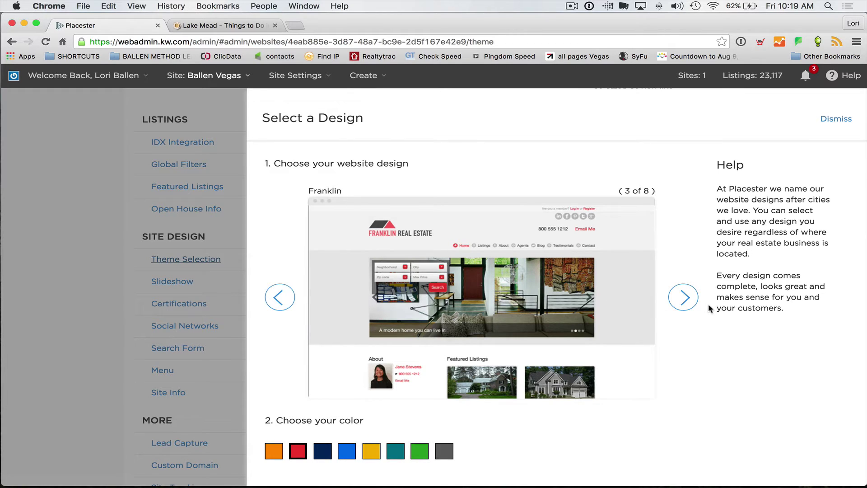
click(680, 297)
scroll(645, 295, down, 1)
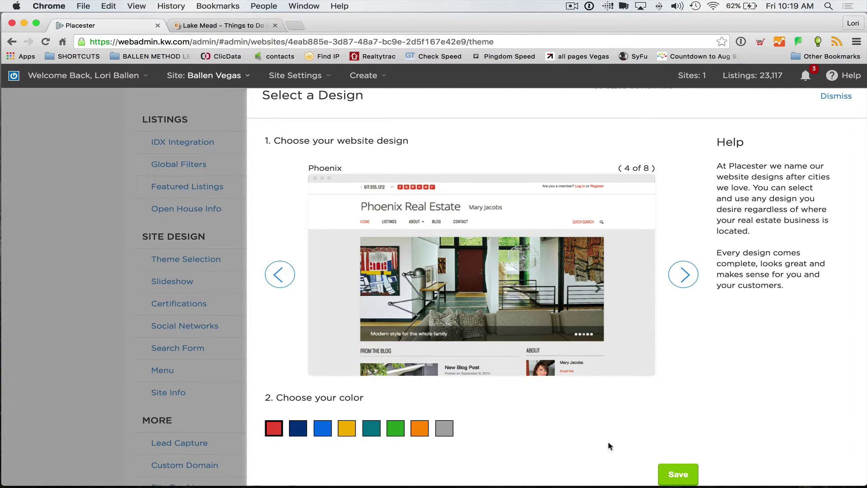
scroll(658, 378, down, 1)
click(681, 457)
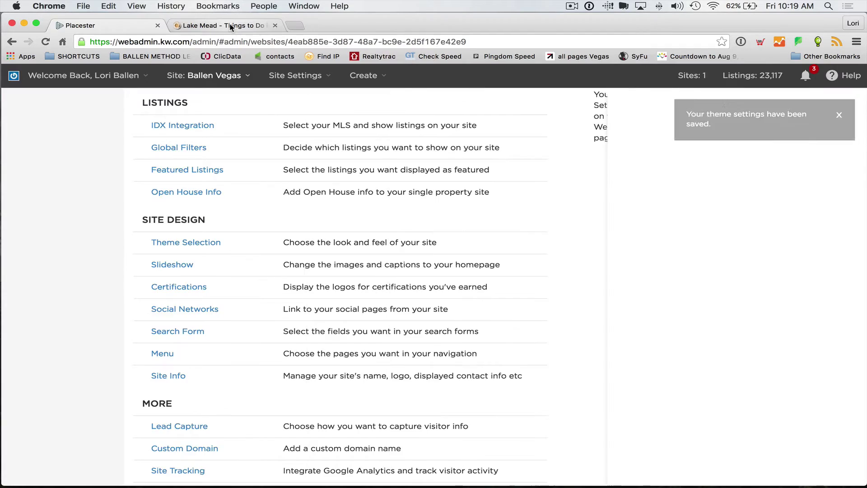
Reload the live site and review the Phoenix home page's slideshow, blog posts, mortgage calculator and featured listings
click(231, 26)
right_click(50, 152)
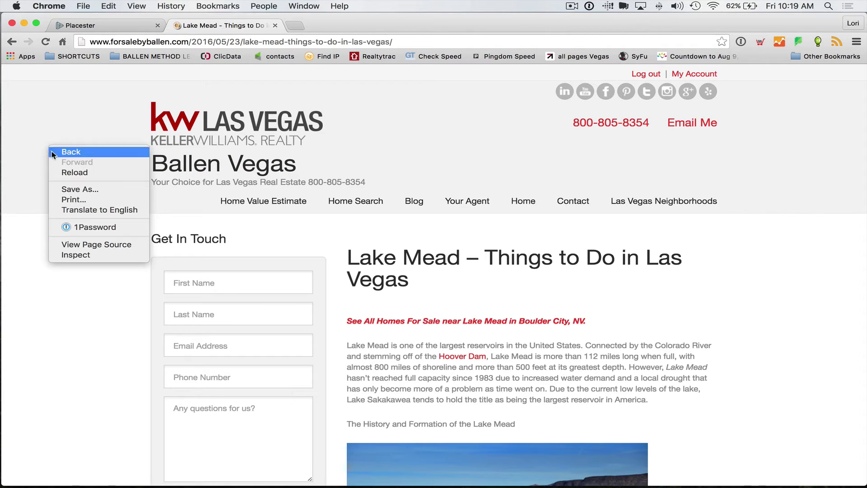
click(63, 173)
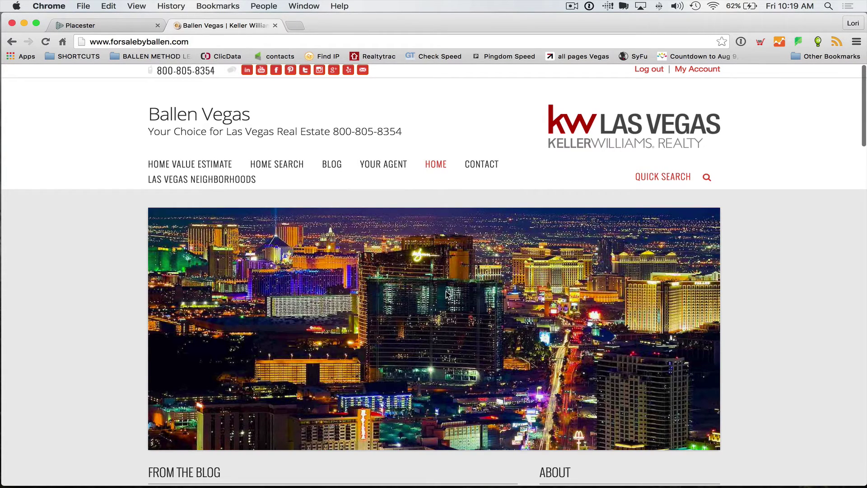
scroll(446, 294, down, 15)
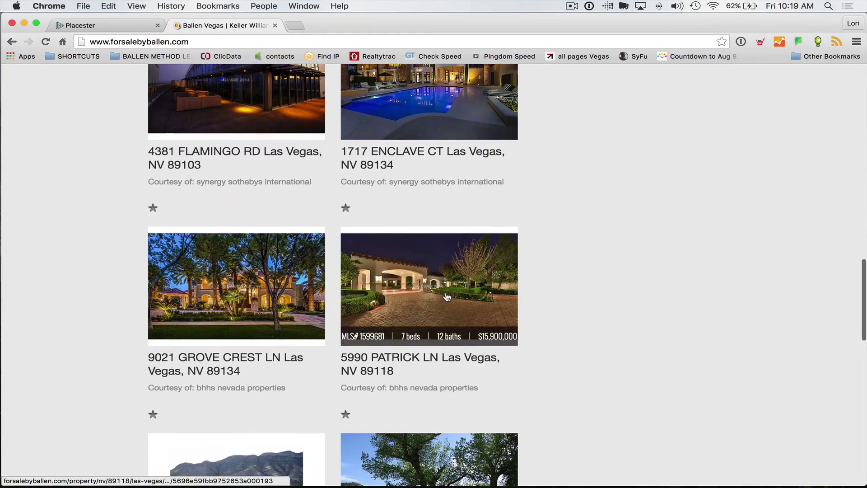
scroll(446, 295, up, 15)
scroll(444, 292, down, 10)
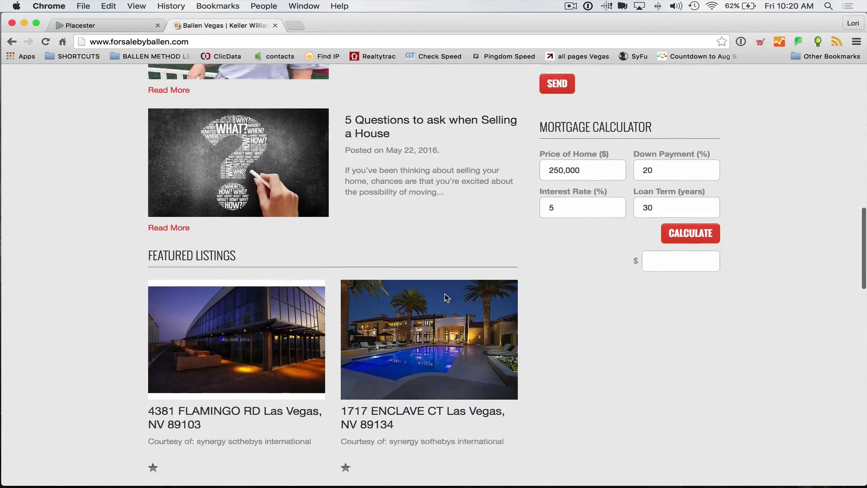
scroll(445, 295, up, 10)
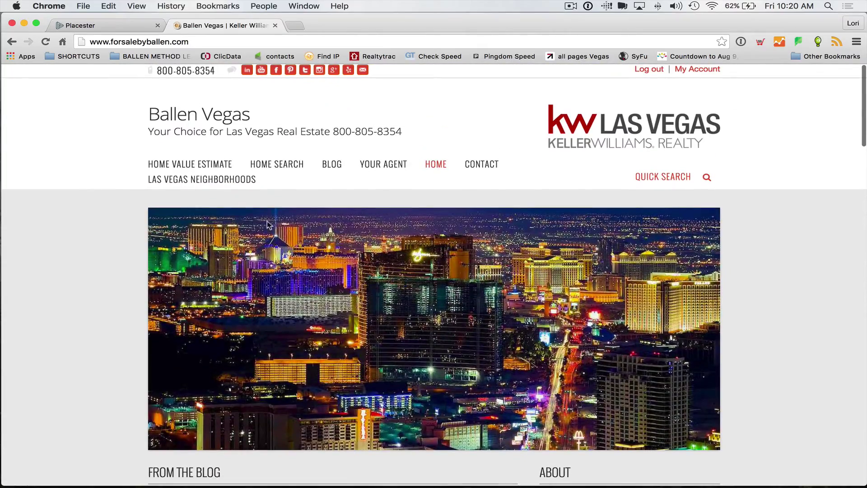
Open the Las Vegas Neighborhoods page and review its entries and sidebar in the Phoenix design
click(233, 180)
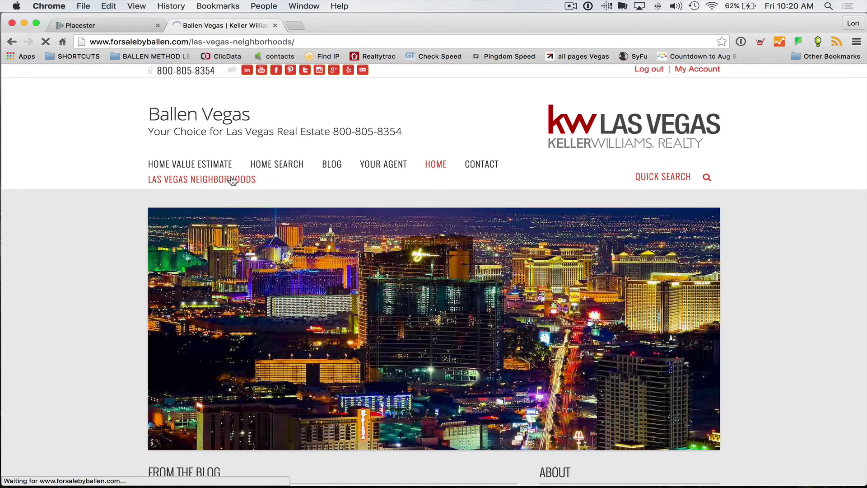
scroll(400, 270, down, 10)
scroll(394, 268, up, 5)
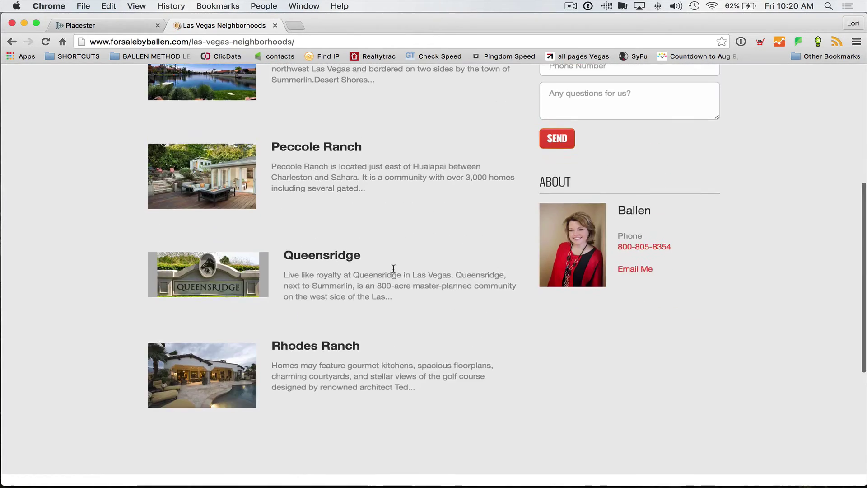
scroll(393, 268, up, 5)
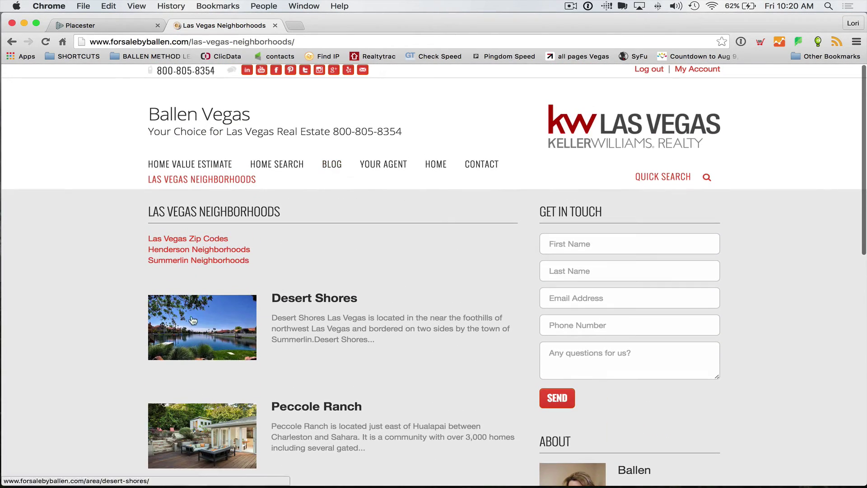
Open the Desert Shores neighborhood page and examine its description, area map, listing search and area listings in the Phoenix design
click(204, 326)
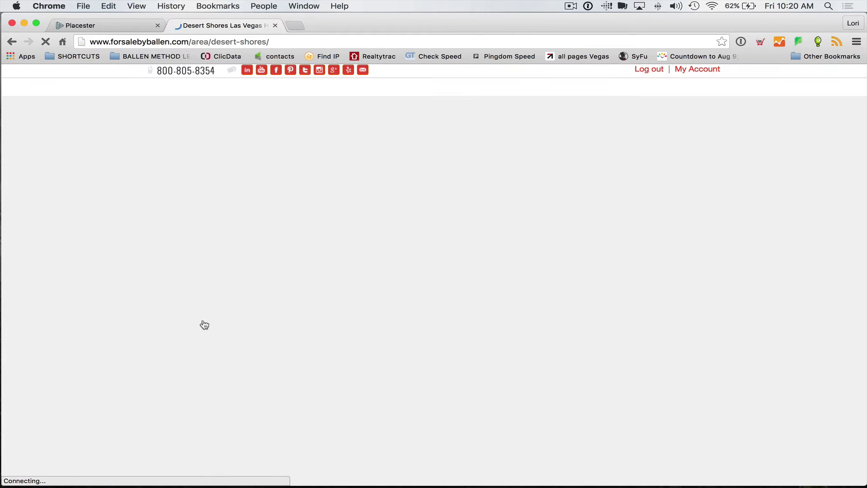
scroll(583, 296, down, 6)
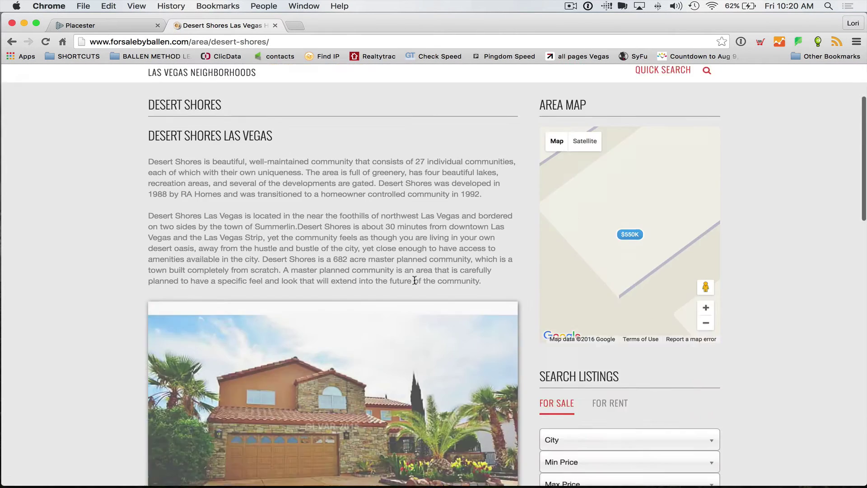
scroll(582, 298, down, 9)
scroll(573, 296, up, 13)
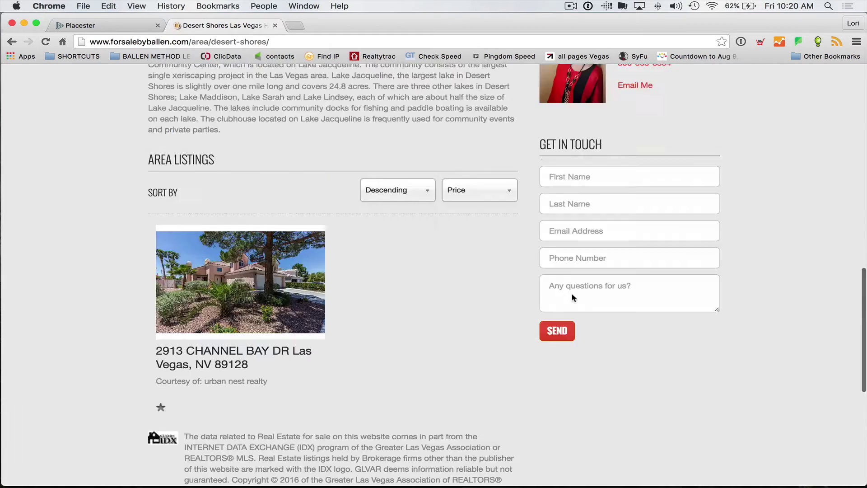
scroll(562, 299, down, 4)
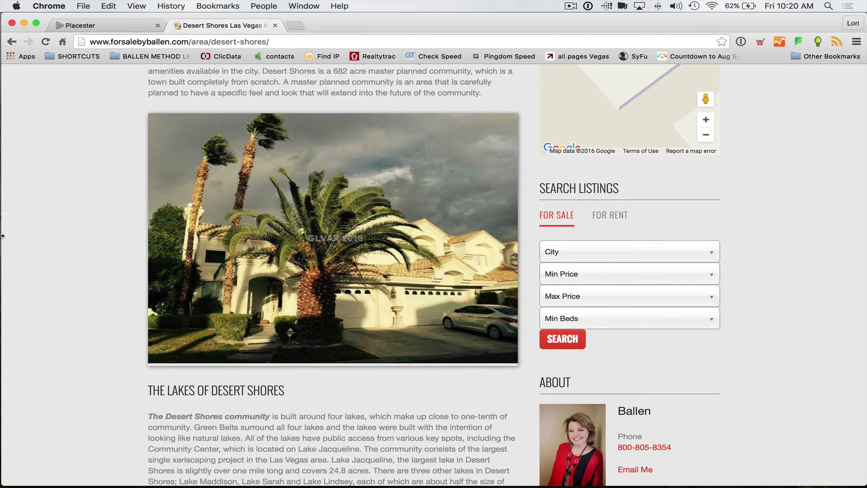
scroll(40, 172, up, 10)
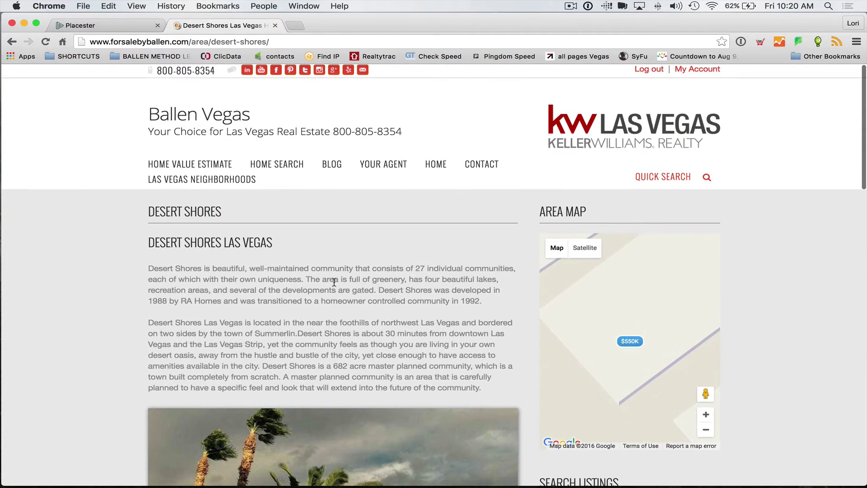
scroll(478, 232, down, 15)
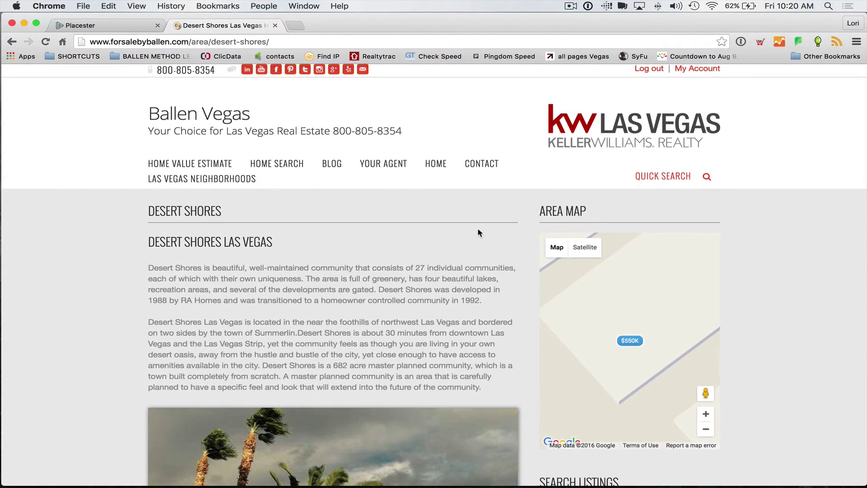
scroll(473, 243, up, 15)
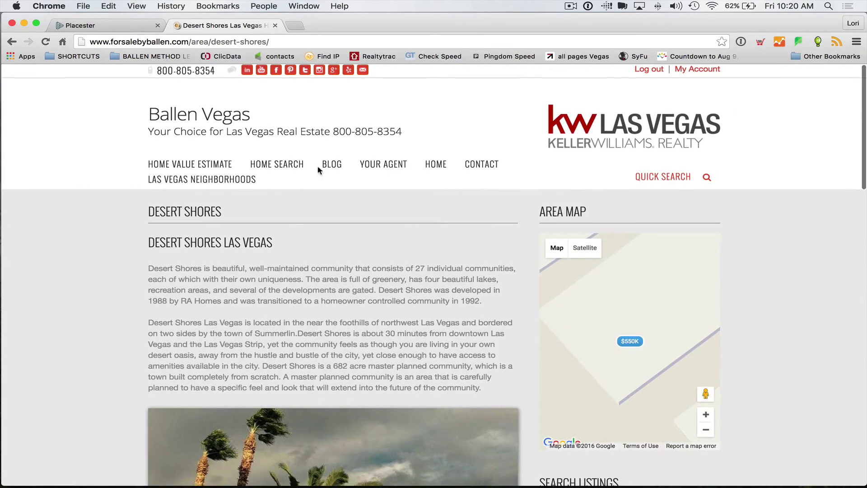
Open the Blog page and review its post list and sidebar in the Phoenix design
click(337, 165)
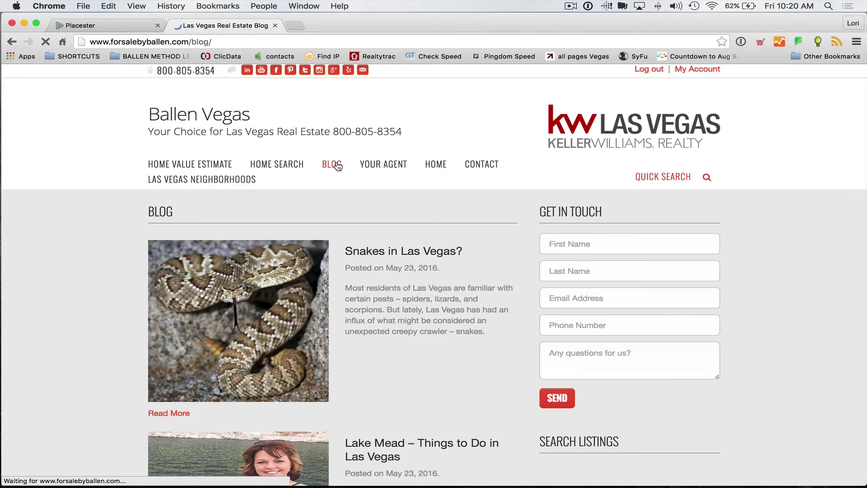
scroll(181, 185, down, 20)
scroll(181, 187, up, 20)
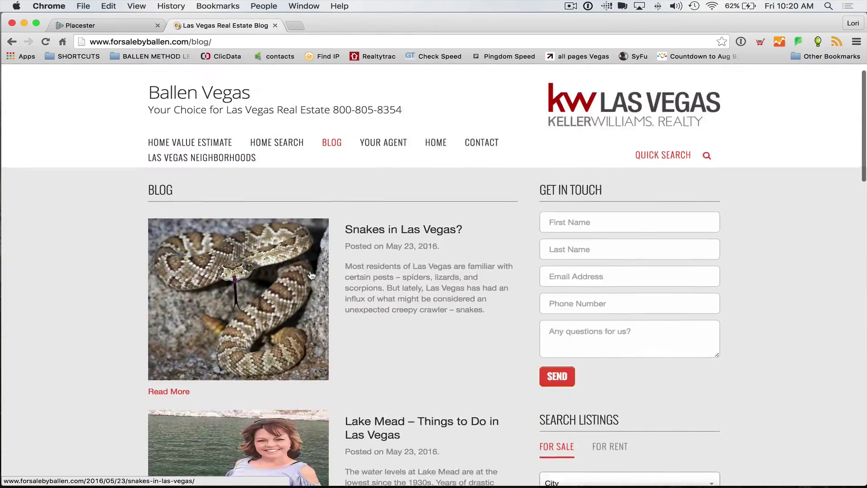
Open the "Snakes in Las Vegas?" blog post and review its article layout
click(311, 275)
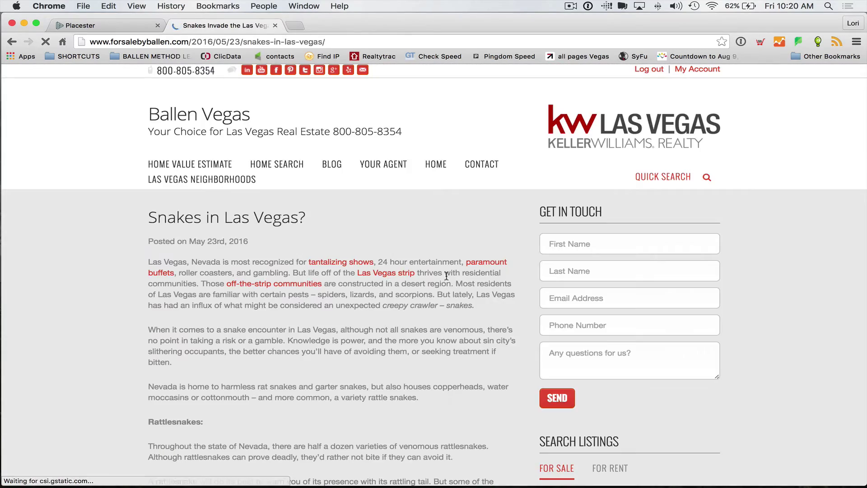
scroll(452, 276, down, 20)
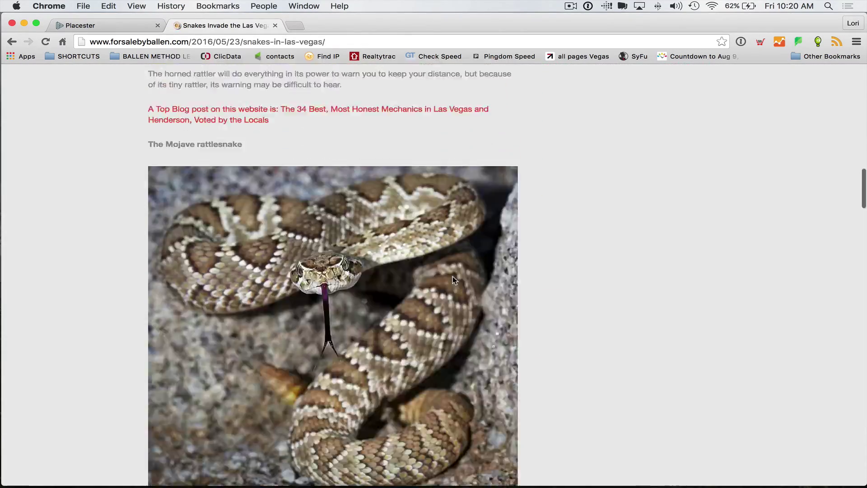
scroll(456, 277, up, 20)
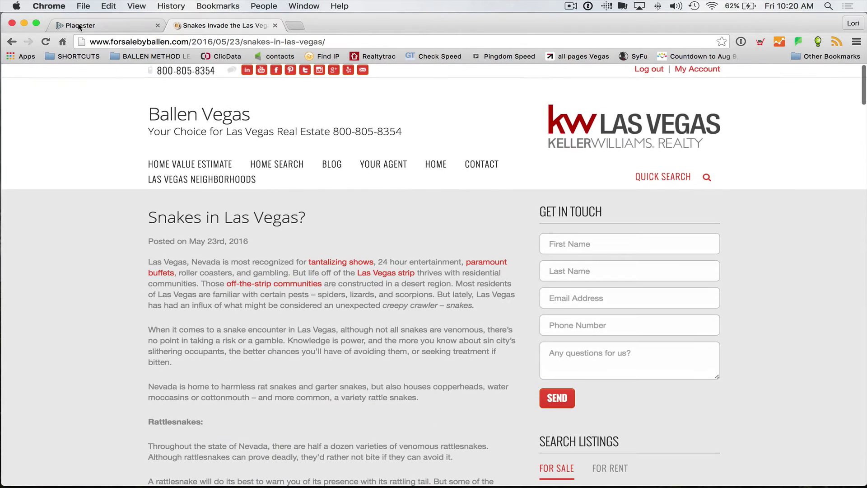
Return to the Placester site settings and save Sedona as the website design in the red and gray color scheme
click(79, 25)
scroll(223, 201, up, 2)
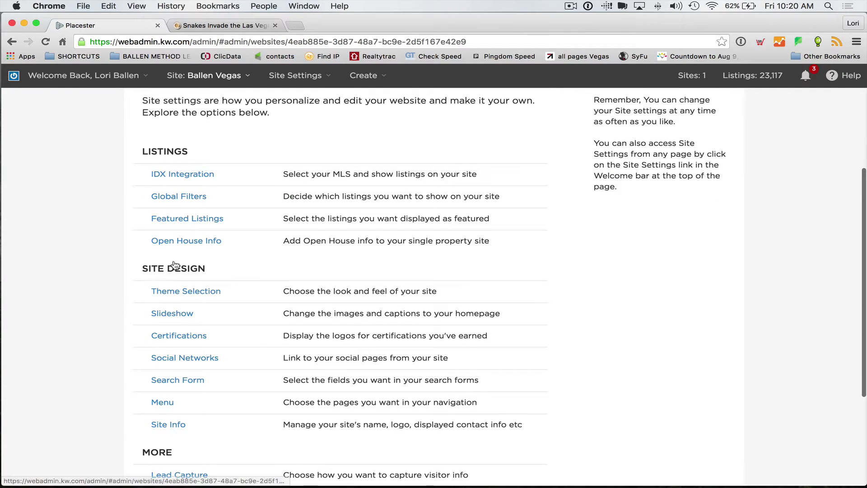
scroll(193, 252, up, 3)
scroll(191, 246, down, 2)
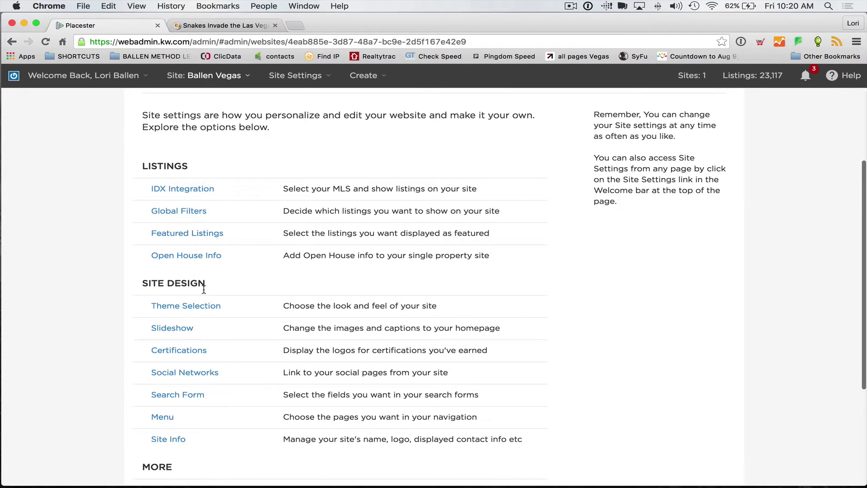
click(205, 310)
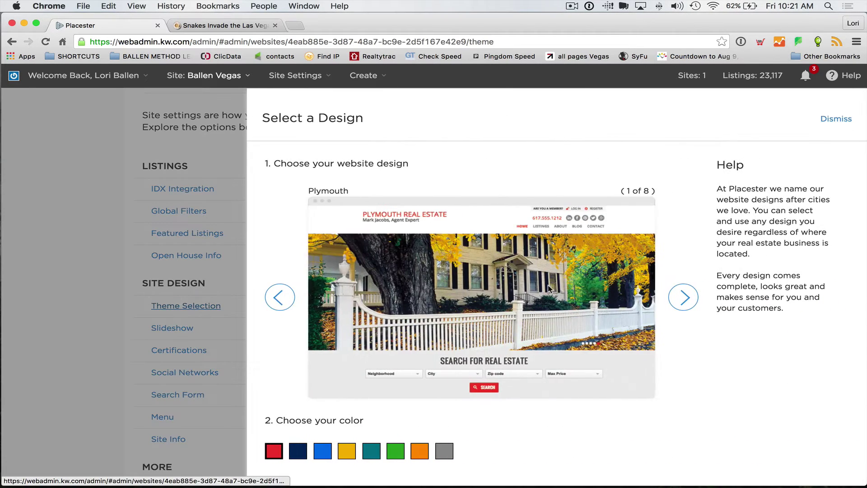
click(684, 298)
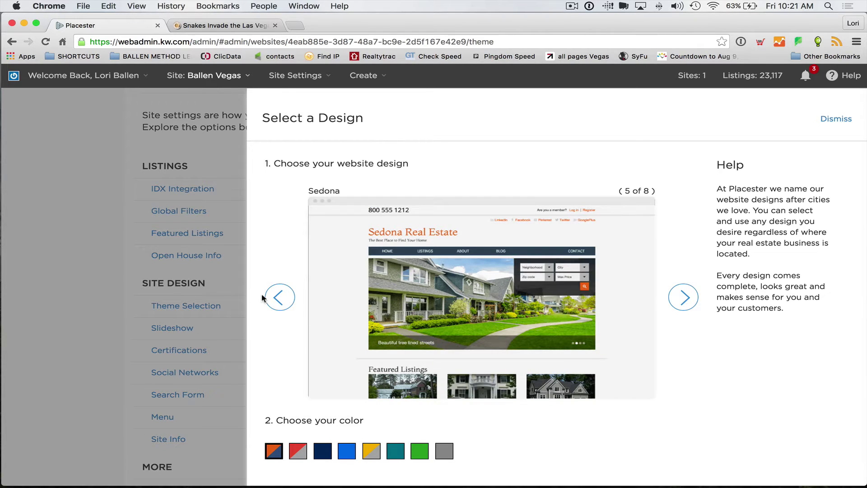
click(269, 298)
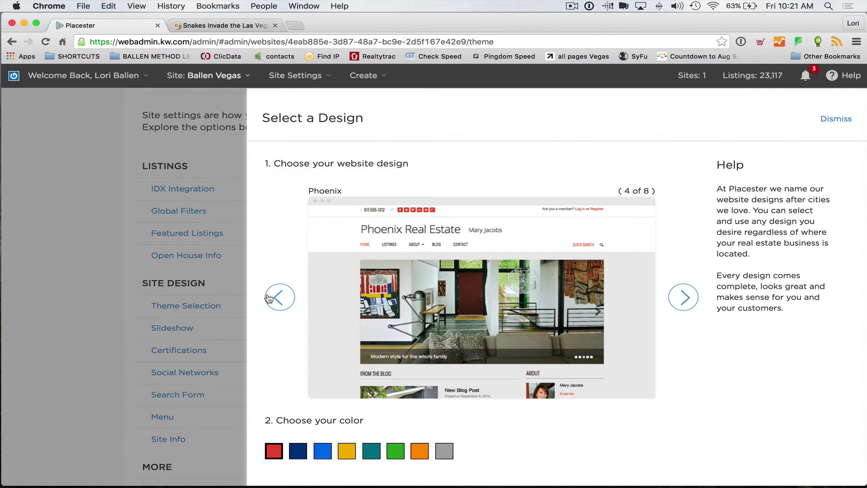
click(685, 294)
scroll(375, 422, down, 2)
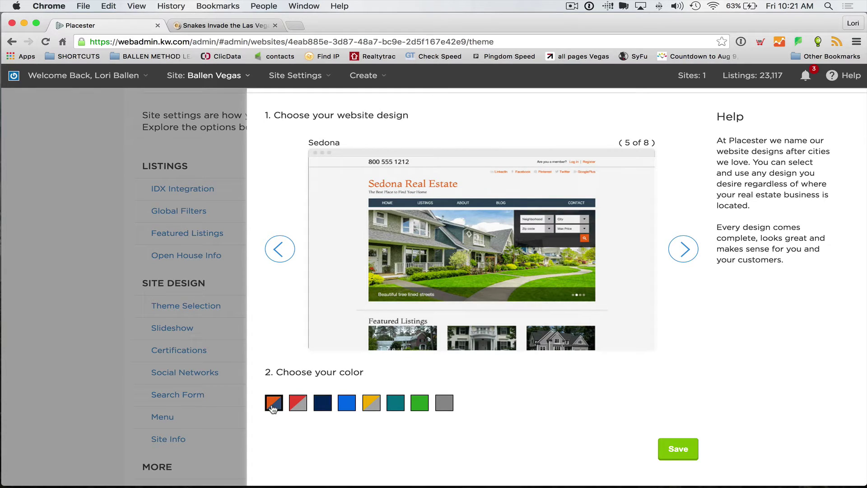
click(296, 407)
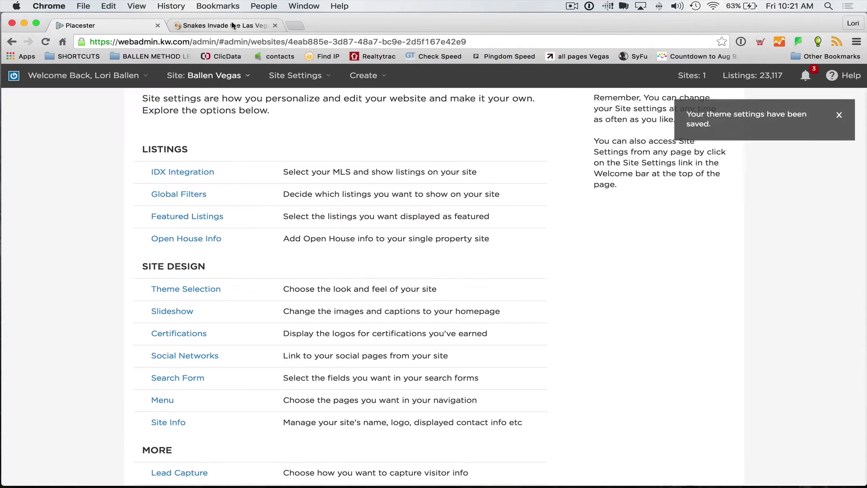
Switch to the live Ballen Vegas site and reload the "Snakes in Las Vegas?" post to view it in the Sedona design
click(247, 29)
right_click(104, 168)
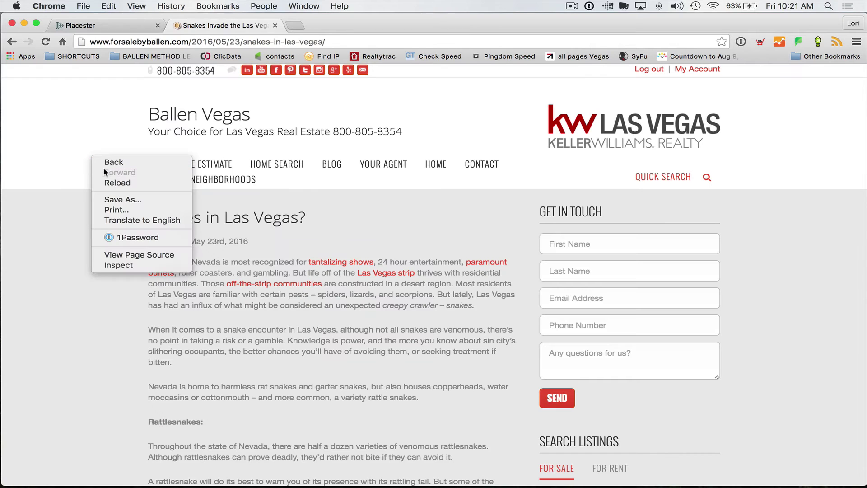
click(111, 183)
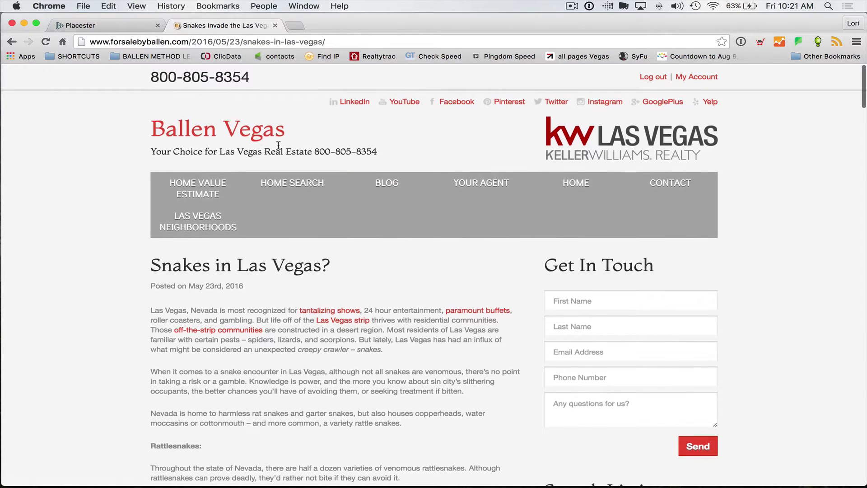
Open the Ballen Vegas home page and review its slideshow, featured listings and footer in the Sedona design
click(189, 128)
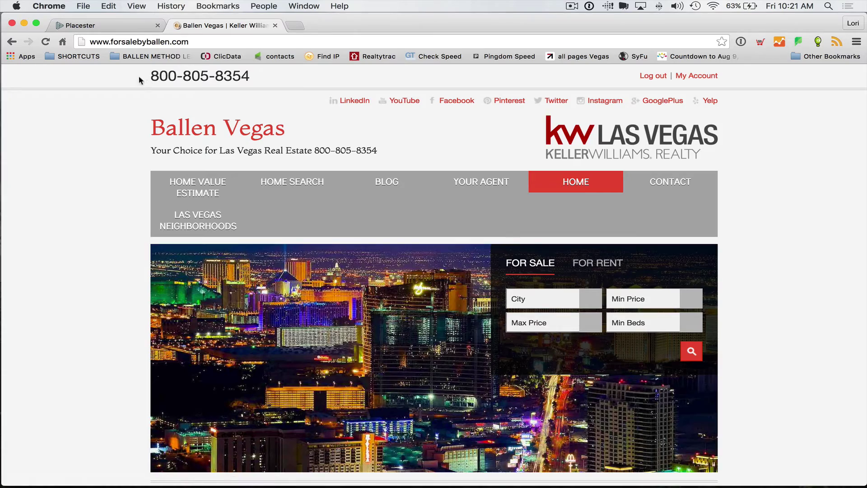
scroll(81, 201, down, 15)
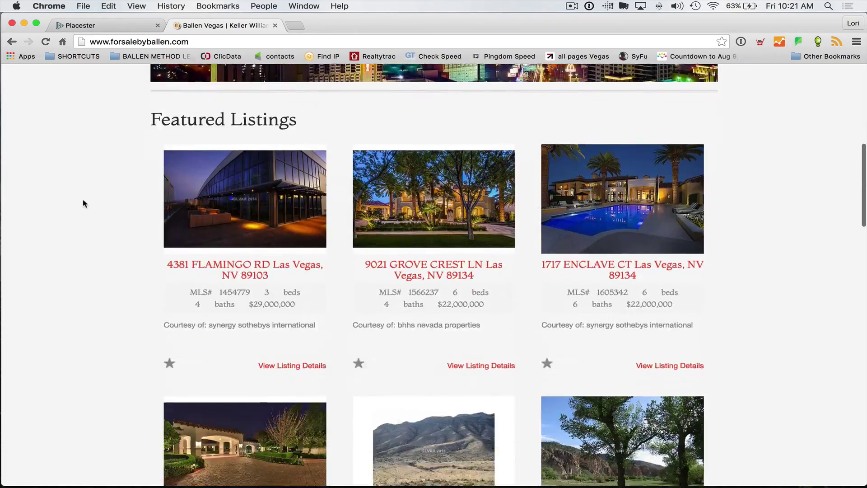
scroll(90, 201, down, 10)
scroll(102, 199, up, 20)
scroll(103, 199, down, 20)
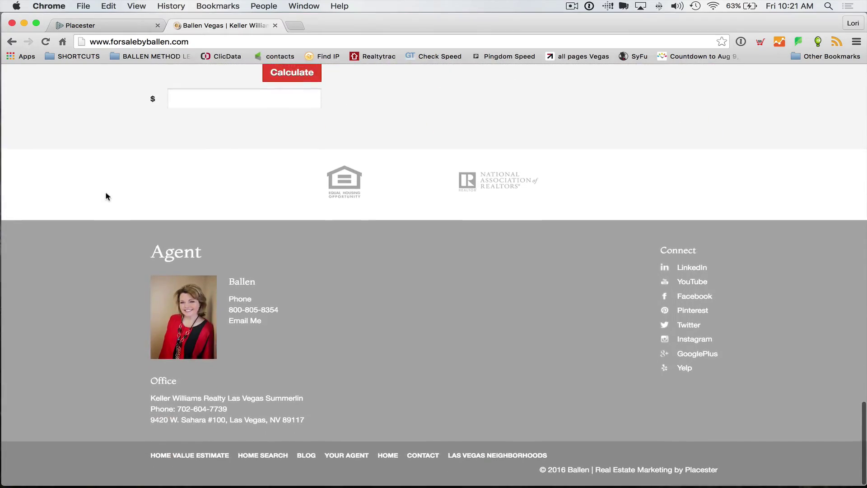
scroll(497, 329, up, 10)
scroll(496, 328, up, 15)
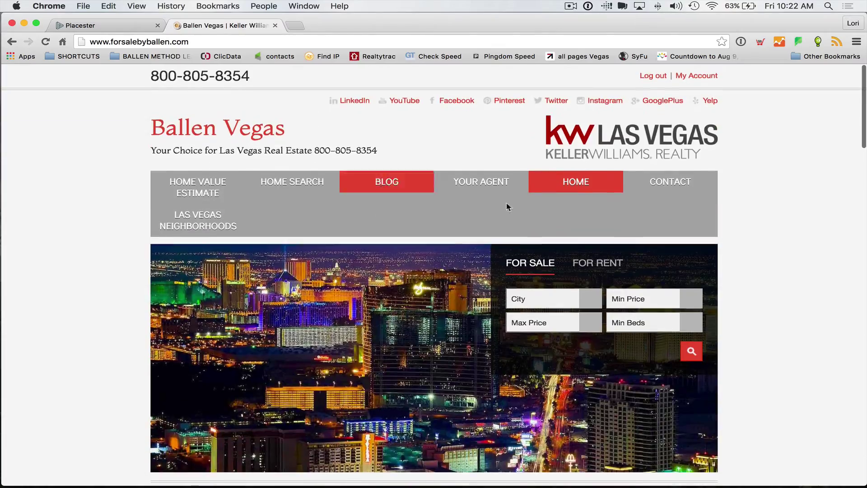
Open the Blog page and its "Snakes in Las Vegas?" post to review both layouts in the Sedona design
click(385, 188)
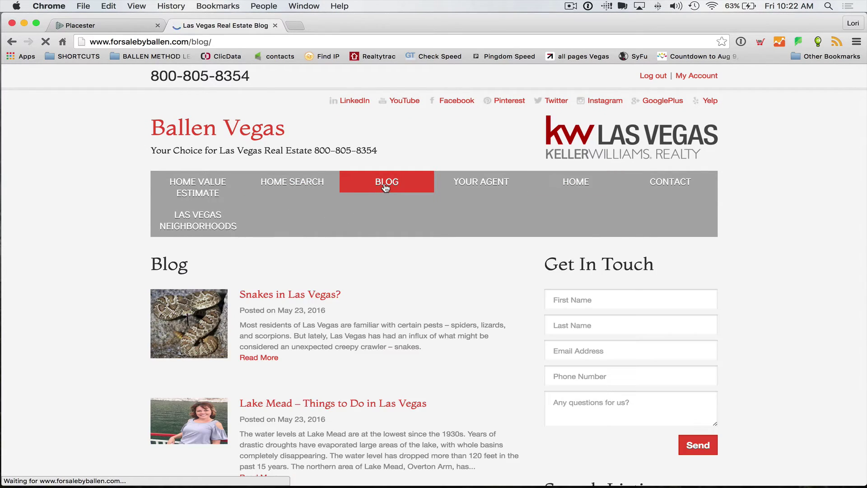
scroll(110, 234, down, 6)
scroll(111, 235, up, 6)
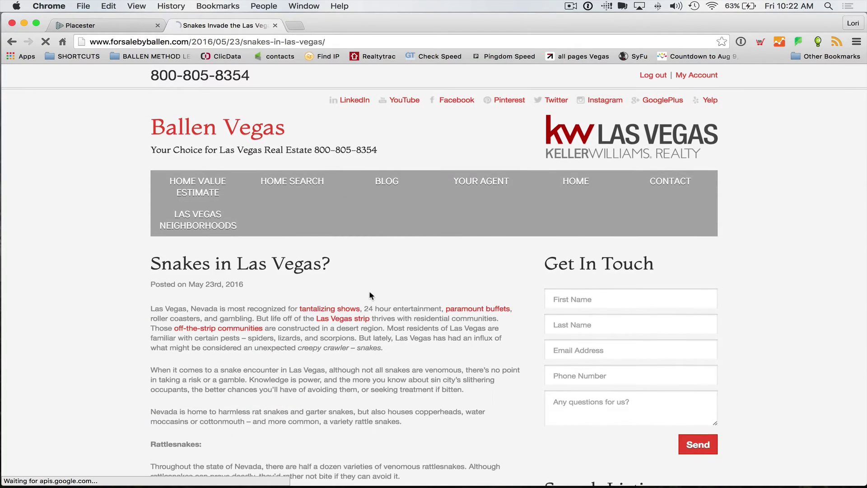
scroll(369, 291, down, 10)
scroll(386, 299, up, 12)
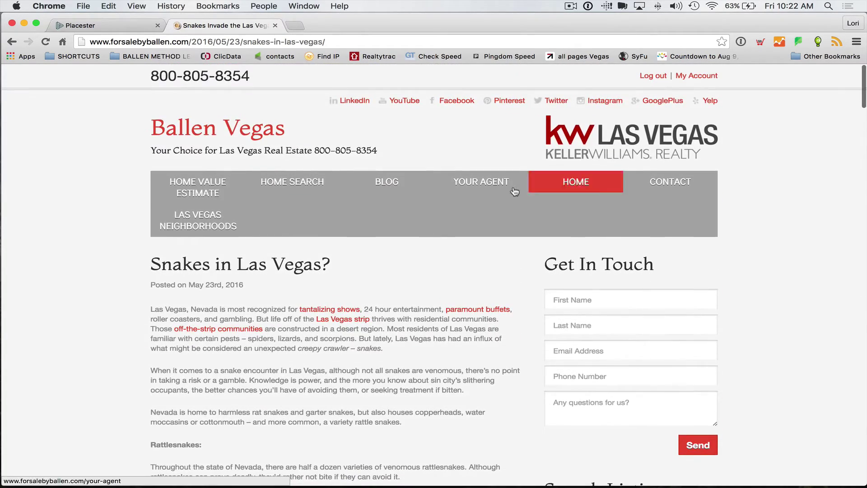
Open the Las Vegas Neighborhoods page and review its list of communities in the Sedona design
click(177, 220)
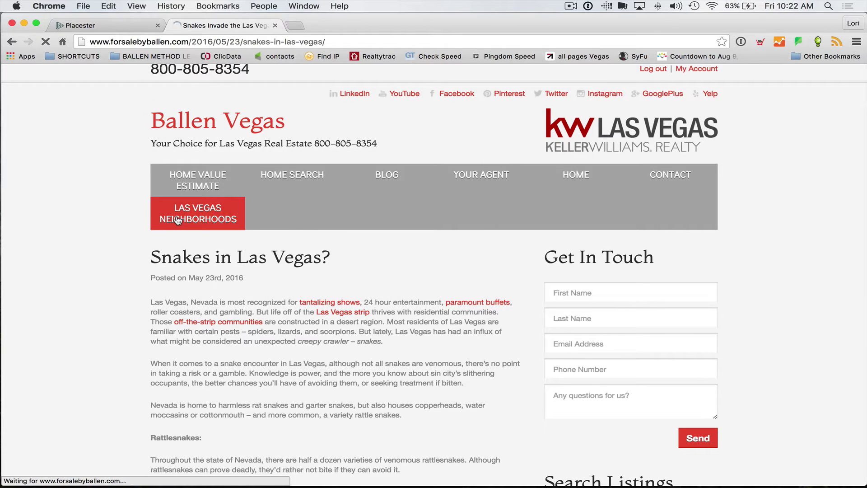
scroll(136, 231, down, 8)
scroll(149, 235, up, 4)
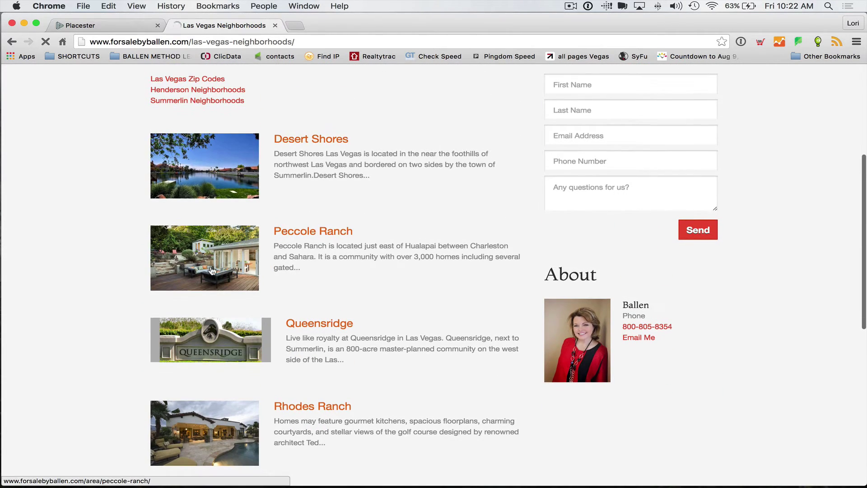
Open the Peccole Ranch neighborhood page and examine its description, area map, area listings and contact form
click(212, 270)
scroll(85, 258, down, 6)
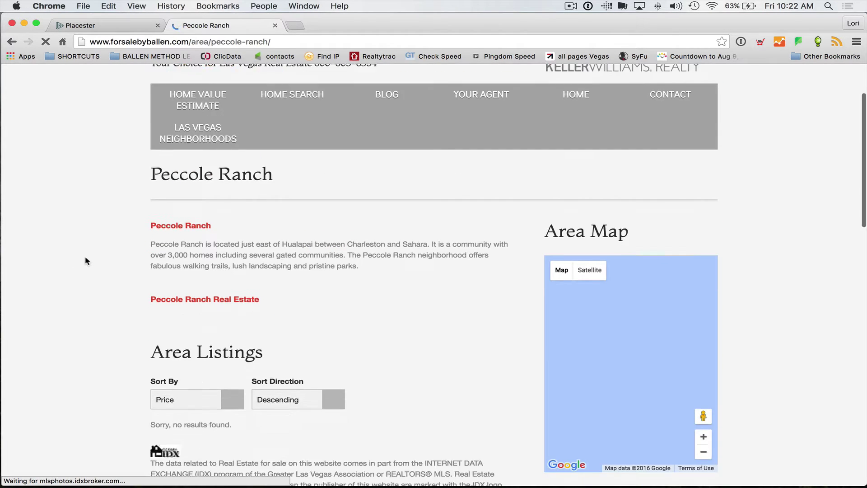
scroll(90, 263, up, 2)
scroll(90, 261, down, 12)
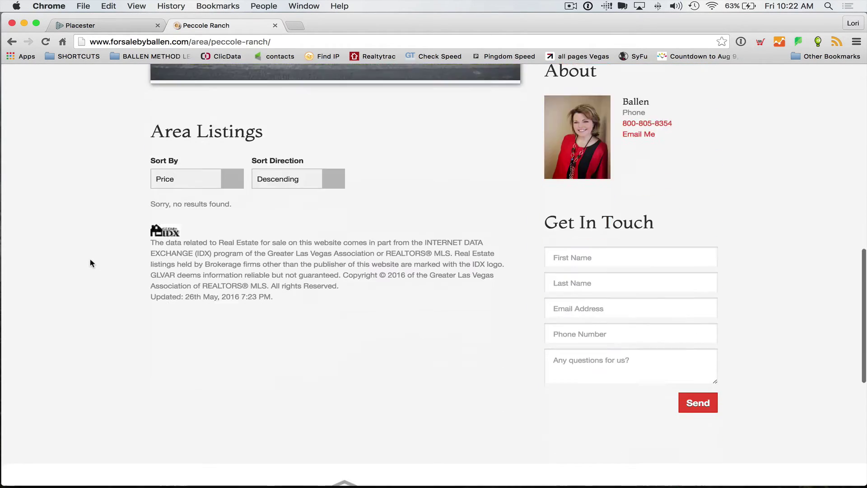
scroll(302, 269, up, 4)
scroll(475, 267, up, 1)
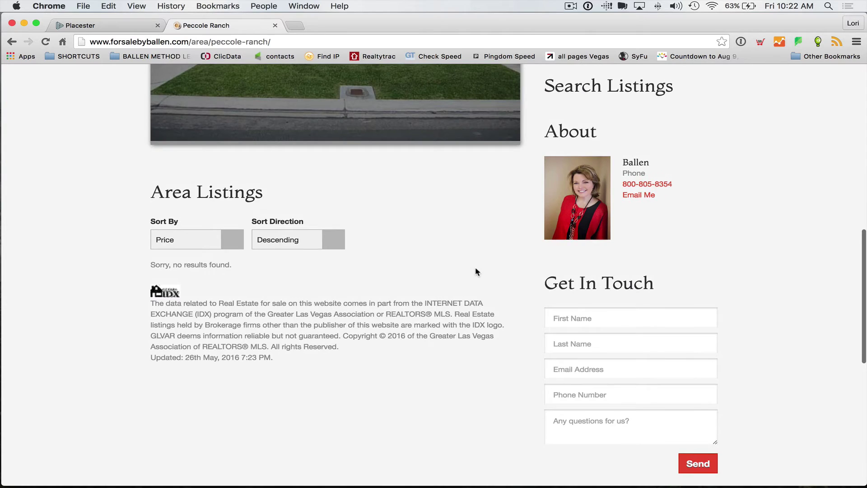
scroll(475, 267, up, 10)
Go back to the neighborhoods list and open Desert Shores to examine its description, area map, listing slideshow and area listings
key(super+bracketleft)
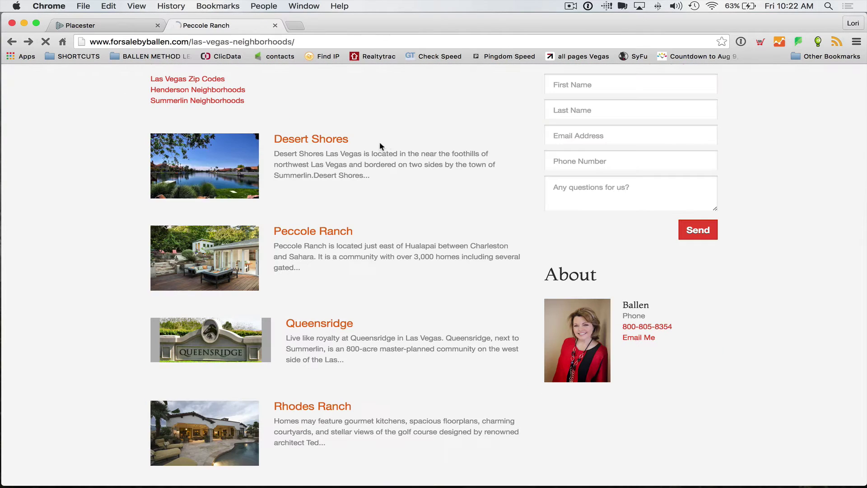
click(329, 146)
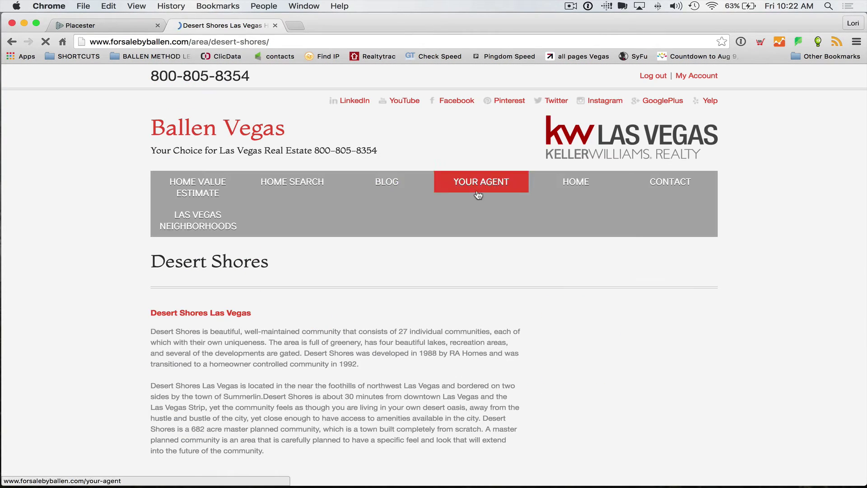
scroll(383, 202, down, 1)
scroll(383, 202, down, 15)
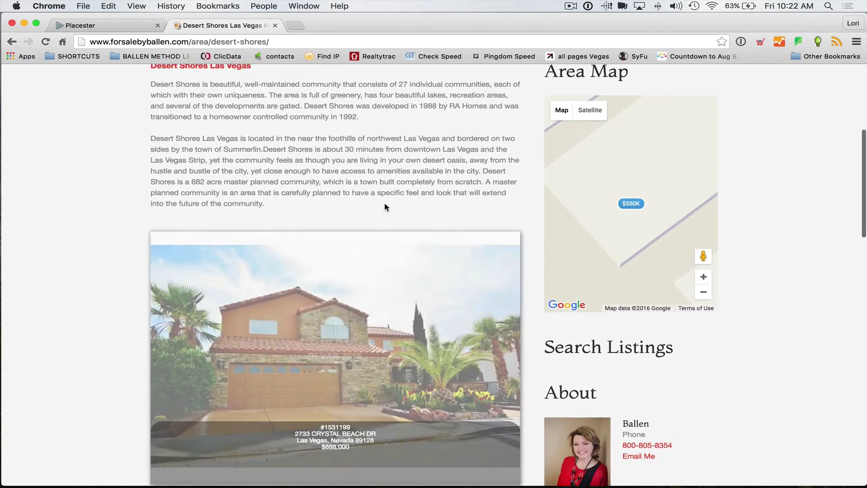
scroll(384, 207, up, 5)
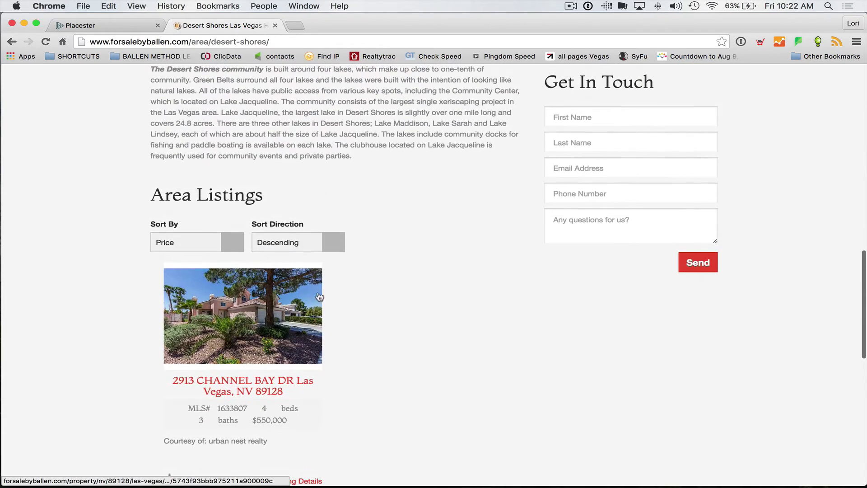
scroll(287, 313, down, 4)
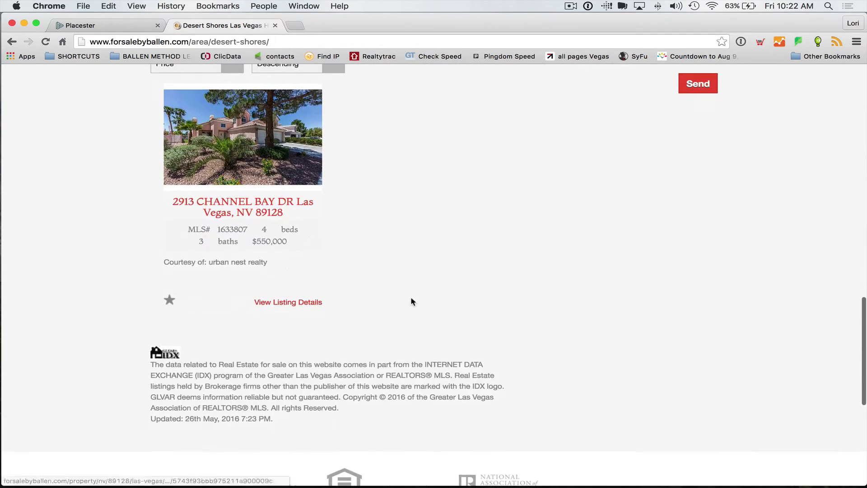
scroll(358, 303, up, 1)
scroll(359, 303, up, 15)
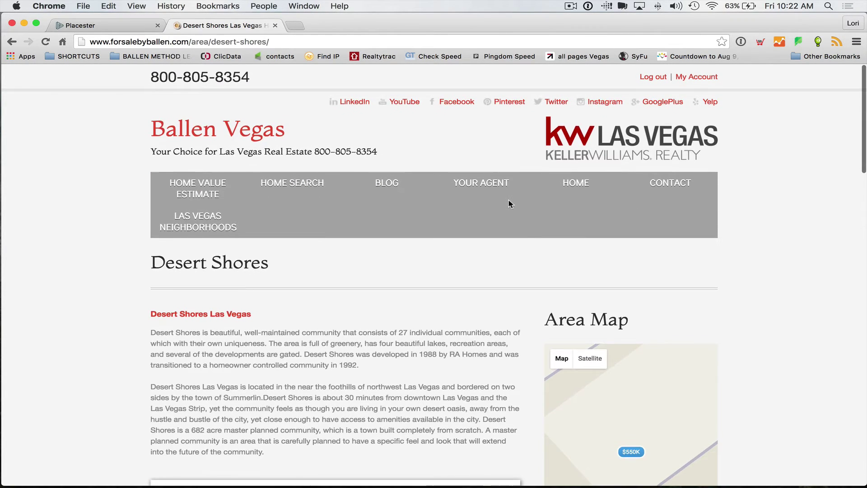
scroll(503, 204, down, 10)
scroll(502, 199, up, 5)
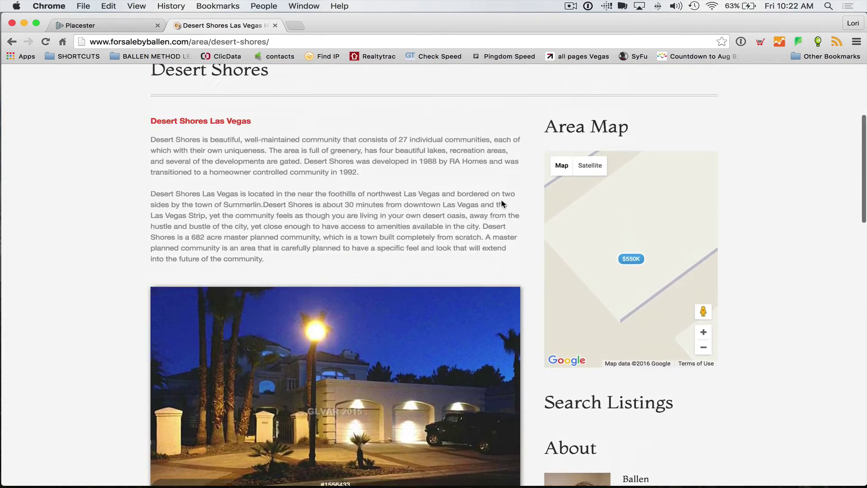
scroll(500, 199, down, 11)
scroll(501, 204, up, 15)
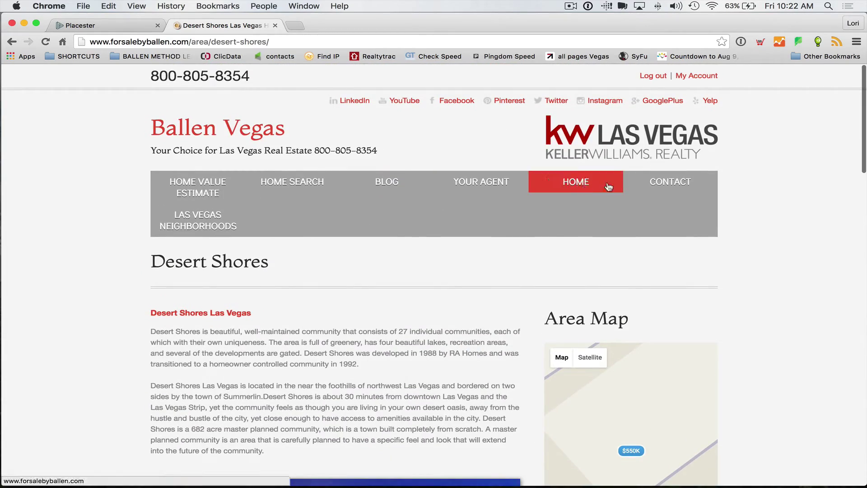
Return to the Ballen Vegas home page and recheck its header, search form and featured listings in the Sedona design
click(234, 139)
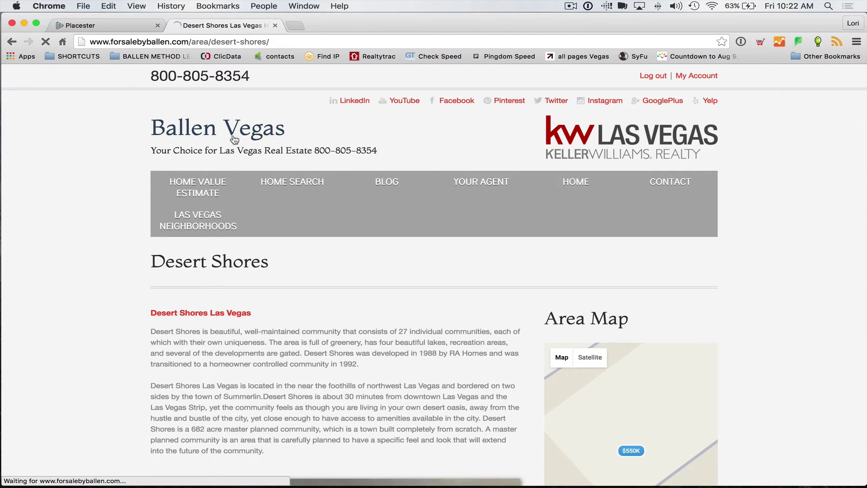
scroll(122, 234, down, 1)
scroll(122, 234, down, 3)
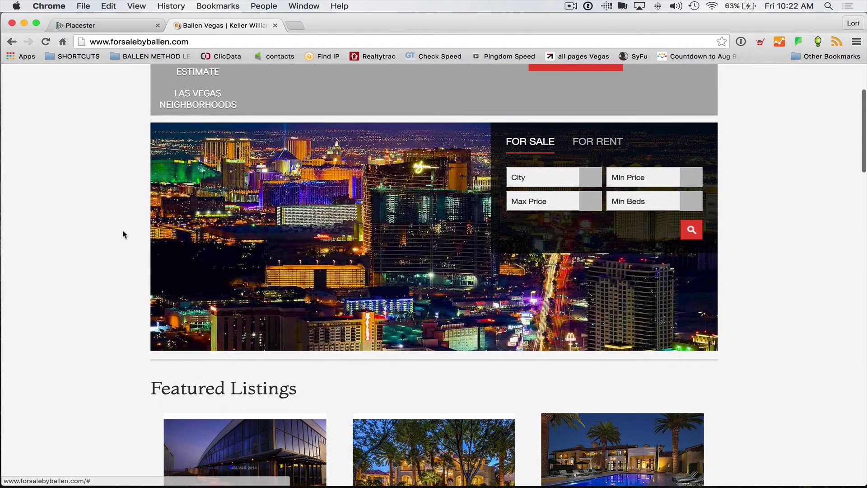
scroll(409, 276, down, 5)
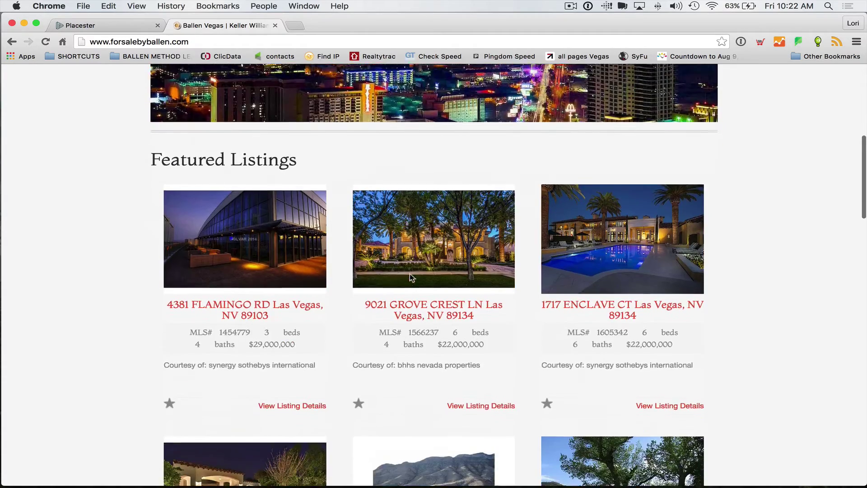
scroll(403, 281, up, 8)
scroll(271, 298, down, 1)
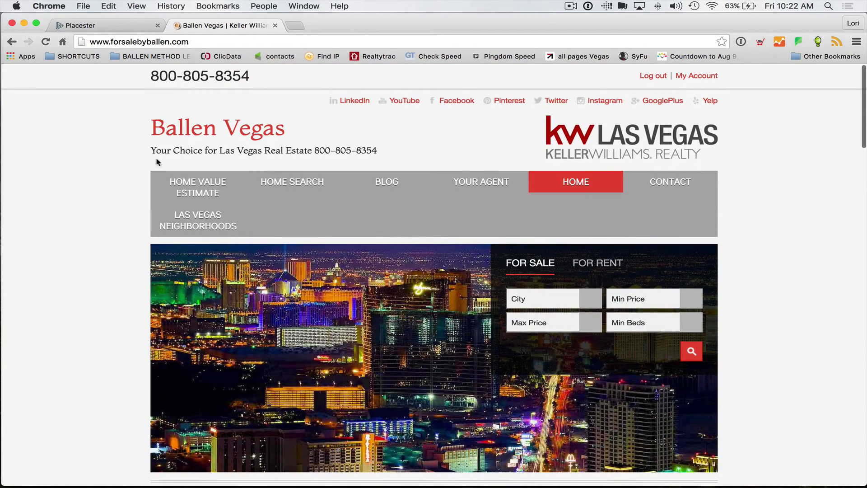
Return to the Placester site settings and open the theme selection for the website design
click(92, 27)
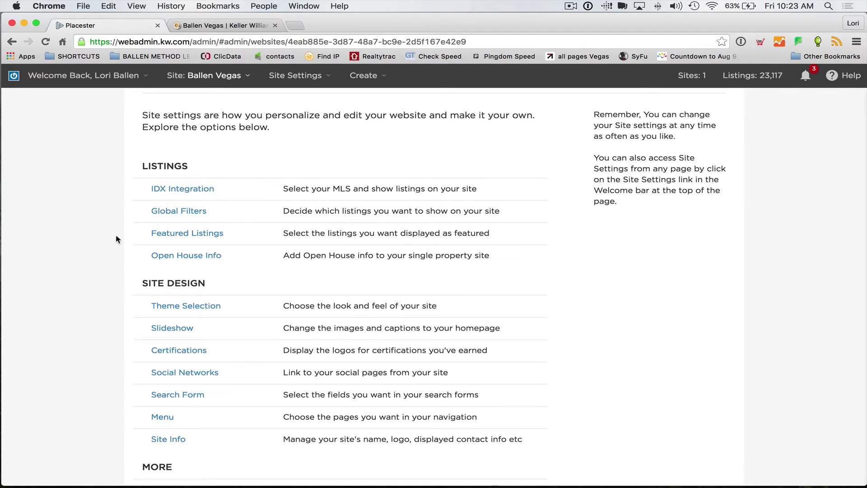
scroll(136, 237, down, 5)
click(209, 192)
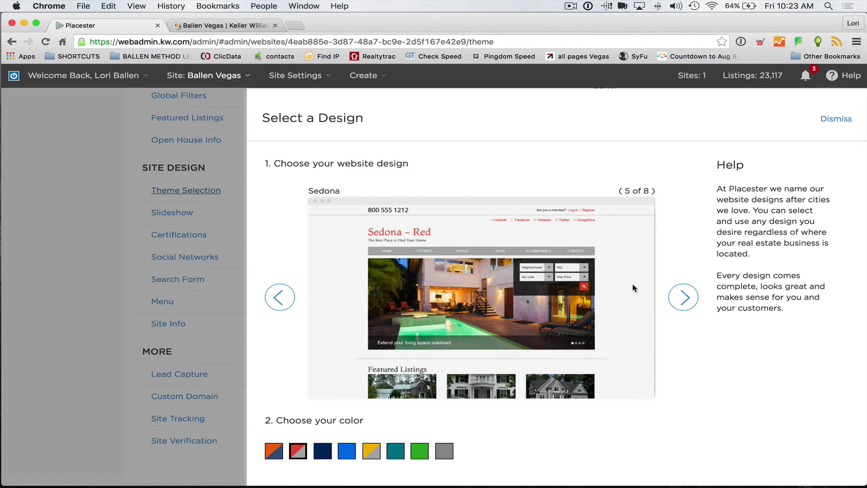
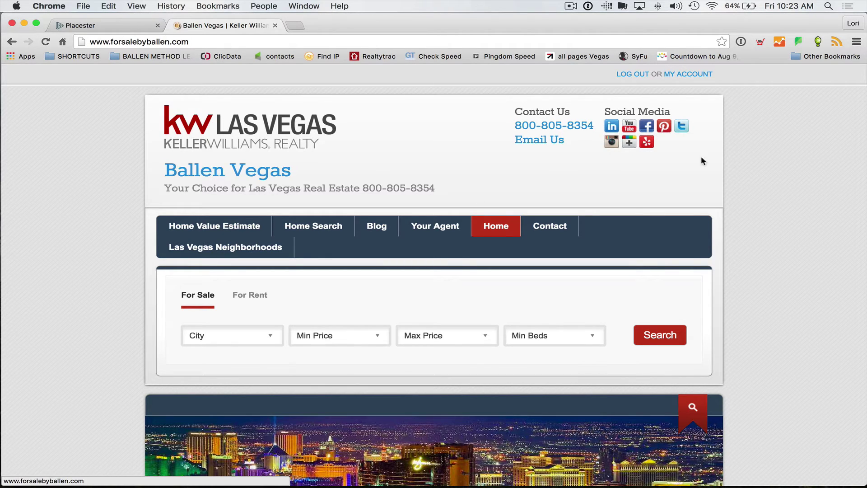
Examine the live home page's header, navigation, property search form and slideshow in the navy and red design
scroll(562, 281, down, 1)
scroll(561, 280, up, 1)
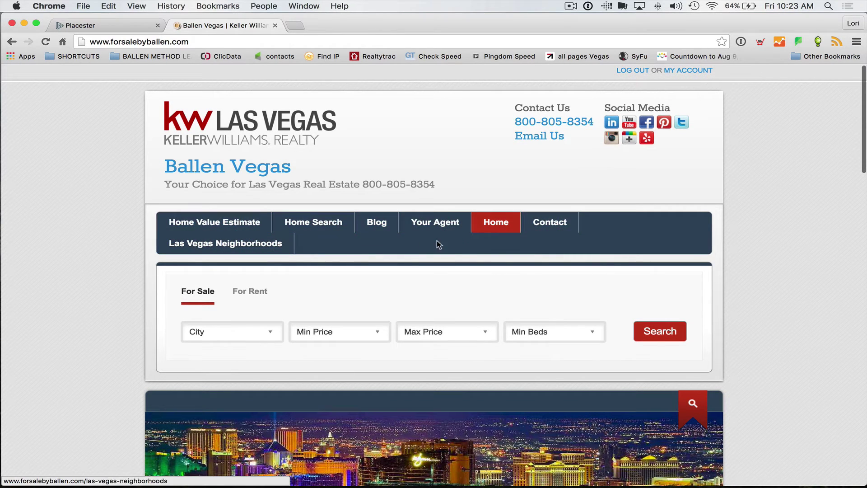
scroll(452, 243, down, 5)
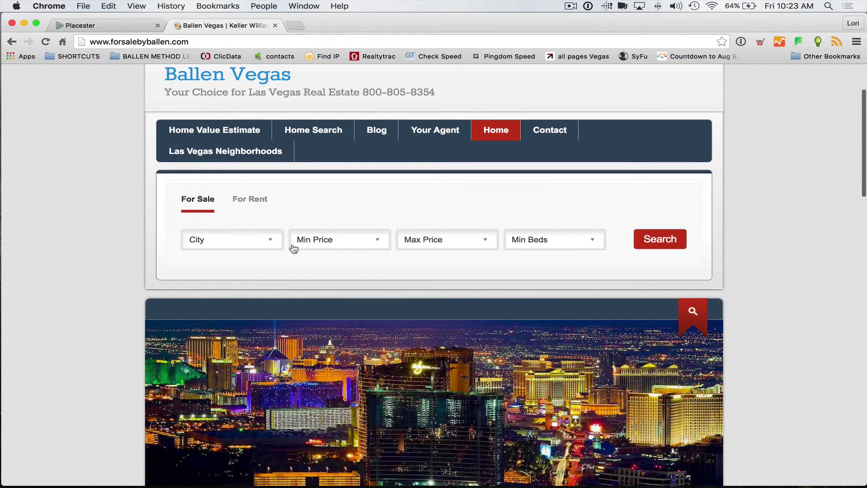
scroll(638, 341, up, 5)
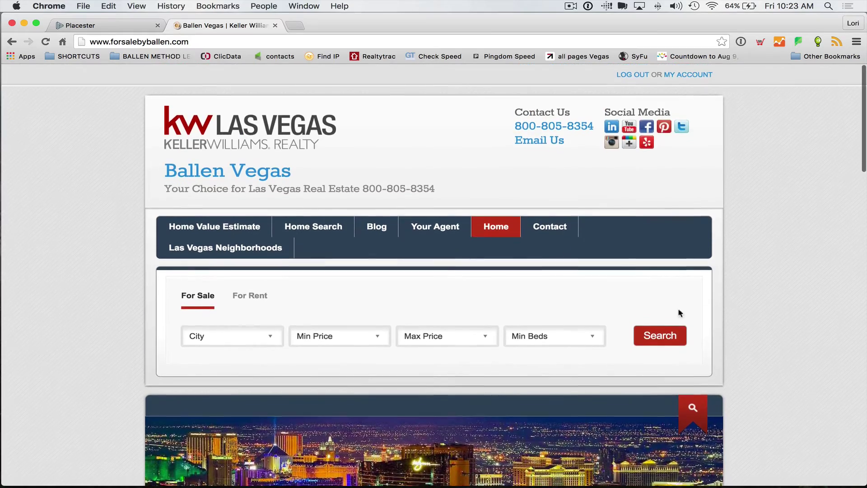
scroll(579, 372, down, 10)
scroll(579, 371, down, 3)
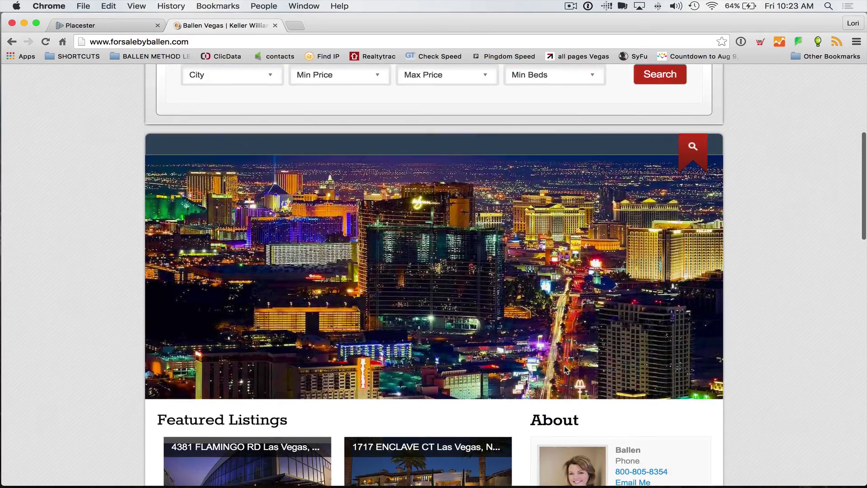
scroll(530, 368, up, 10)
scroll(578, 347, down, 5)
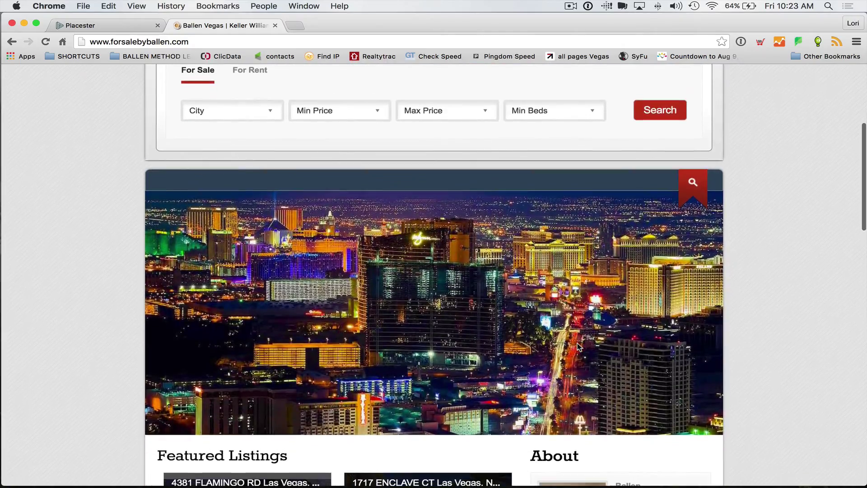
scroll(587, 344, up, 5)
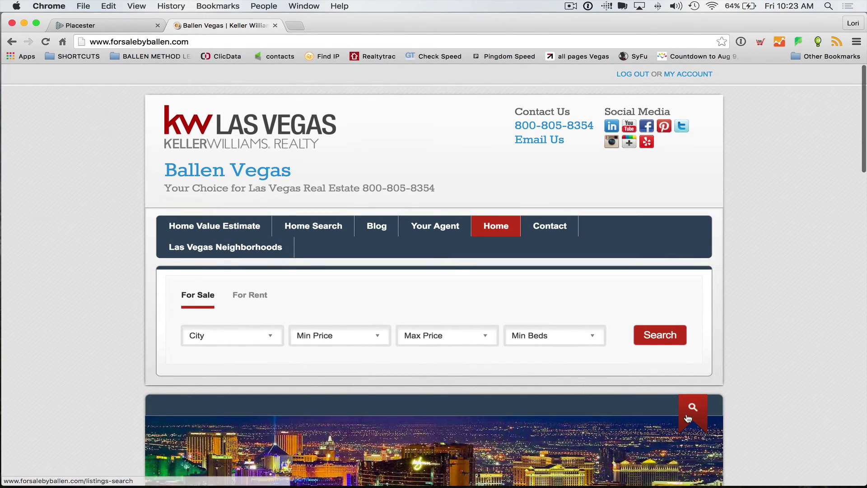
Examine the rest of the live home page in the navy and red design, including the featured listings, calculator and footer
scroll(366, 296, down, 4)
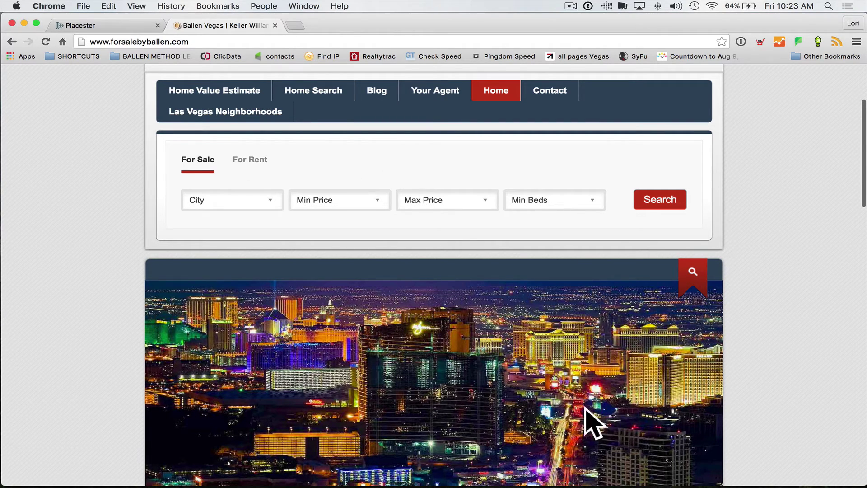
scroll(596, 404, down, 9)
scroll(589, 400, down, 20)
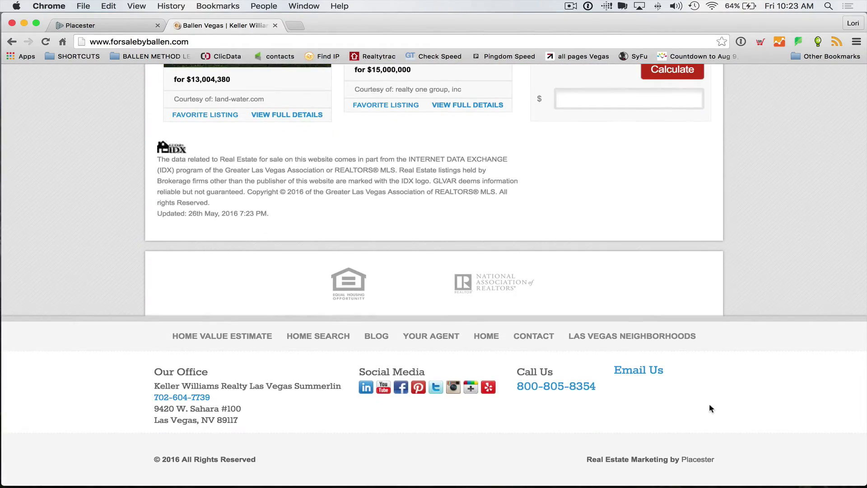
scroll(724, 413, up, 20)
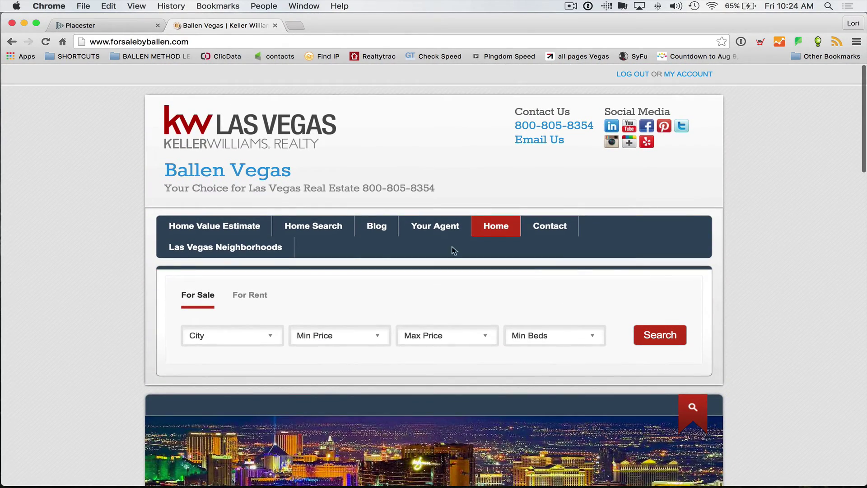
Open the site's blog and examine how its post list and contact form look in the navy and red design
click(382, 232)
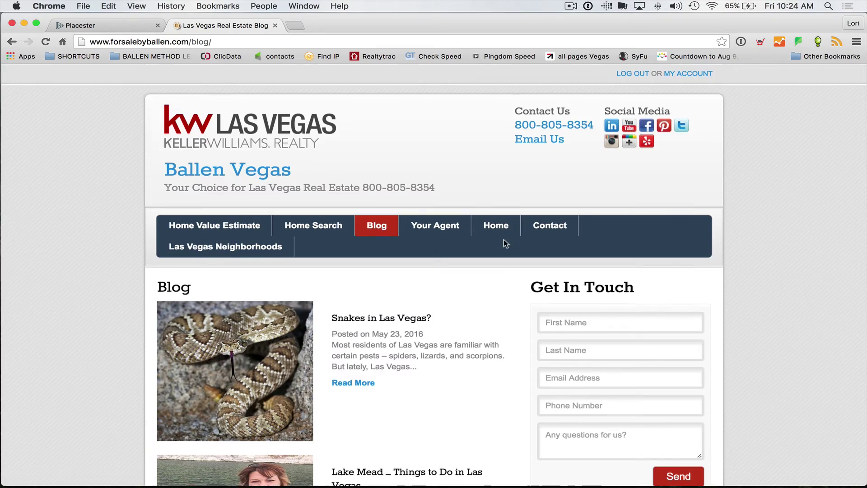
scroll(301, 257, down, 10)
scroll(301, 256, down, 6)
scroll(304, 264, up, 14)
scroll(379, 283, up, 3)
scroll(429, 257, down, 3)
scroll(412, 260, down, 1)
Open the blog post "Snakes in Las Vegas?" and examine its article layout and Get In Touch form
click(271, 212)
scroll(363, 305, down, 5)
scroll(363, 306, down, 10)
scroll(362, 303, up, 15)
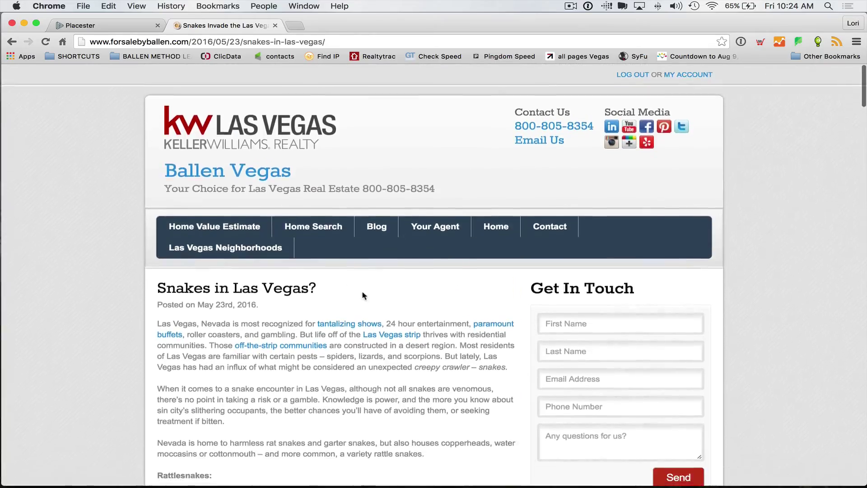
scroll(388, 219, down, 4)
scroll(372, 219, up, 4)
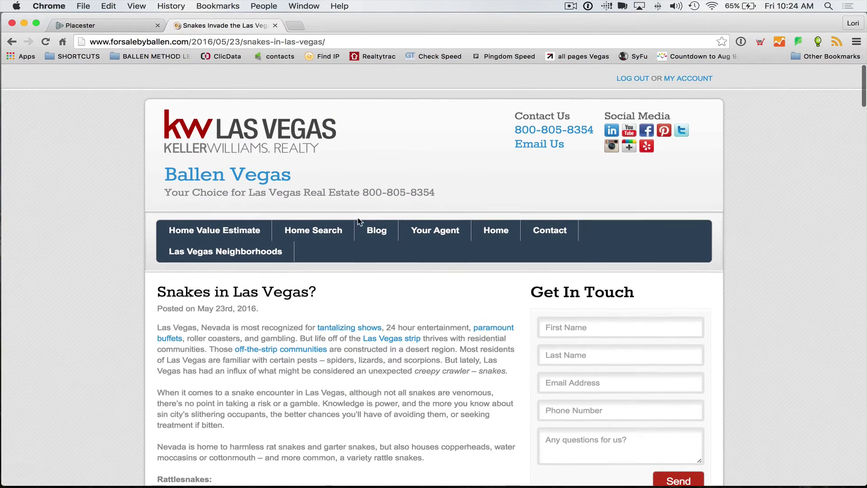
scroll(316, 233, down, 1)
Open the Desert Shores page from the Las Vegas Neighborhoods list and examine its description, area map and listing slideshow
click(234, 249)
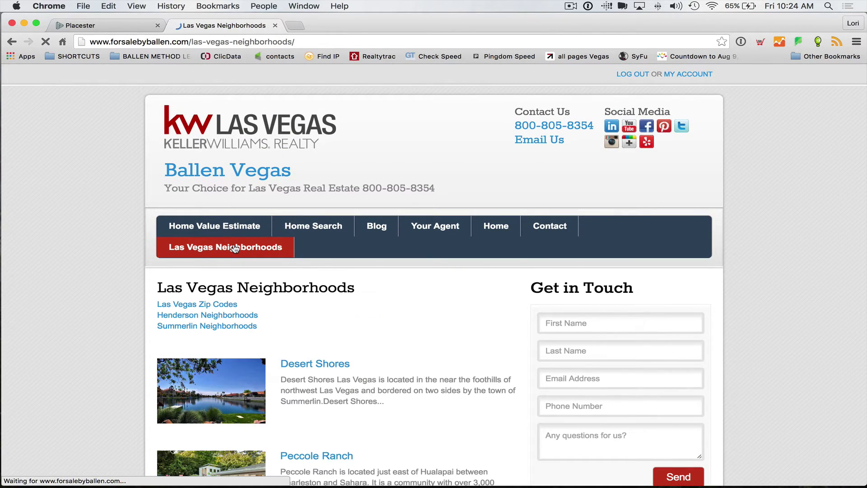
scroll(413, 308, down, 6)
scroll(413, 308, down, 4)
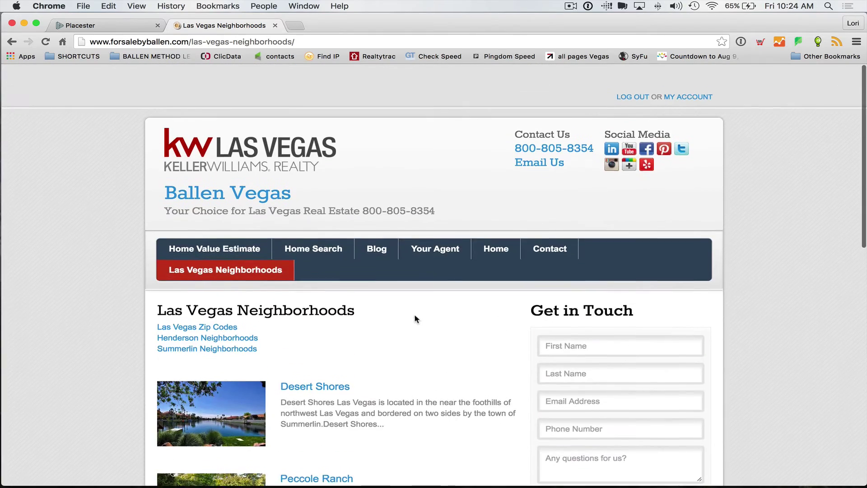
click(205, 383)
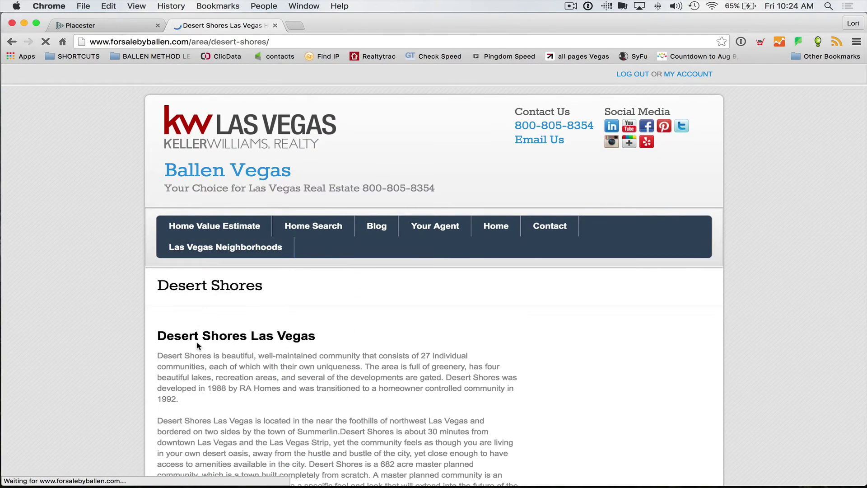
scroll(439, 301, down, 3)
scroll(439, 305, down, 10)
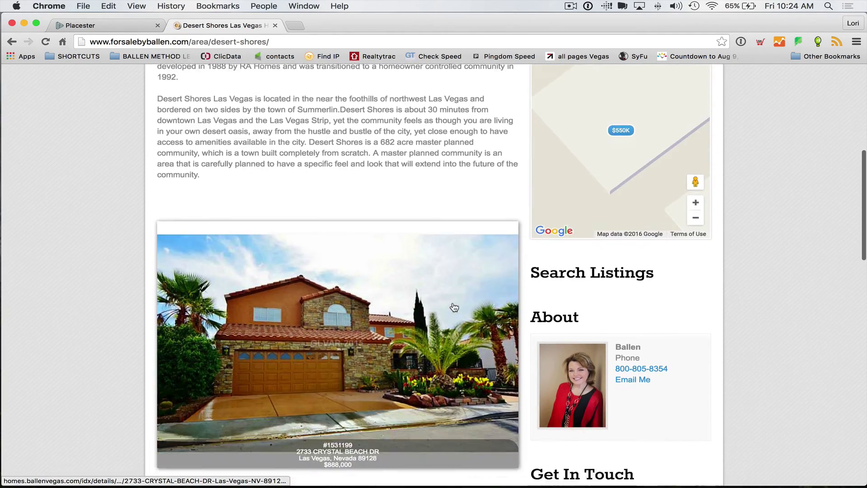
scroll(453, 305, down, 15)
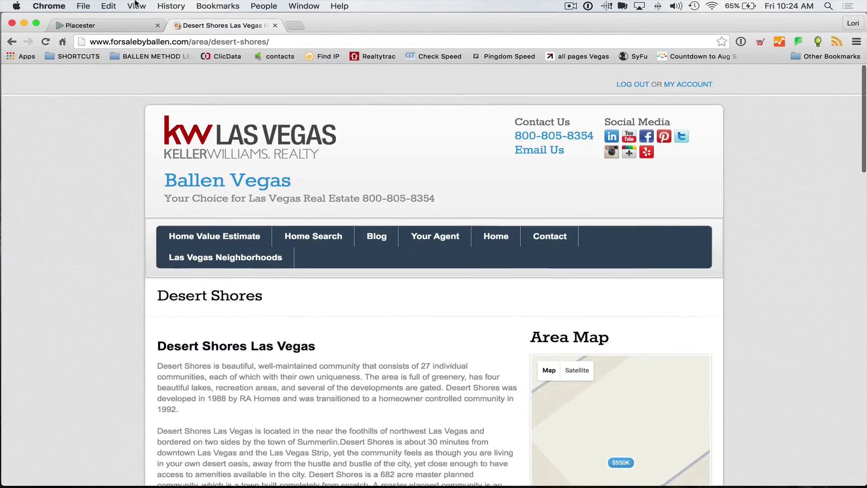
Set the site's theme to the Madison design in dark red with the matching red page header, and save it
click(121, 27)
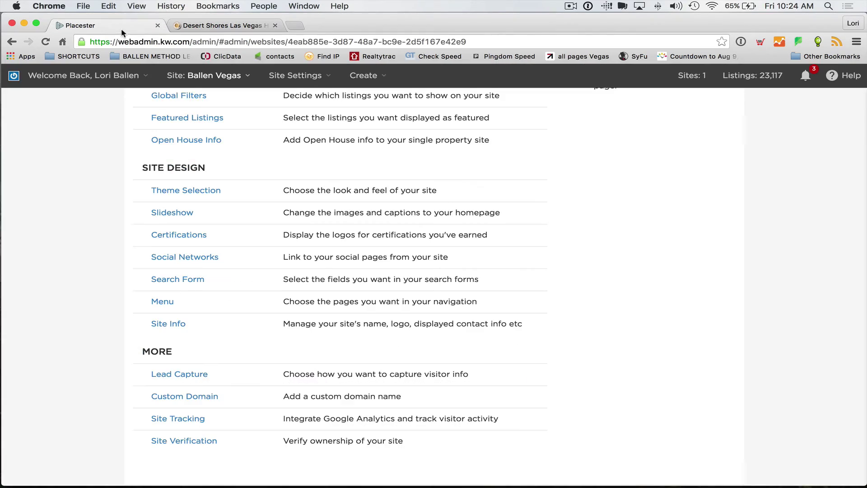
click(214, 201)
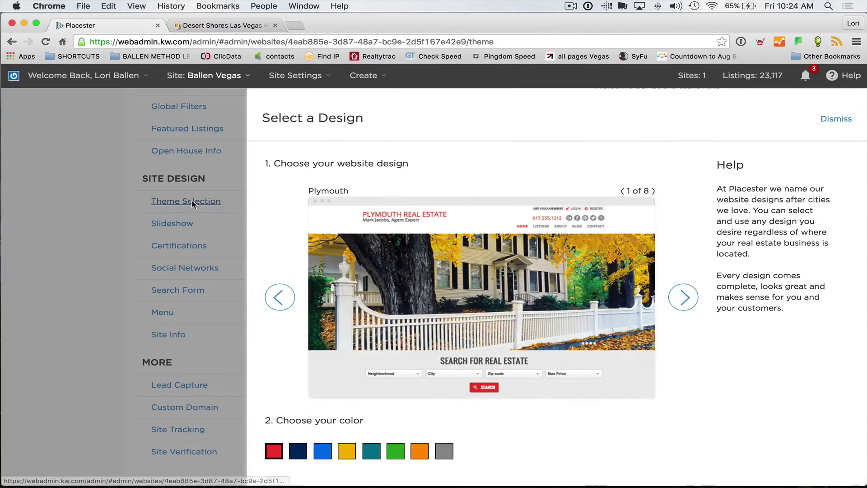
click(684, 298)
scroll(682, 300, down, 2)
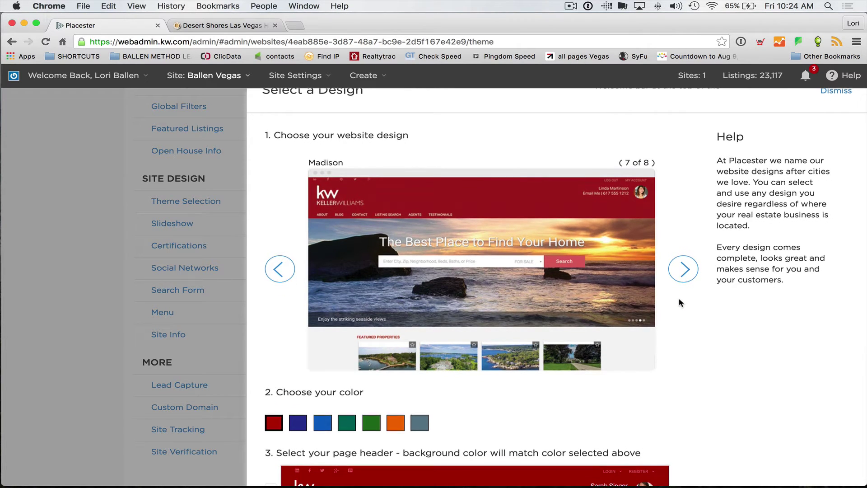
scroll(678, 302, down, 1)
scroll(680, 302, down, 4)
scroll(518, 310, down, 5)
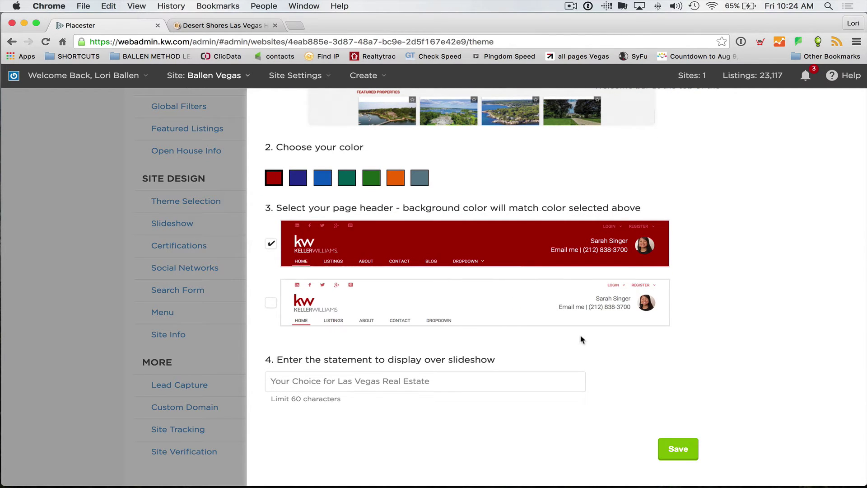
click(691, 448)
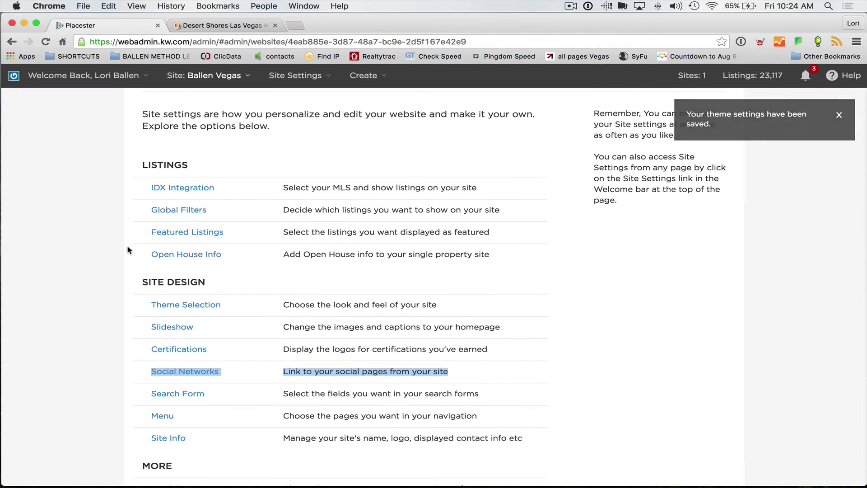
Reload the live Desert Shores page and examine its header, description, contact form and footer in the Madison design
key(ctrl+Tab)
right_click(78, 169)
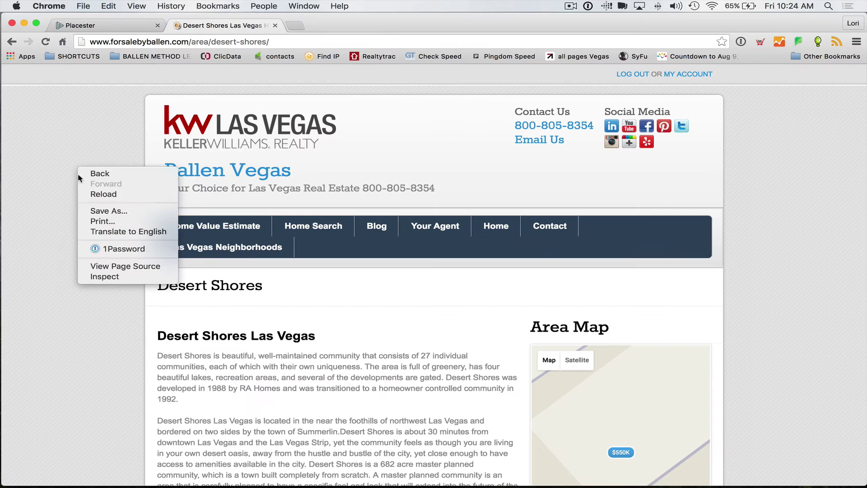
click(101, 195)
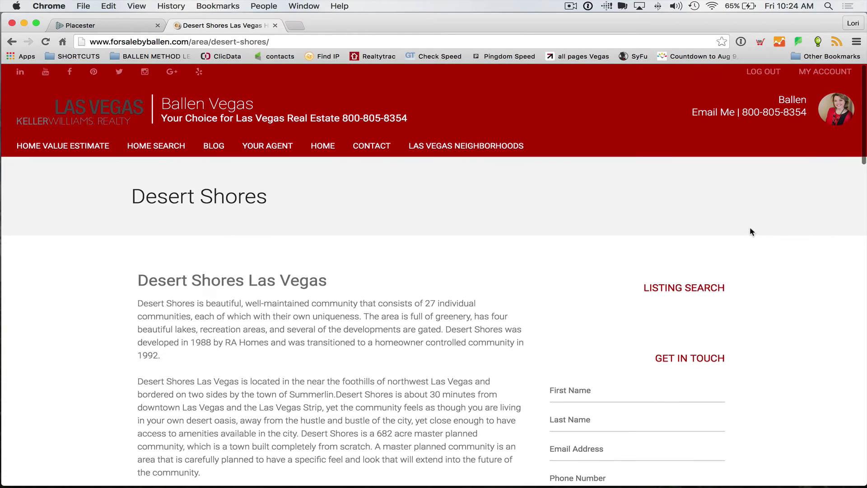
scroll(435, 221, down, 12)
scroll(665, 260, down, 15)
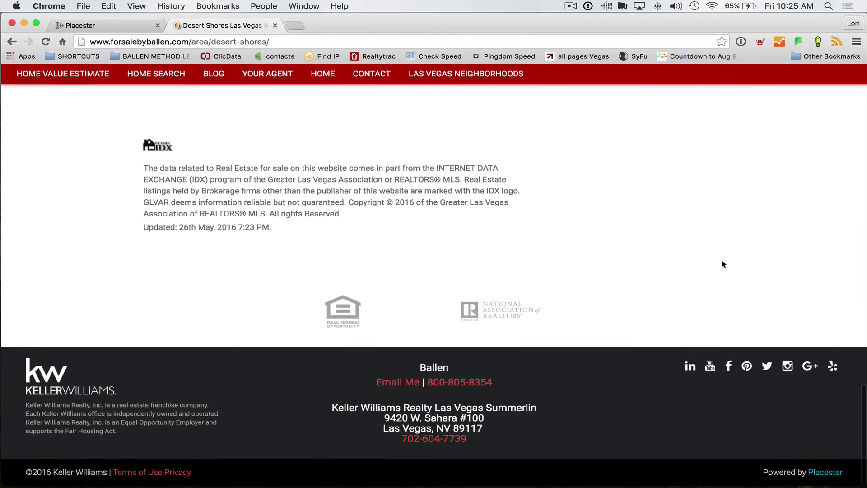
scroll(741, 333, up, 20)
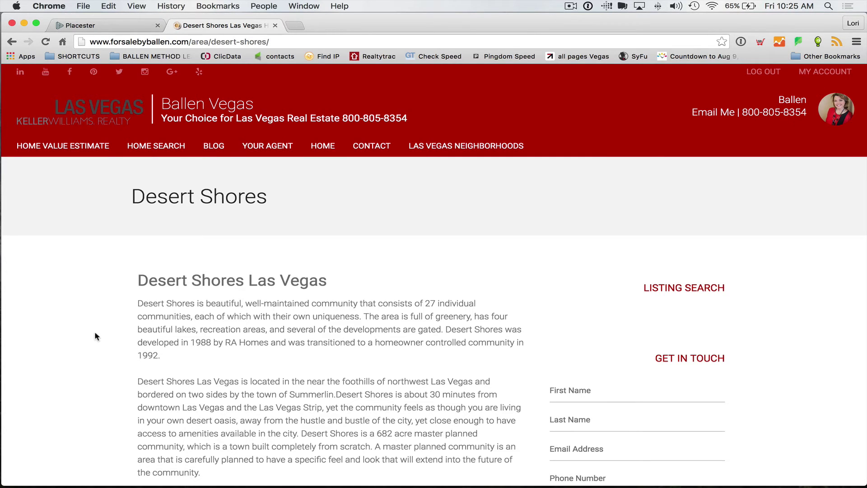
scroll(68, 291, up, 2)
scroll(208, 203, down, 2)
scroll(271, 217, up, 2)
Recheck the live Desert Shores page, and open the blog to examine its post cards in the Madison design
click(125, 29)
click(235, 27)
scroll(293, 172, down, 15)
scroll(262, 176, up, 8)
scroll(249, 184, up, 10)
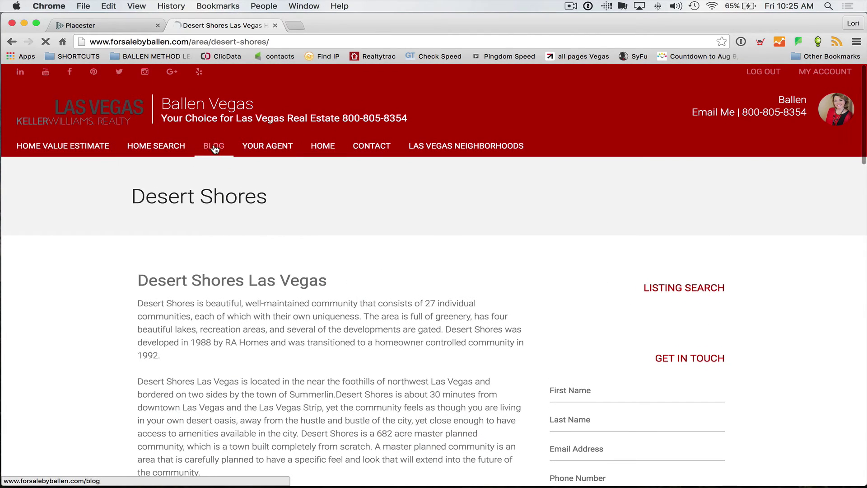
scroll(325, 300, down, 10)
scroll(325, 300, down, 10)
scroll(321, 300, up, 20)
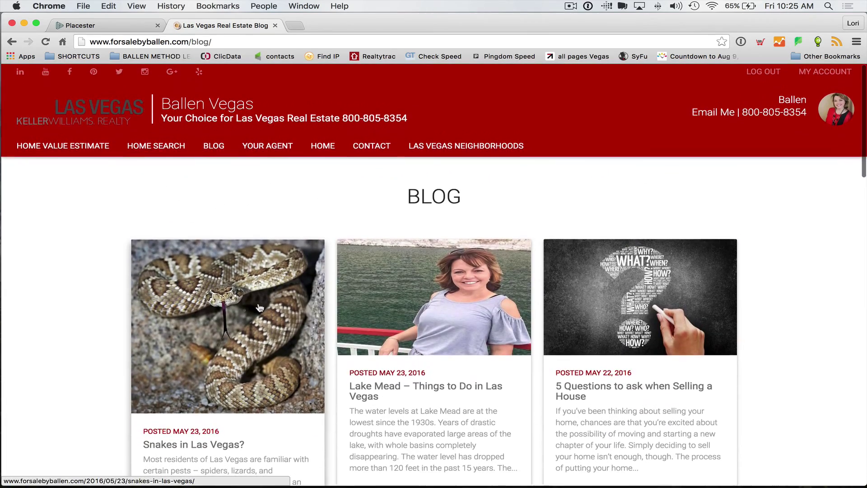
Open the "Snakes in Las Vegas?" post in the Madison design and examine its banner image, article text, property links and contact form
click(257, 308)
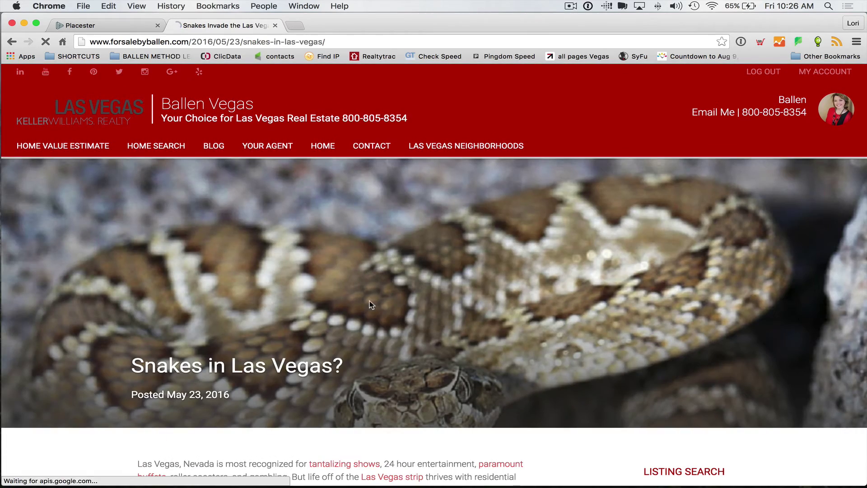
scroll(575, 310, down, 10)
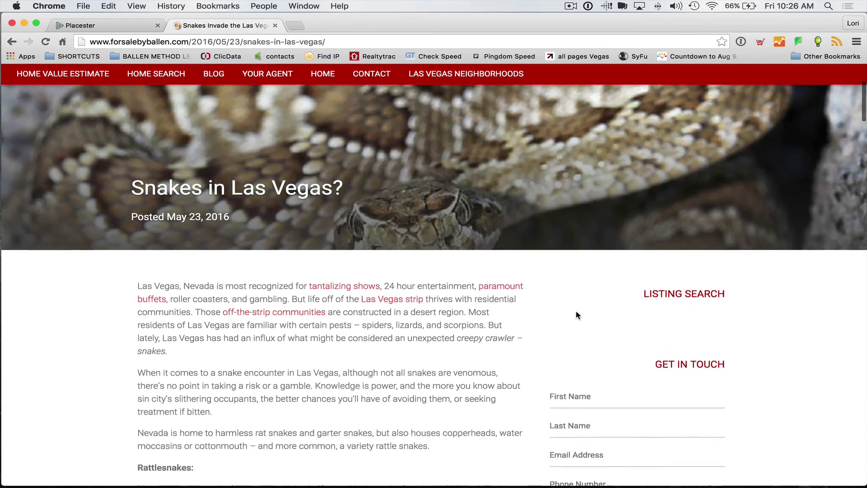
scroll(575, 315, up, 10)
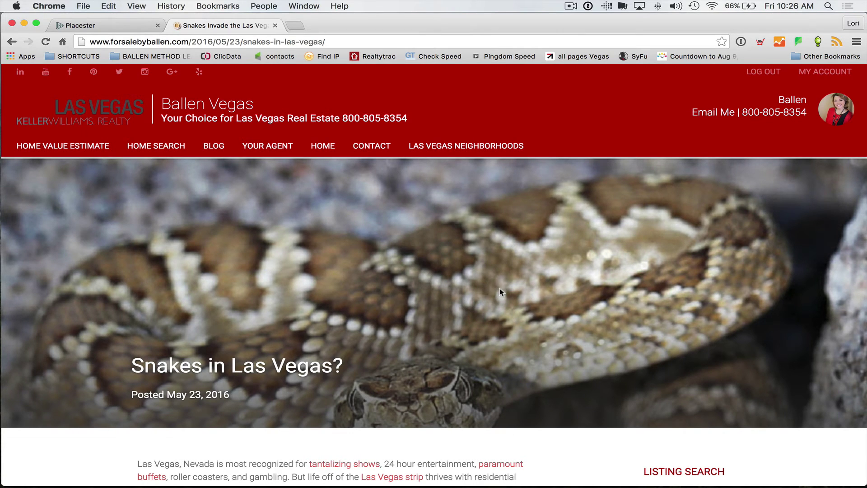
scroll(500, 291, down, 3)
scroll(500, 292, up, 1)
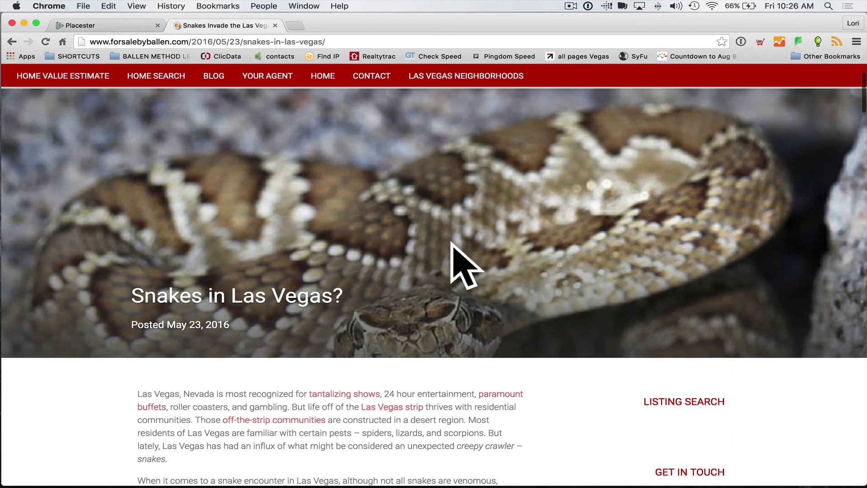
scroll(367, 244, down, 15)
scroll(359, 257, down, 20)
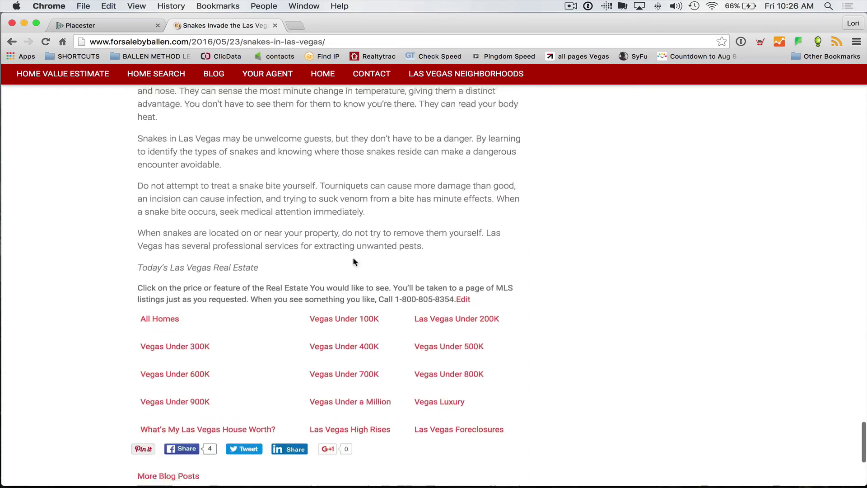
scroll(353, 261, down, 5)
scroll(595, 294, up, 20)
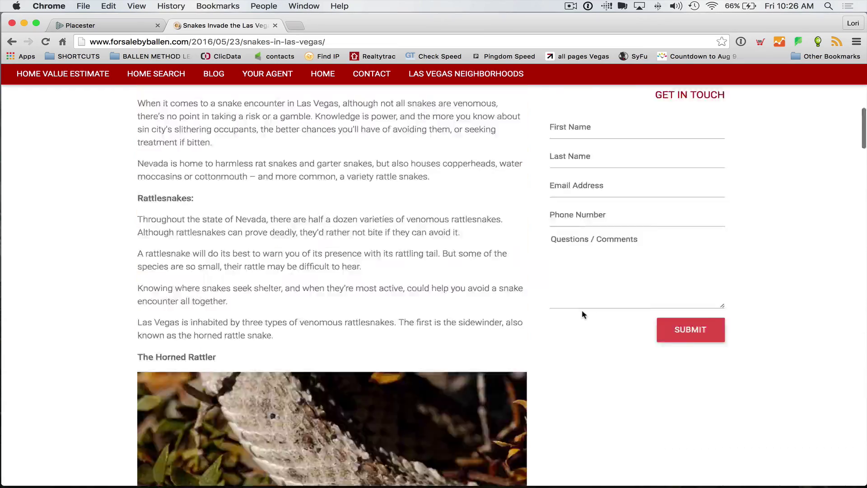
scroll(582, 314, up, 10)
Go back to the blog overview and review the older post cards in the Madison design
click(12, 41)
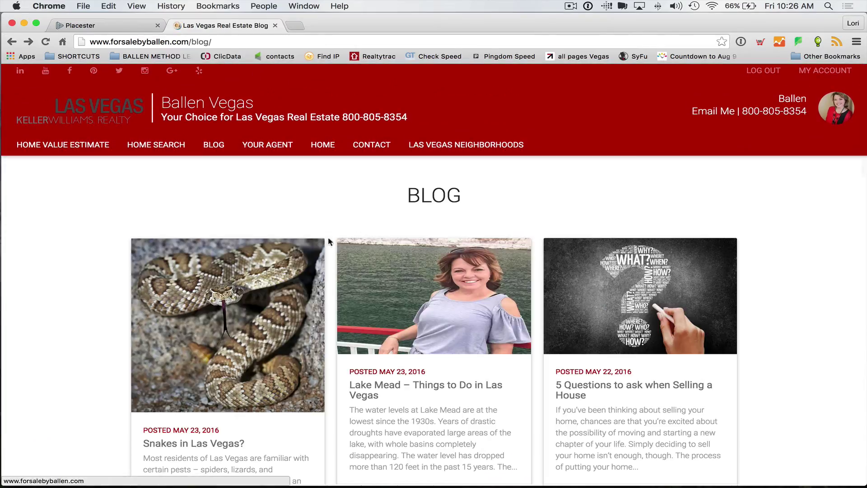
scroll(301, 224, down, 10)
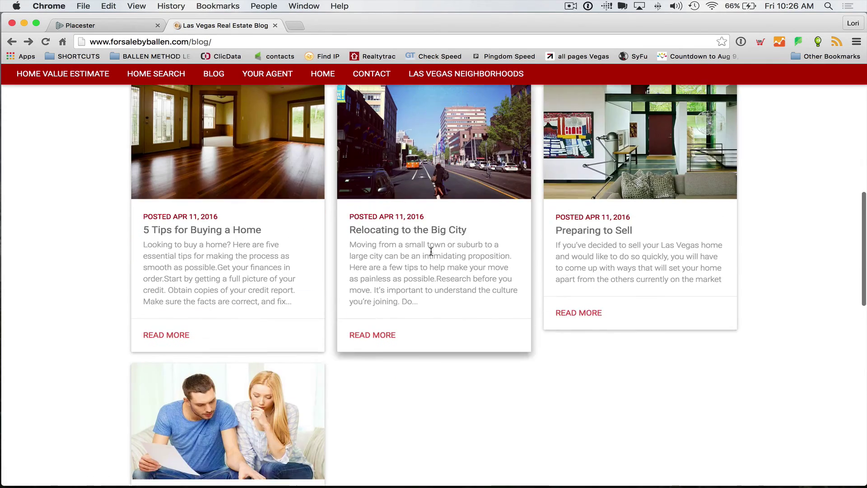
scroll(719, 205, up, 3)
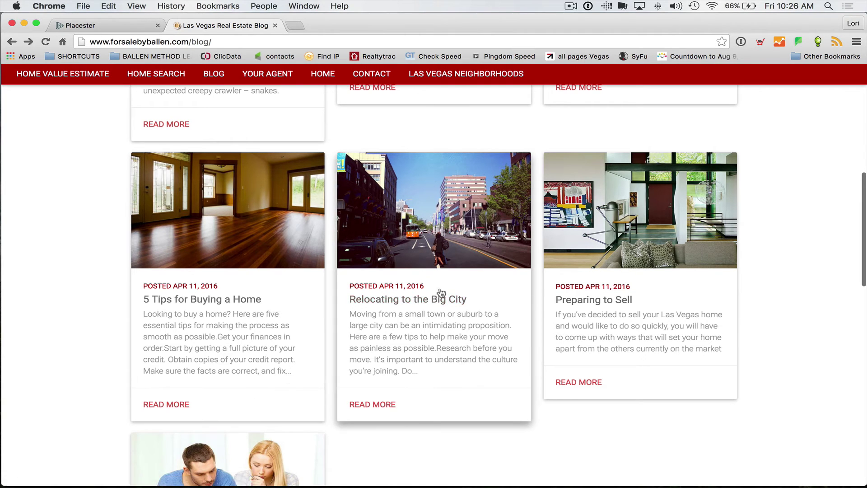
Open the Ballen Vegas theme selection in the Placester site settings, choose the dark red color and save the theme settings
click(107, 25)
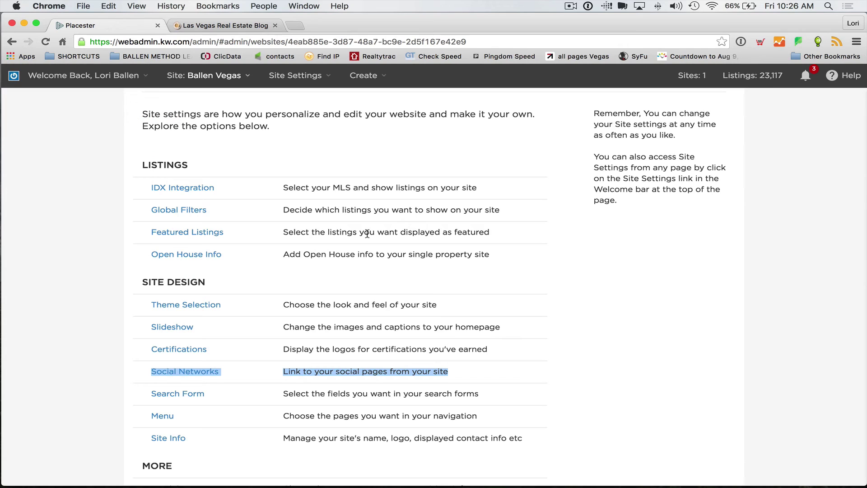
click(366, 227)
scroll(365, 232, up, 4)
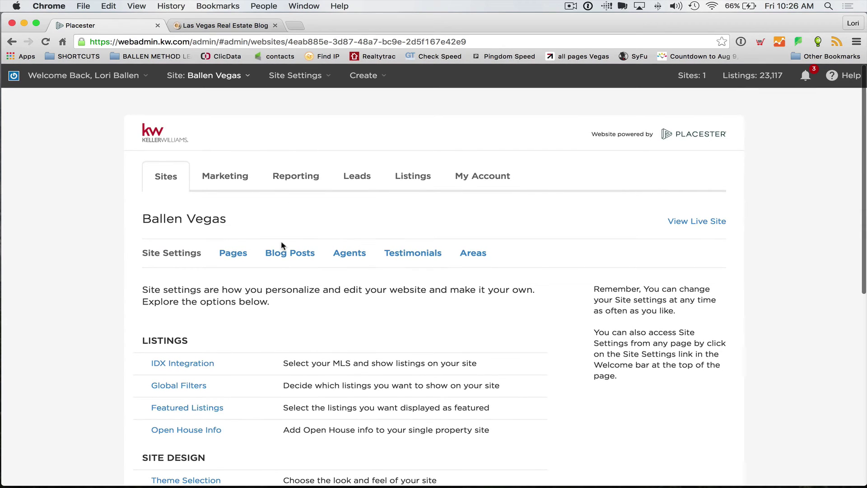
scroll(281, 245, down, 6)
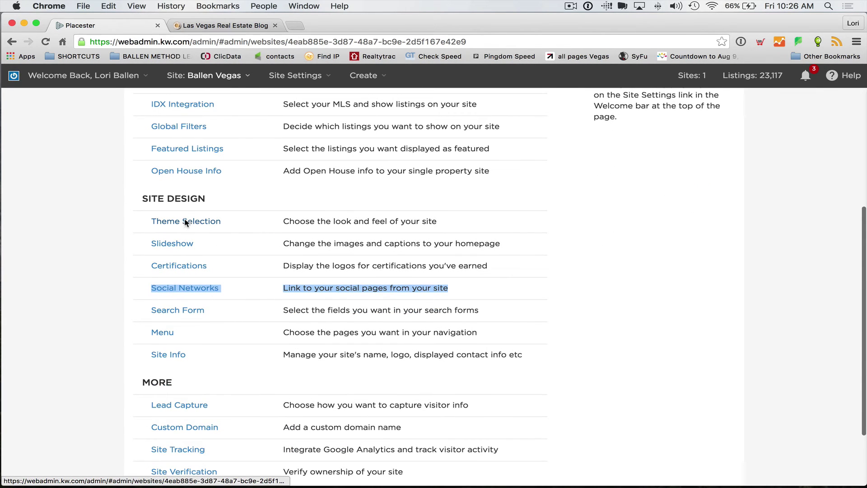
click(189, 221)
scroll(617, 332, down, 5)
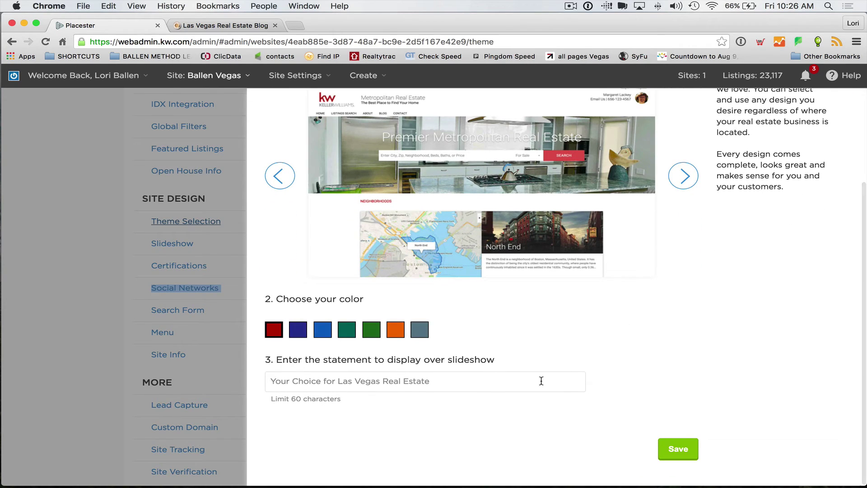
click(274, 334)
click(684, 457)
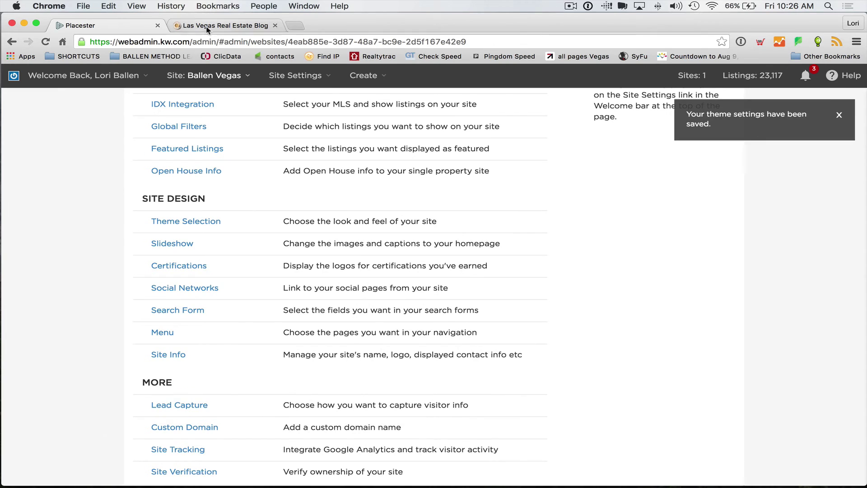
Switch to the live blog page and reload it to check the header and post cards with the saved theme
click(225, 25)
right_click(70, 169)
click(93, 197)
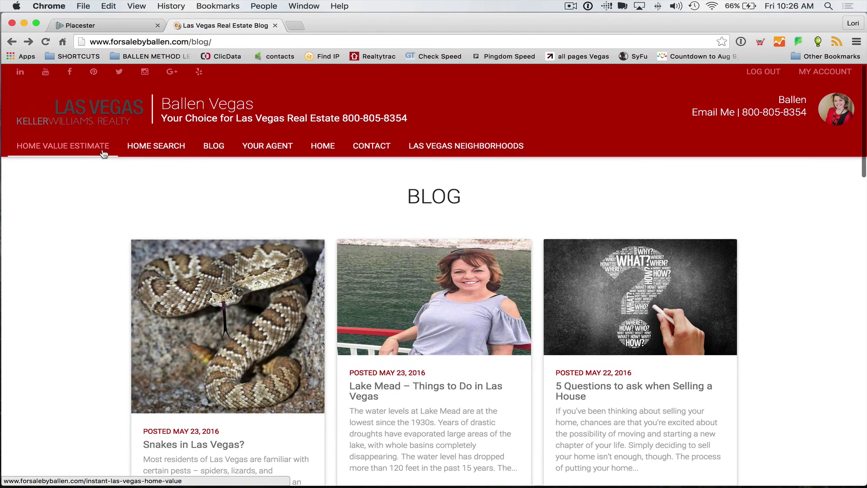
right_click(57, 207)
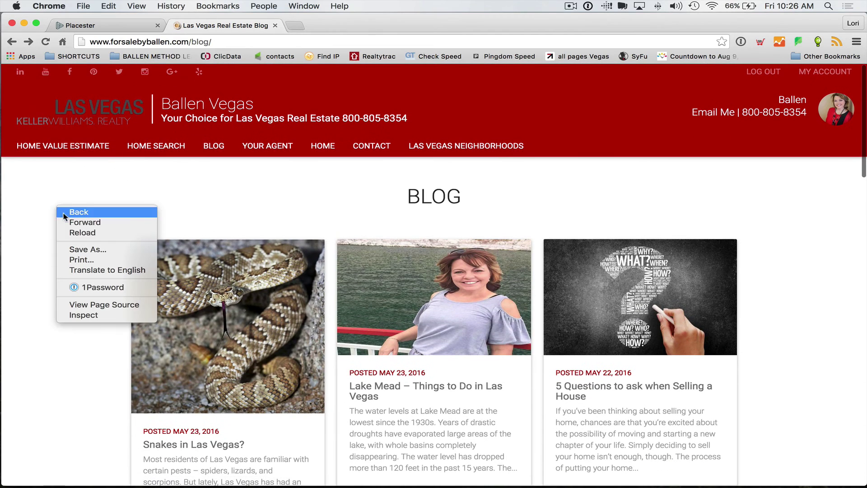
click(82, 232)
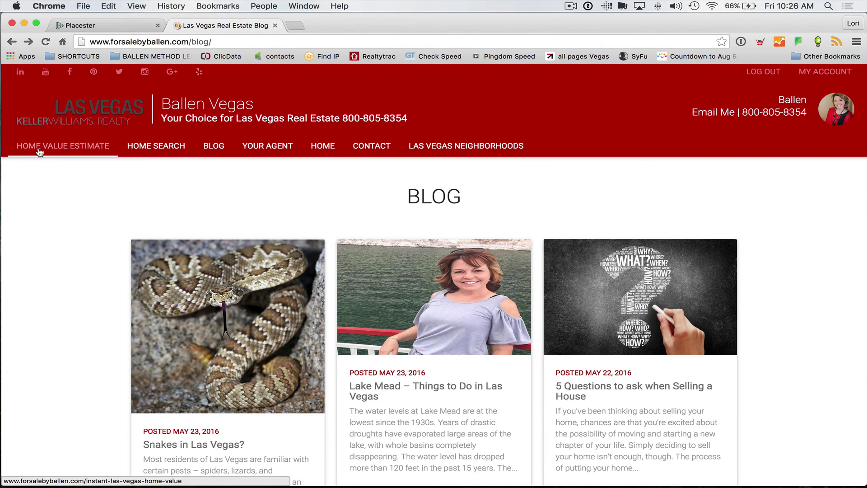
Open the live homepage and examine its banner, property search form, featured properties and contact form
click(82, 114)
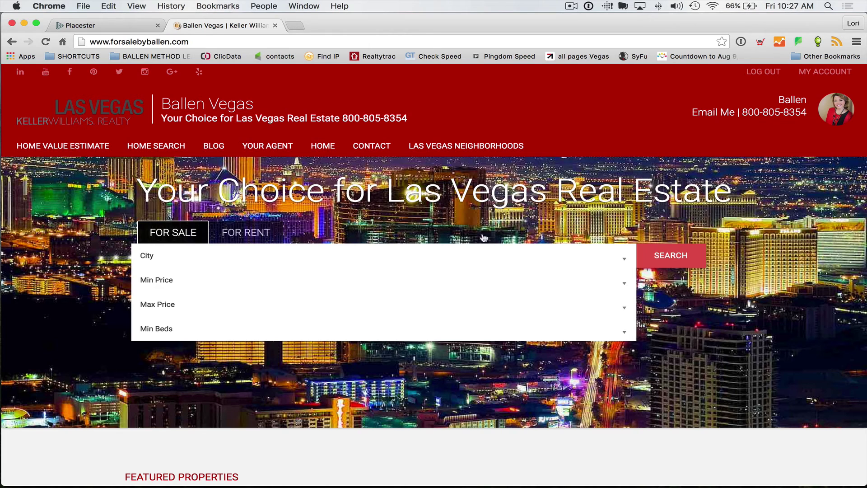
scroll(509, 256, down, 5)
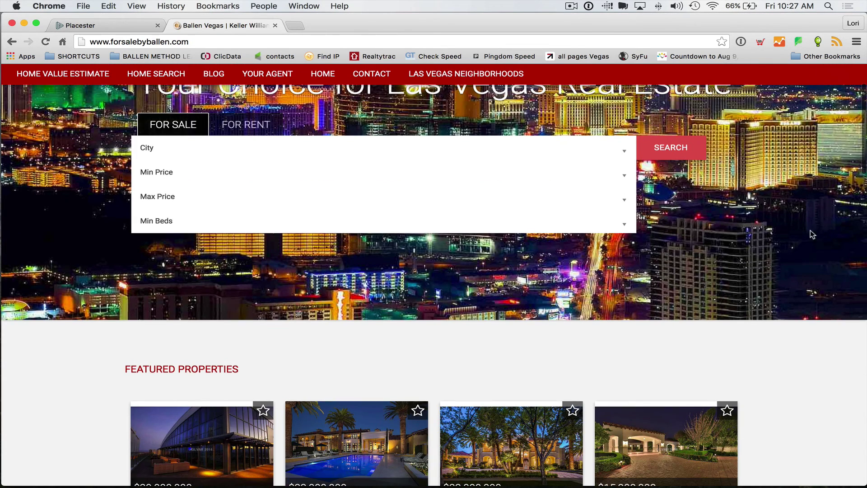
scroll(639, 229, down, 3)
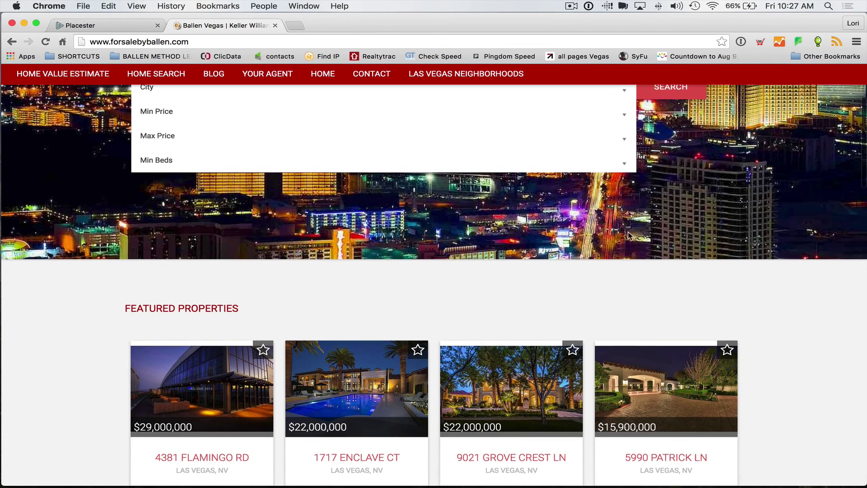
scroll(169, 148, down, 20)
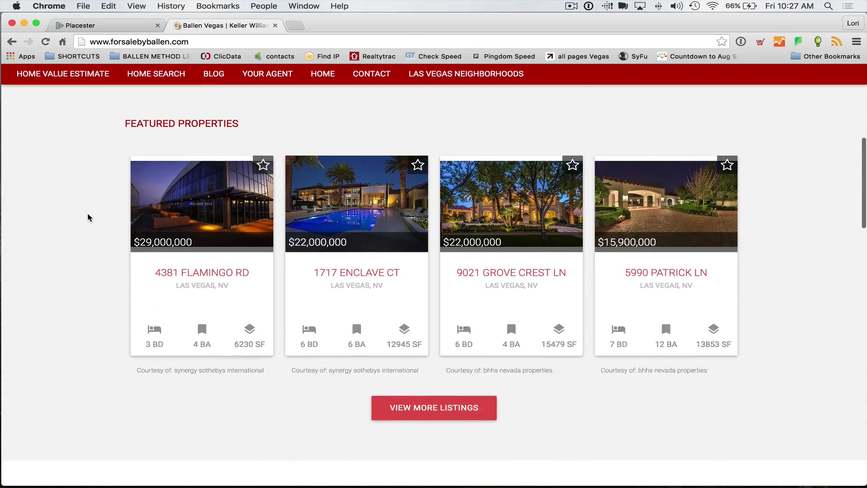
scroll(98, 222, down, 15)
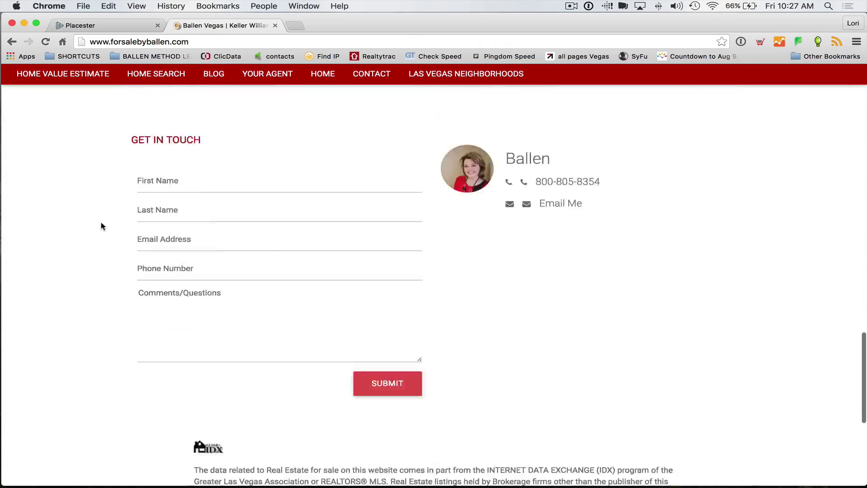
scroll(101, 225, up, 20)
scroll(115, 240, down, 2)
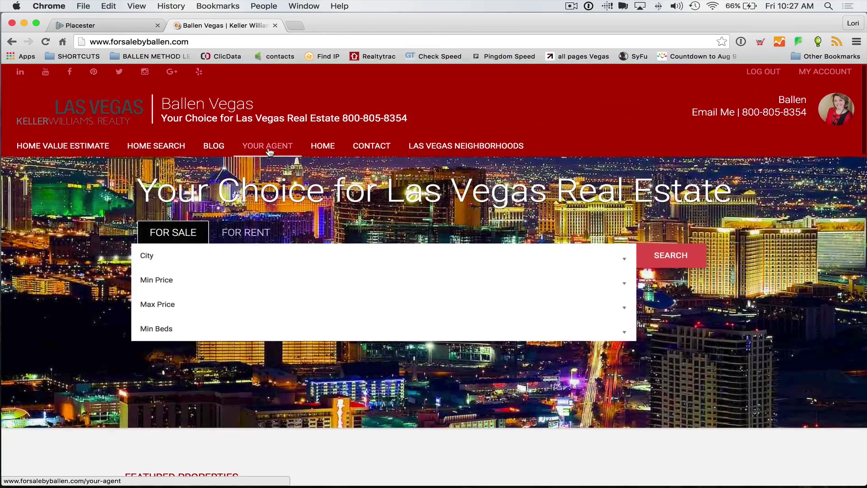
Open the live blog to review its post cards, and open the "Snakes in Las Vegas?" post
click(218, 151)
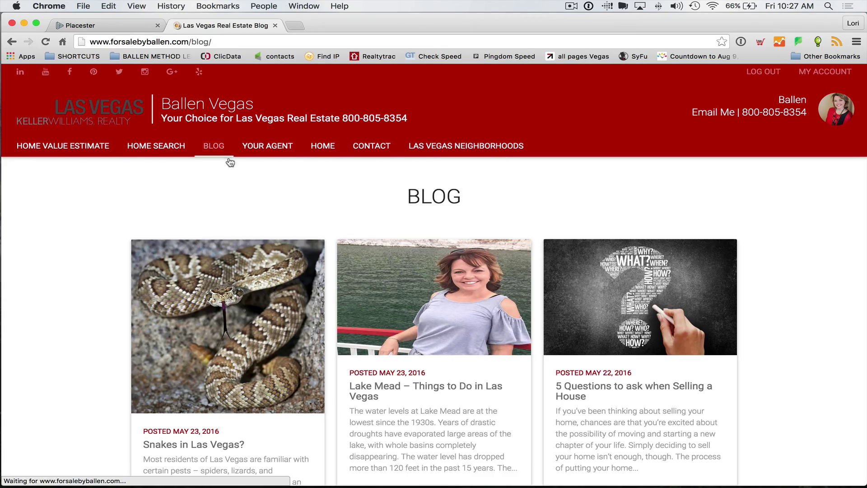
scroll(322, 203, down, 5)
scroll(289, 226, up, 10)
scroll(259, 239, down, 4)
click(237, 220)
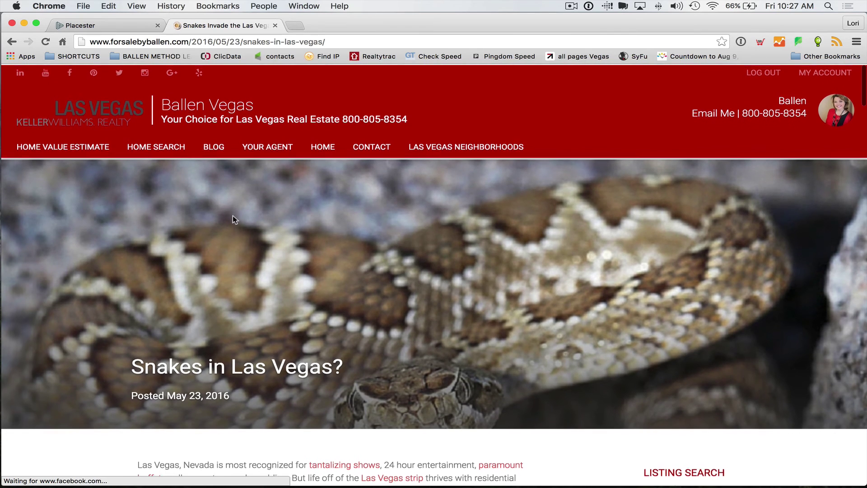
Open the live Las Vegas Neighborhoods page and examine its neighborhood links, area cards, contact form and footer
click(445, 147)
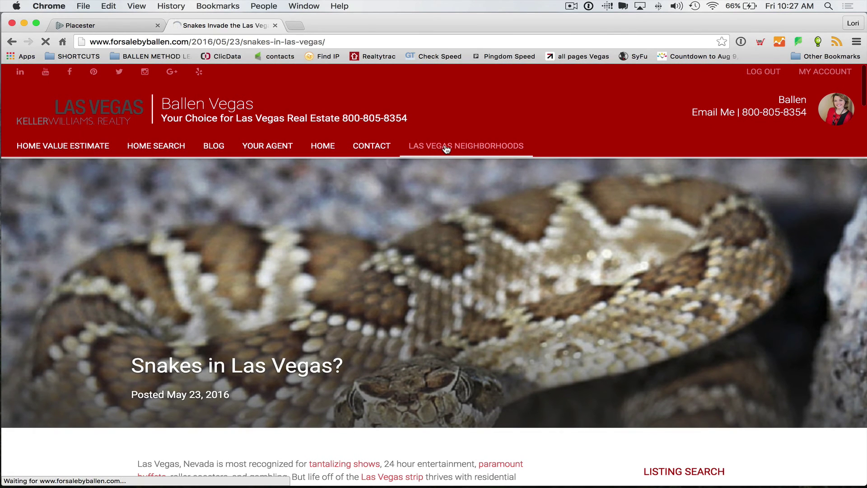
scroll(483, 199, down, 12)
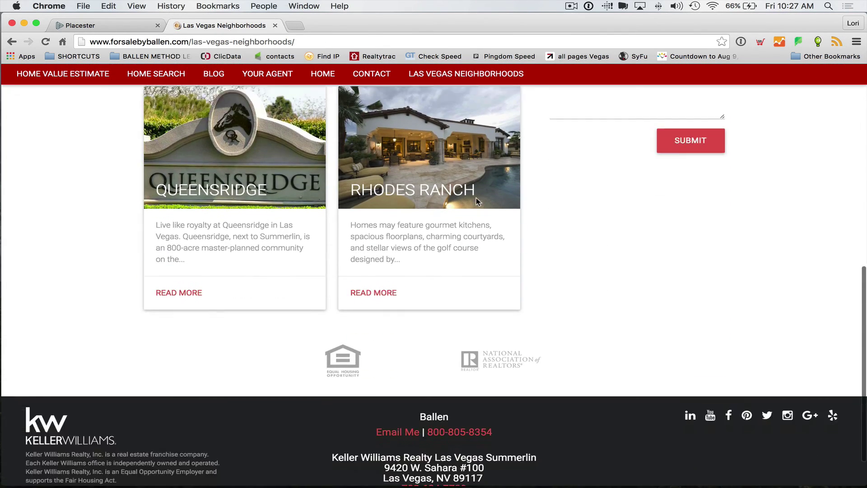
scroll(476, 199, up, 8)
scroll(478, 201, up, 4)
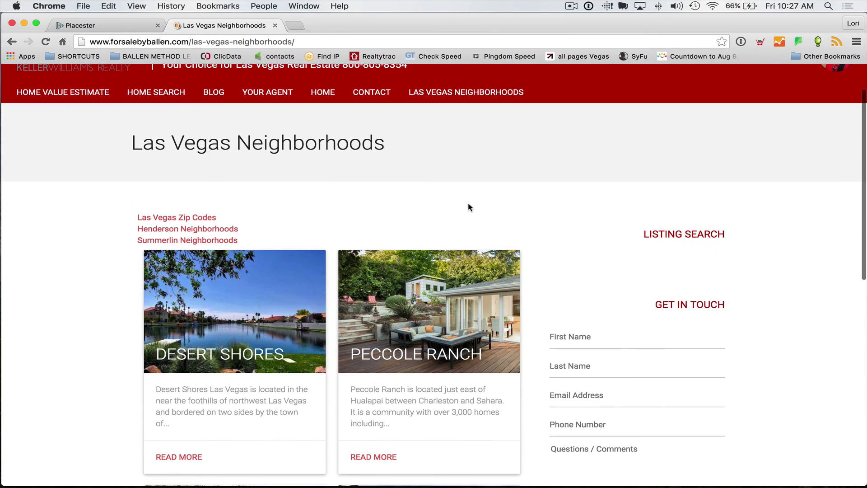
scroll(472, 197, down, 5)
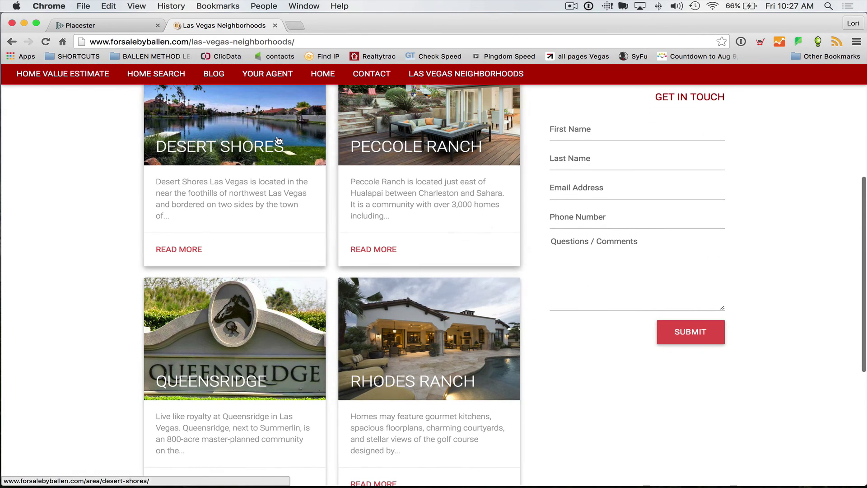
scroll(341, 251, up, 3)
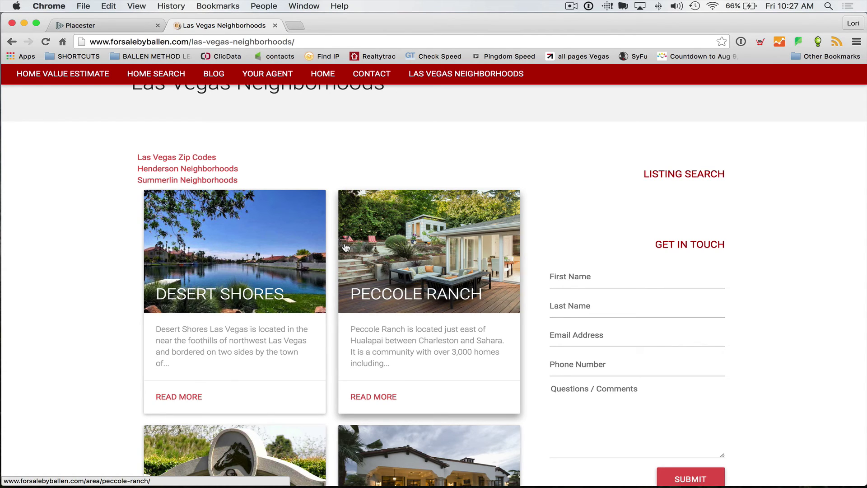
scroll(345, 247, down, 8)
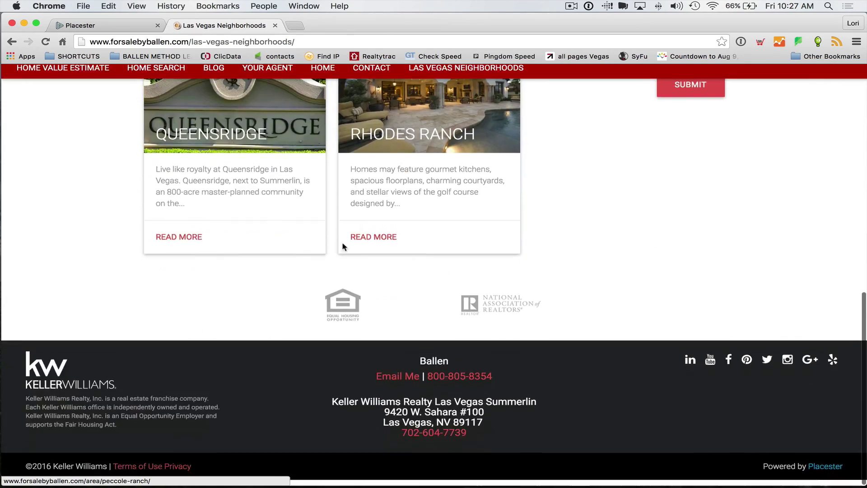
scroll(344, 242, up, 10)
Return to the Ballen Vegas site settings in Placester and look over the available options
click(113, 21)
scroll(205, 323, up, 5)
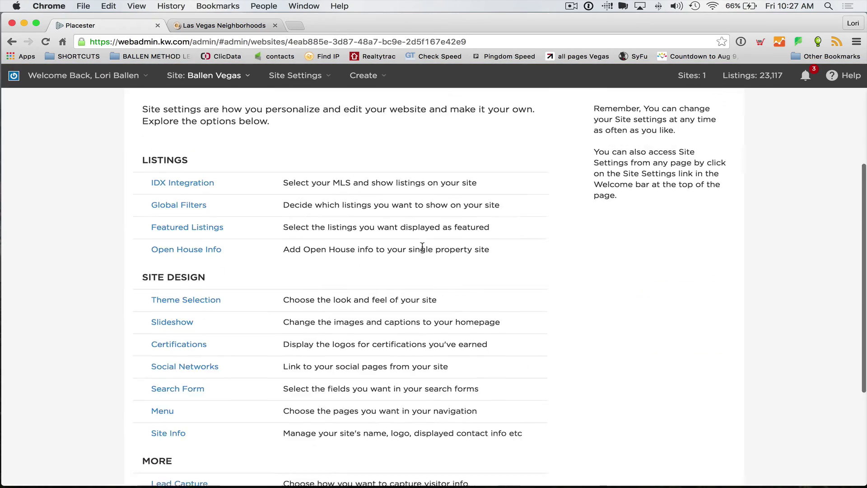
scroll(74, 314, up, 3)
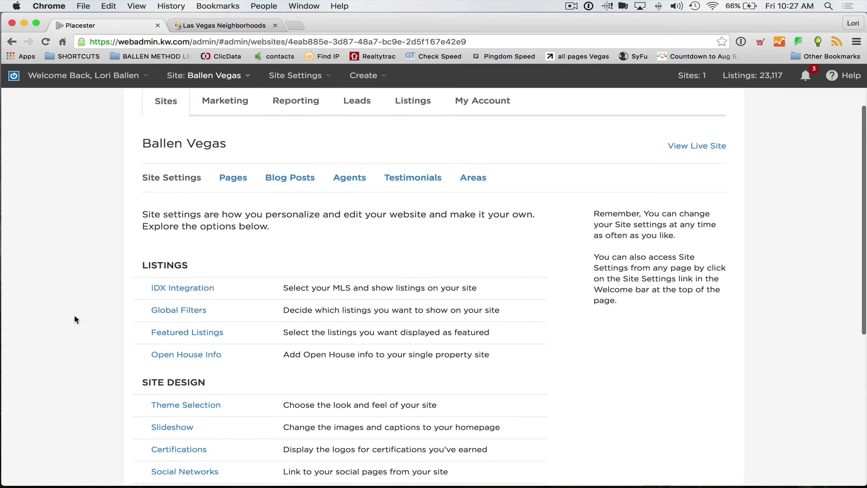